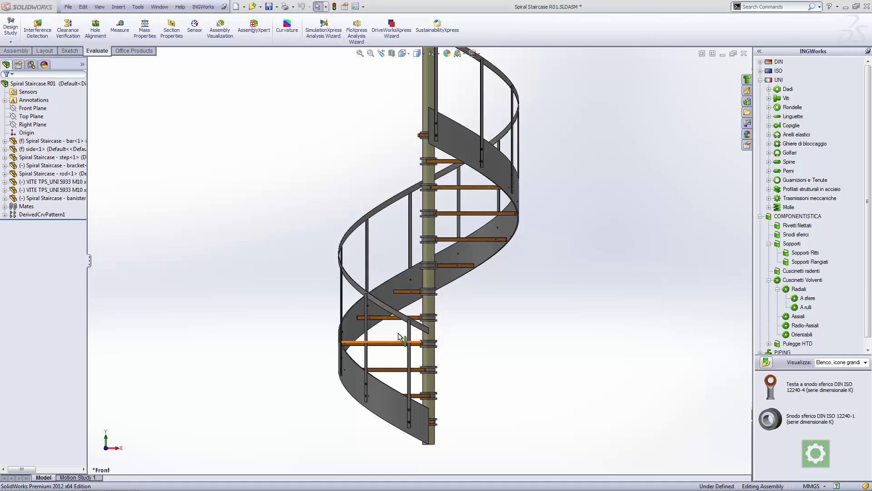
# Step: Measure the distance between two adjacent step faces of the staircase assembly
pyautogui.moveTo(399, 337)
pyautogui.mouseDown(button='middle')
pyautogui.moveTo(341, 302)
pyautogui.moveTo(389, 356)
pyautogui.mouseUp(button='middle')
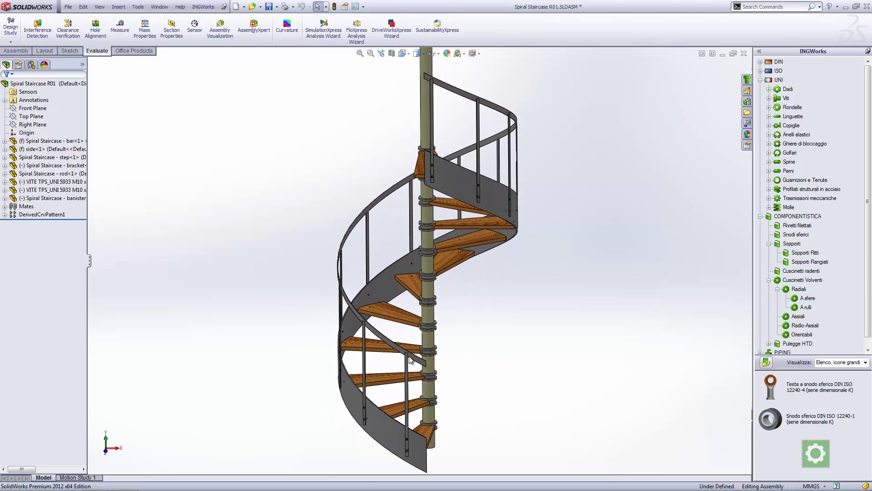
pyautogui.keyDown('shift'); pyautogui.moveTo(480, 360); pyautogui.dragTo(482, 316, button='middle'); pyautogui.keyUp('shift')
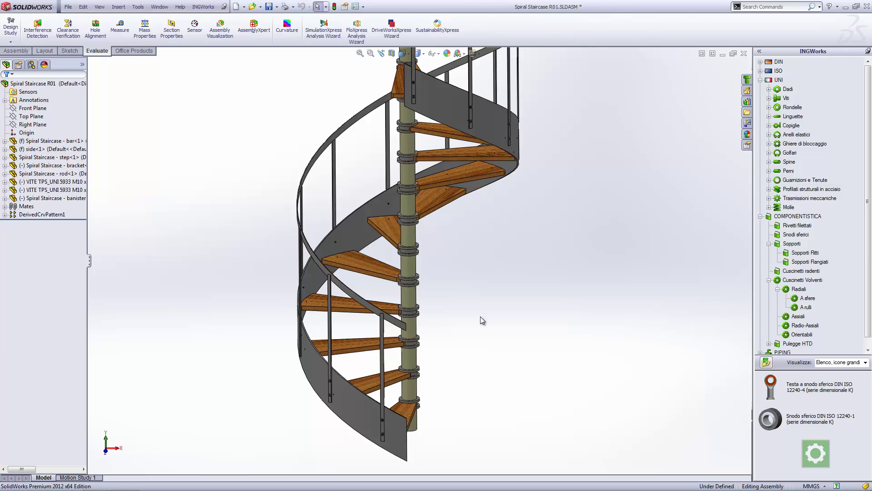
pyautogui.moveTo(481, 313)
pyautogui.mouseDown(button='middle')
pyautogui.moveTo(475, 295)
pyautogui.moveTo(473, 310)
pyautogui.mouseUp(button='middle')
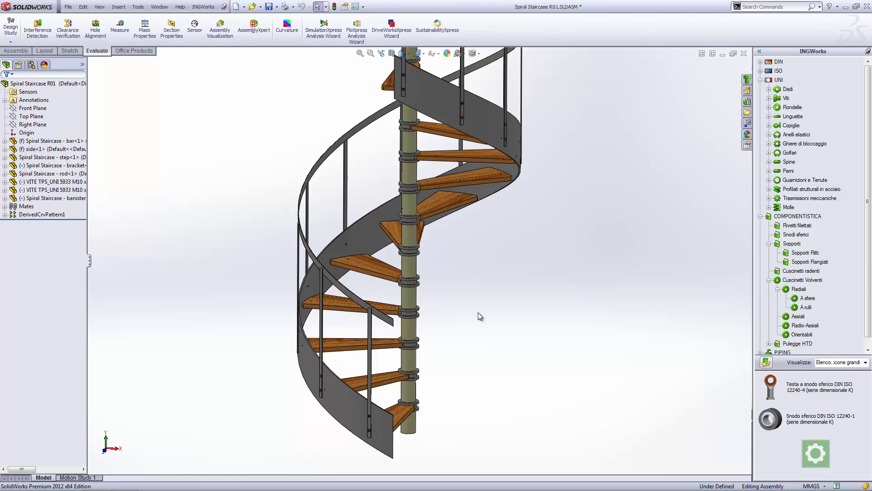
pyautogui.click(123, 33)
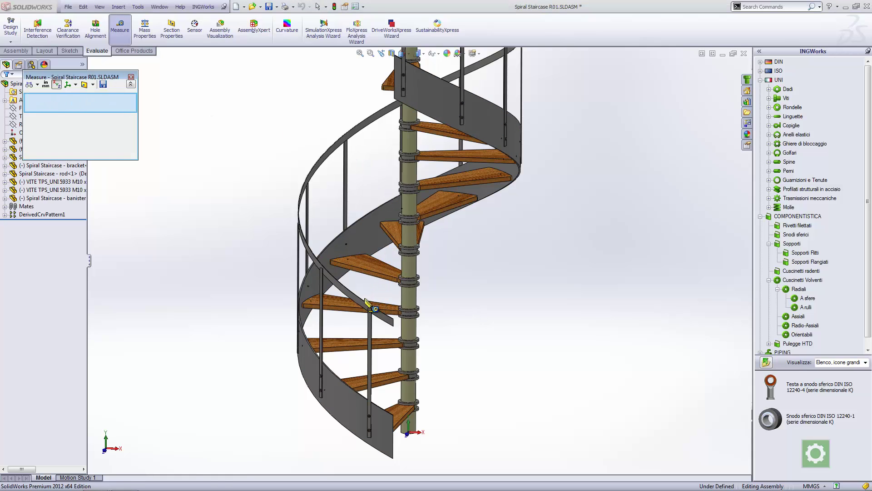
pyautogui.click(340, 303)
pyautogui.click(367, 264)
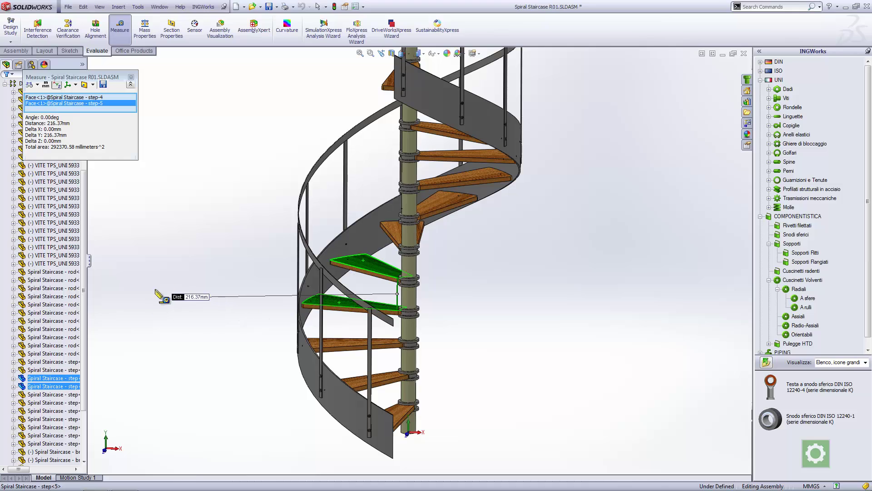
pyautogui.click(175, 211)
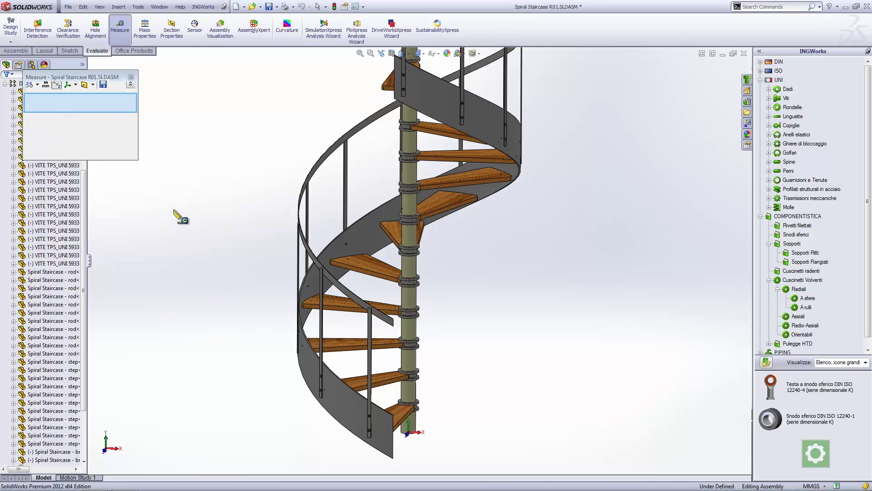
pyautogui.click(131, 77)
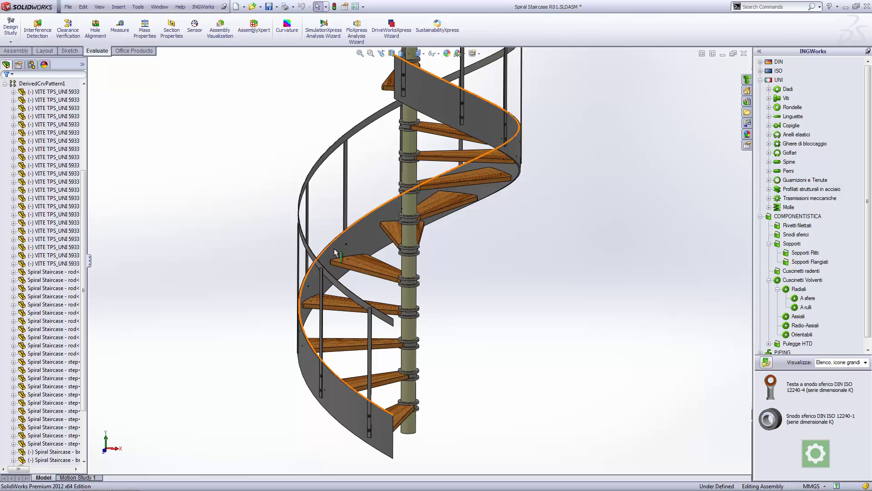
# Step: Open the side stringer part side.SLDPRT in its own window
pyautogui.moveTo(331, 262); pyautogui.dragTo(354, 236, button='middle')
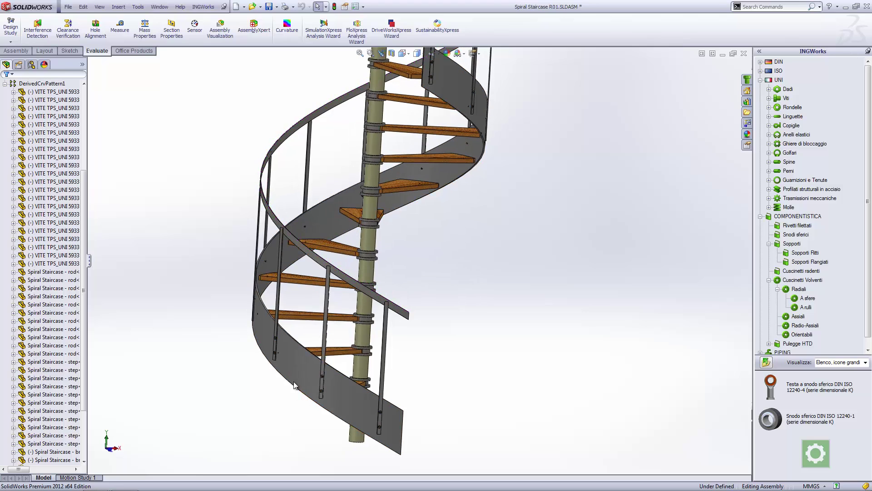
pyautogui.click(323, 363)
pyautogui.click(333, 328)
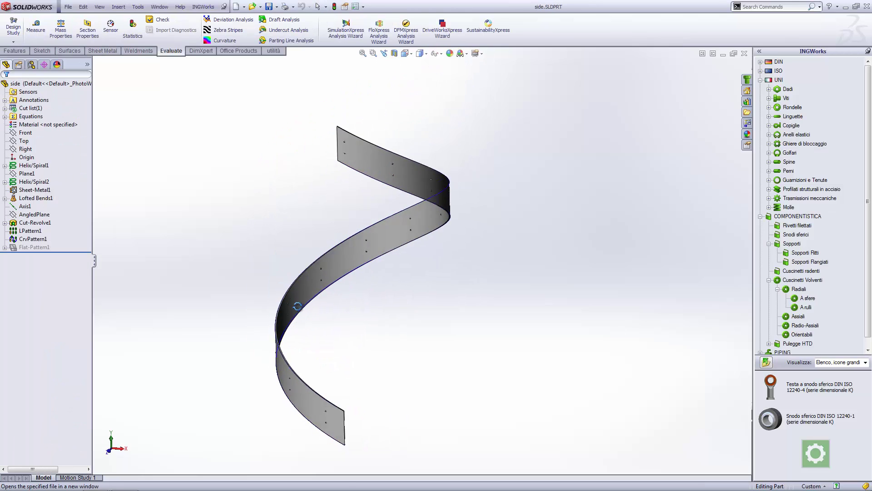
pyautogui.moveTo(334, 327); pyautogui.dragTo(313, 292, button='middle')
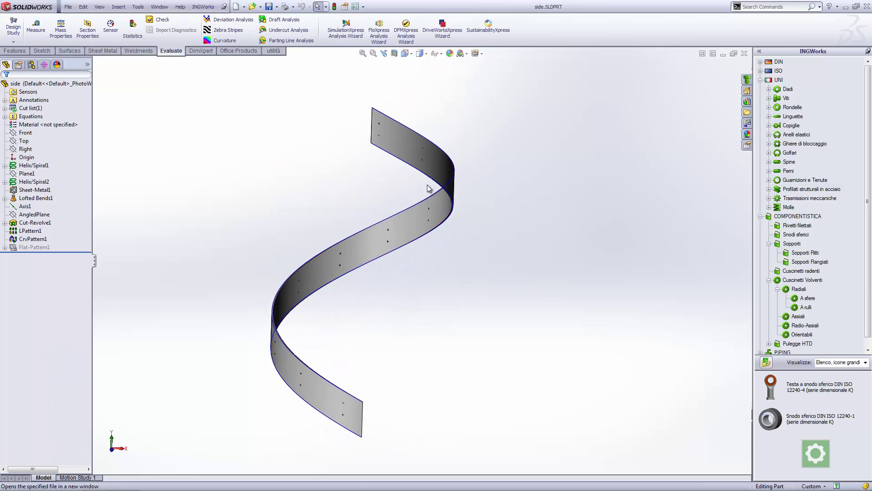
pyautogui.moveTo(428, 189)
pyautogui.mouseDown(button='middle')
pyautogui.moveTo(304, 280)
pyautogui.moveTo(258, 284)
pyautogui.moveTo(344, 251)
pyautogui.moveTo(368, 265)
pyautogui.moveTo(340, 278)
pyautogui.mouseUp(button='middle')
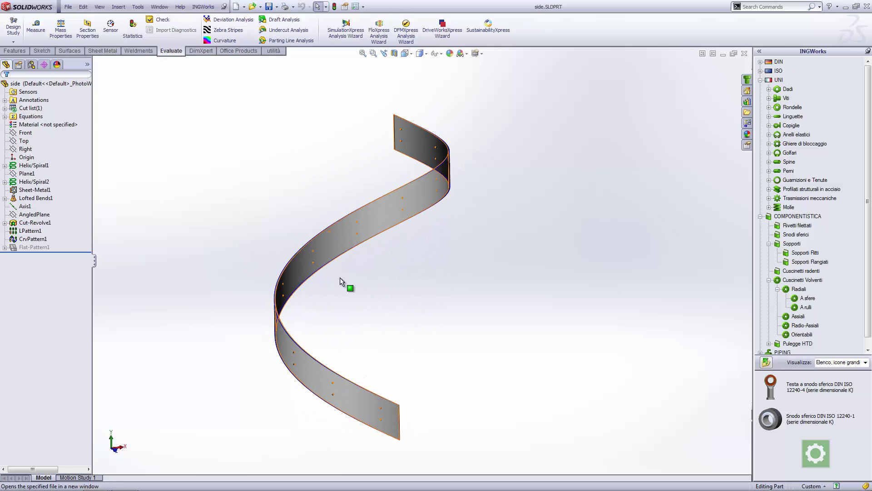
pyautogui.scroll(-2, 343, 396)
pyautogui.scroll(-2, 343, 373)
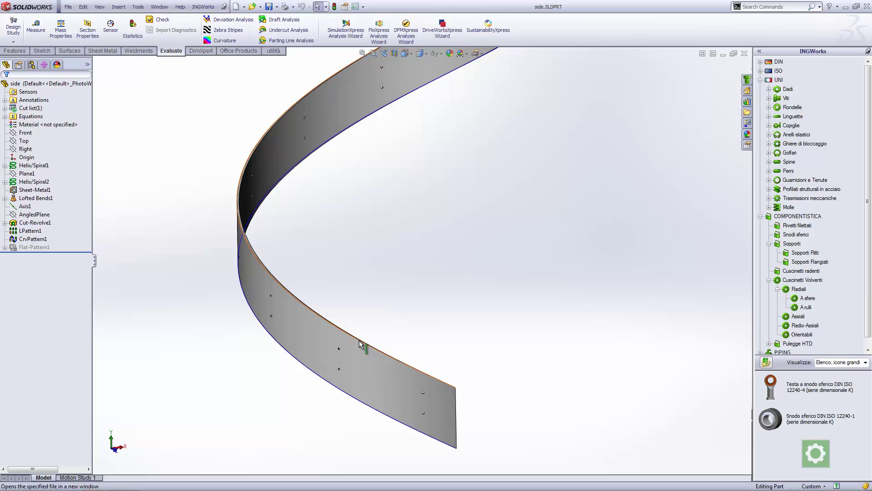
# Step: Check Helix/Spiral2's arc length and select CrvPattern1 in the FeatureManager tree
pyautogui.click(359, 344)
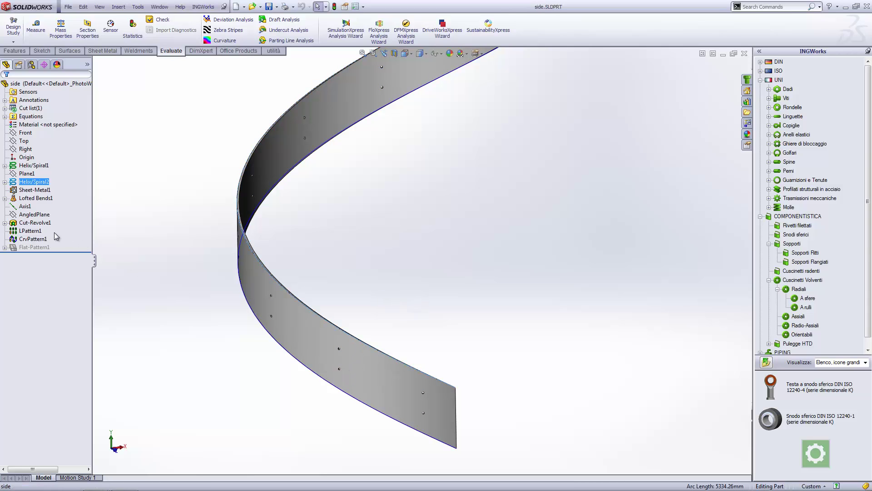
pyautogui.click(33, 238)
pyautogui.moveTo(200, 287)
pyautogui.mouseDown(button='middle')
pyautogui.moveTo(215, 292)
pyautogui.moveTo(222, 282)
pyautogui.mouseUp(button='middle')
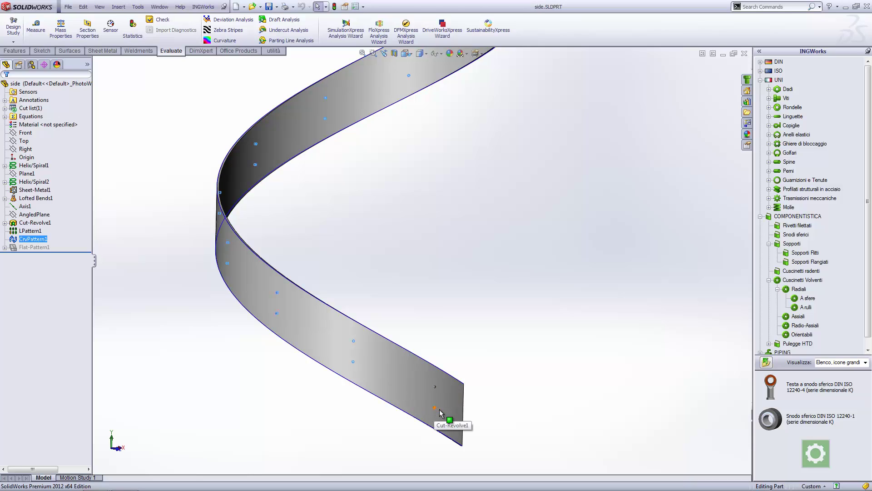
pyautogui.scroll(-1, 443, 411)
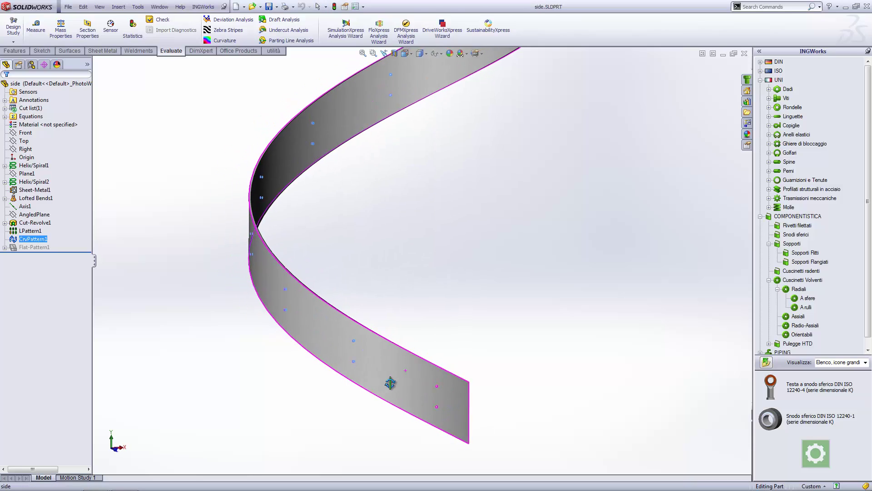
pyautogui.scroll(-1, 438, 412)
pyautogui.scroll(-1, 438, 399)
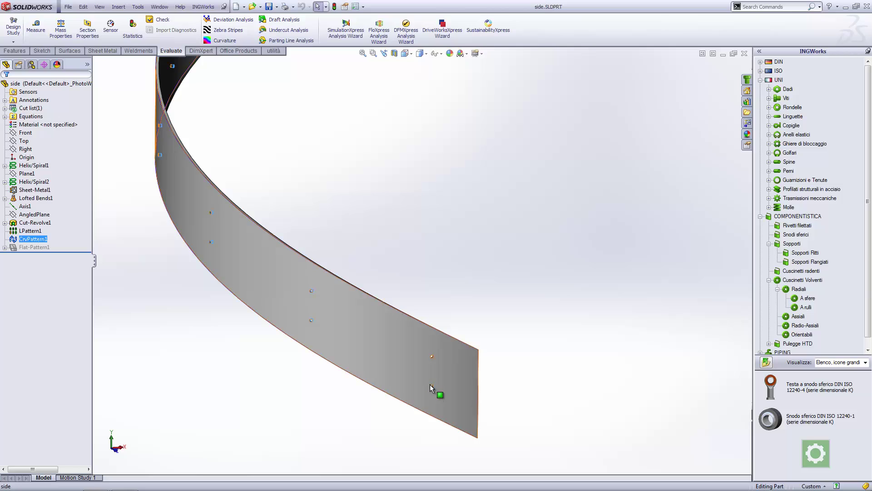
pyautogui.press('f')
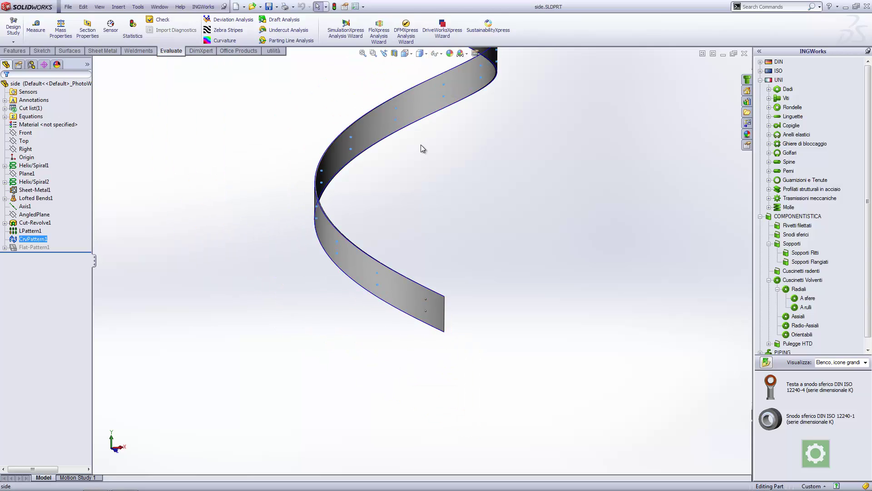
pyautogui.click(34, 238)
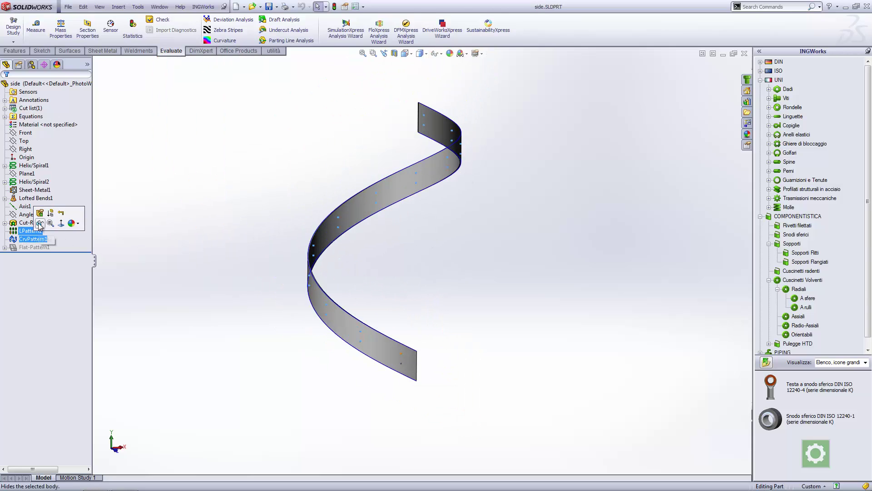
# Step: Review CrvPattern1: 12 equally spaced LPattern1 instances along the helix edge, then accept
pyautogui.click(42, 219)
pyautogui.moveTo(287, 279); pyautogui.dragTo(301, 186, button='middle')
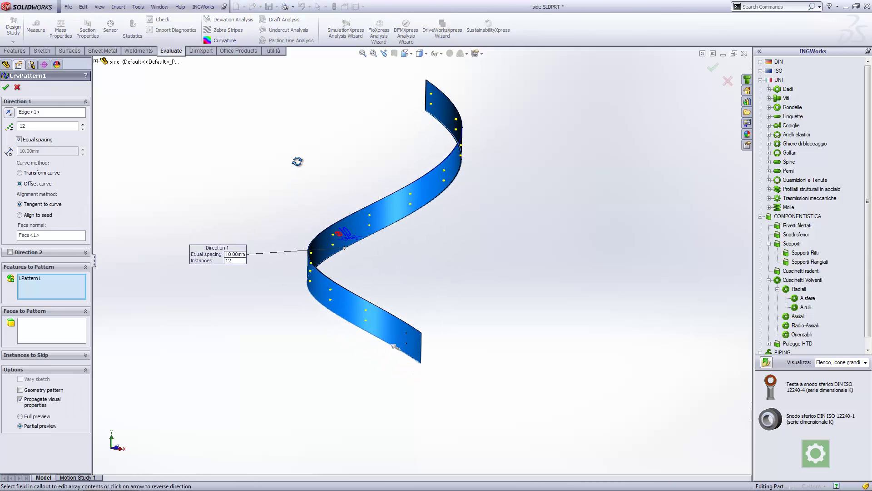
pyautogui.scroll(-3, 421, 86)
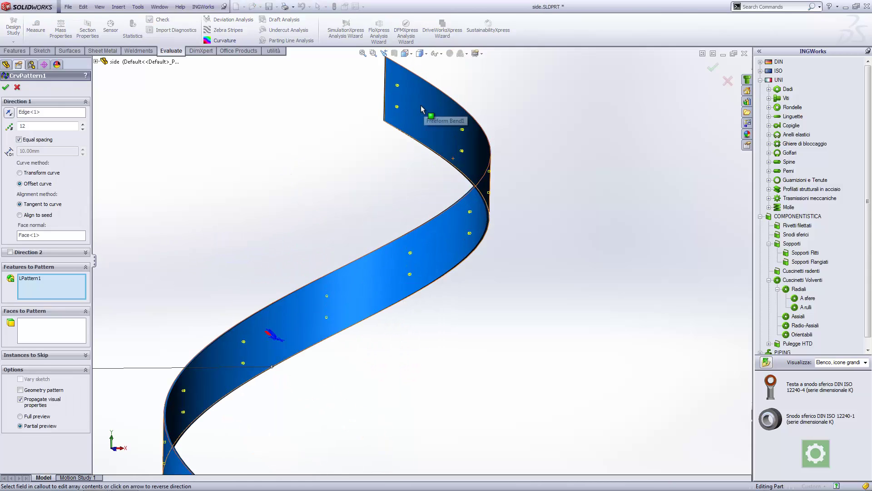
pyautogui.moveTo(418, 94); pyautogui.dragTo(361, 140, button='middle')
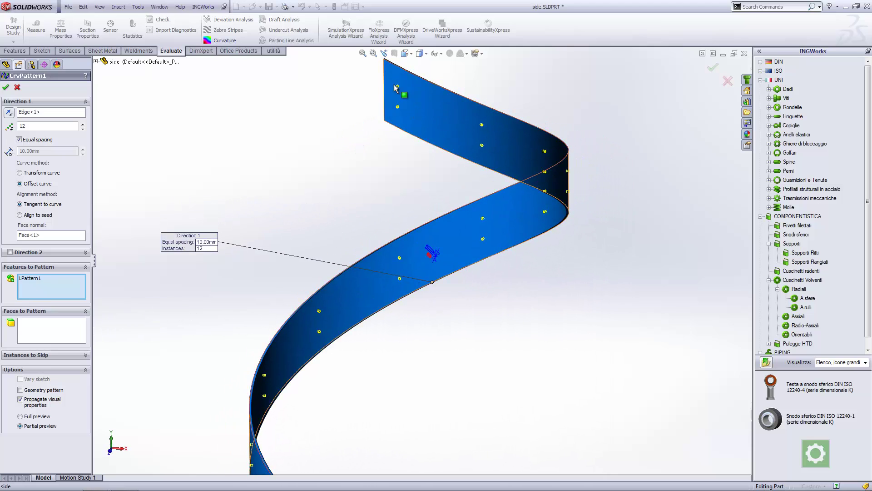
pyautogui.scroll(2, 422, 264)
pyautogui.moveTo(447, 327); pyautogui.dragTo(444, 312, button='middle')
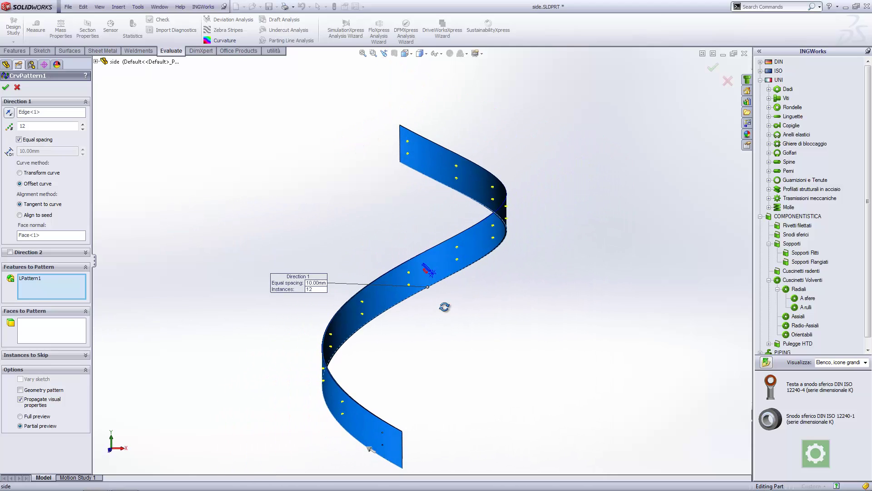
pyautogui.keyDown('ctrl'); pyautogui.moveTo(453, 341); pyautogui.dragTo(437, 313, button='middle'); pyautogui.keyUp('ctrl')
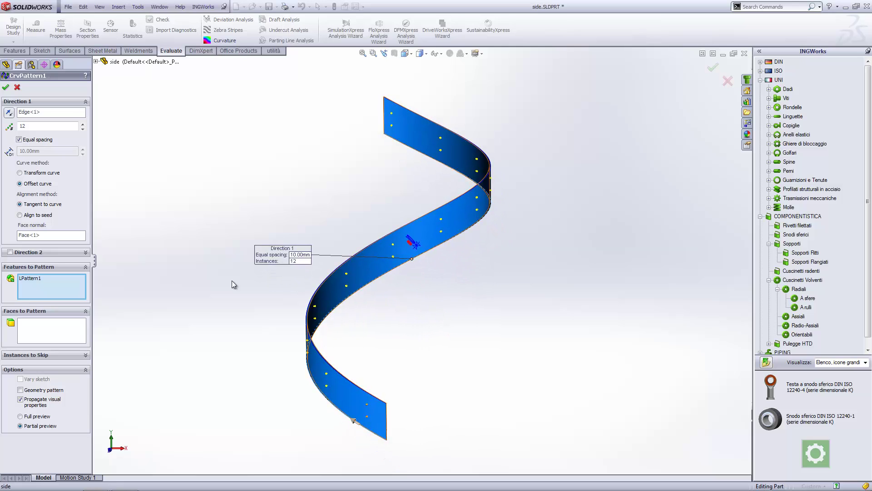
pyautogui.doubleClick(22, 127)
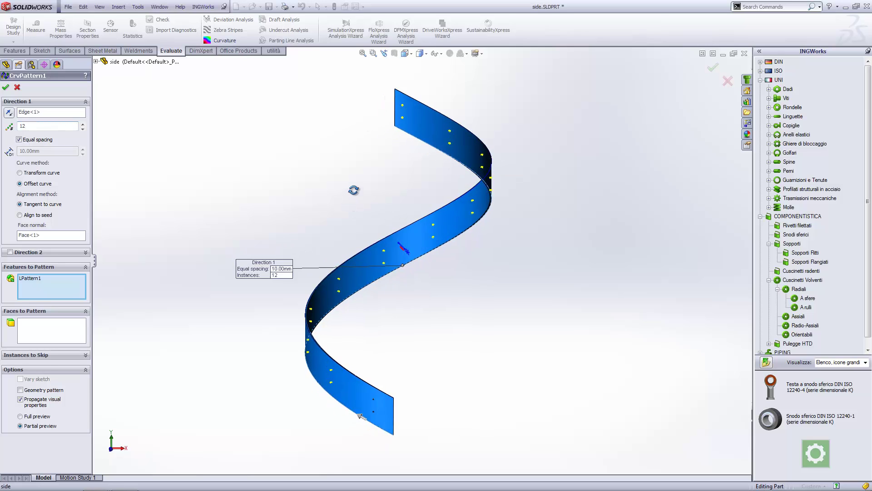
pyautogui.click(6, 88)
pyautogui.moveTo(294, 193); pyautogui.dragTo(348, 226, button='middle')
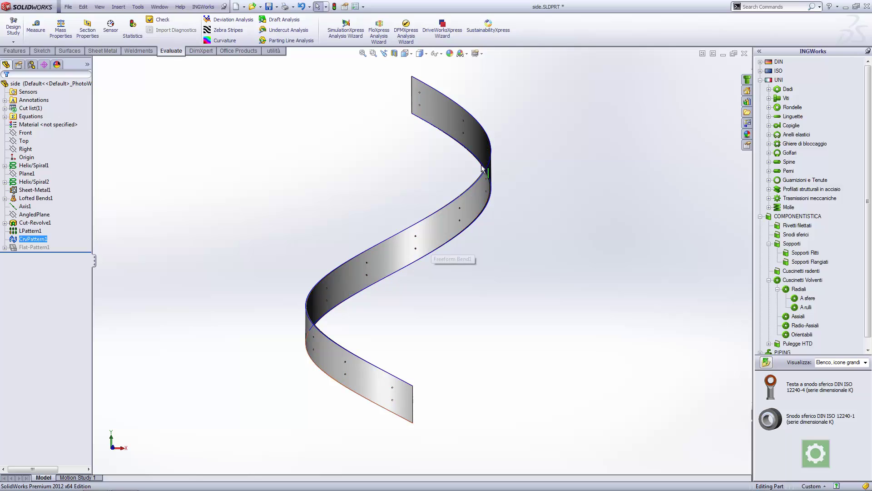
# Step: Inspect the strip's lower end and measure a bolt hole edge
pyautogui.moveTo(359, 223); pyautogui.dragTo(357, 227, button='middle')
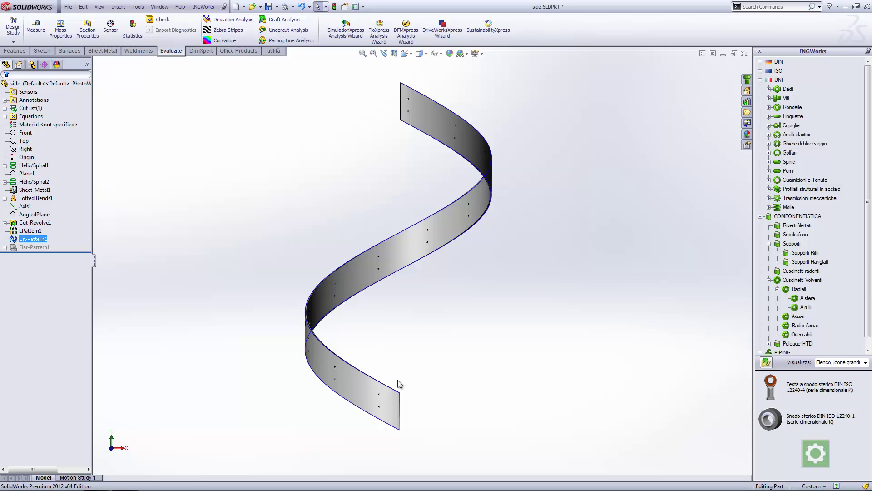
pyautogui.scroll(-3, 398, 382)
pyautogui.scroll(-3, 390, 402)
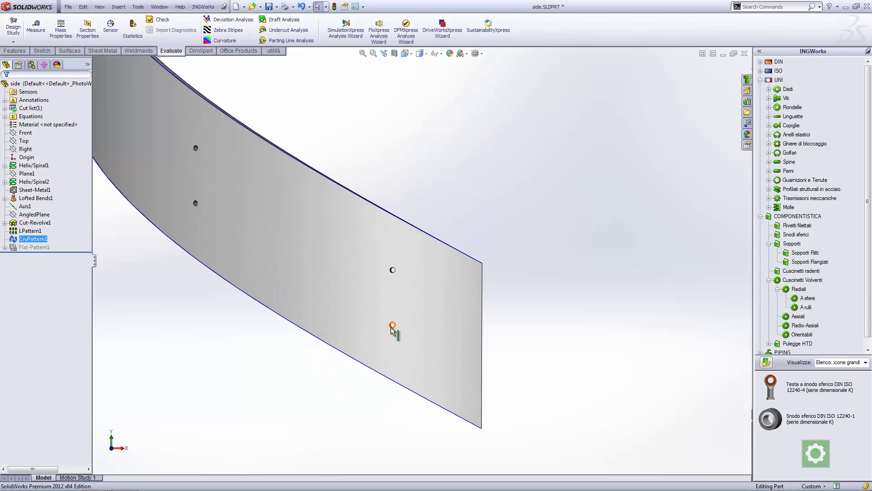
pyautogui.scroll(3, 377, 232)
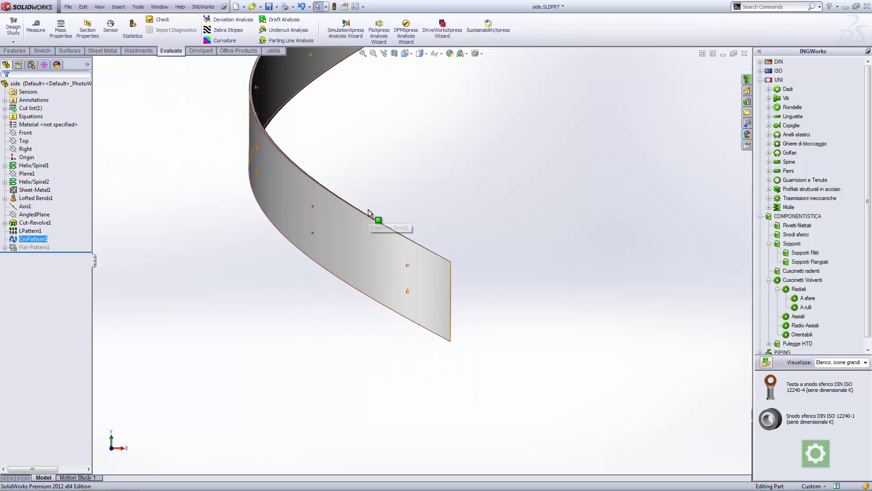
pyautogui.scroll(2, 386, 198)
pyautogui.scroll(2, 408, 184)
pyautogui.scroll(-1, 465, 155)
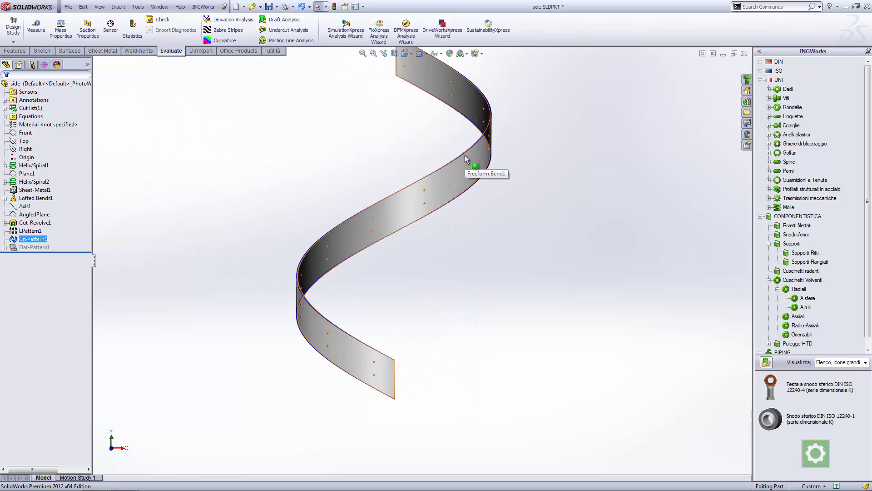
pyautogui.scroll(1, 465, 155)
pyautogui.scroll(1, 437, 179)
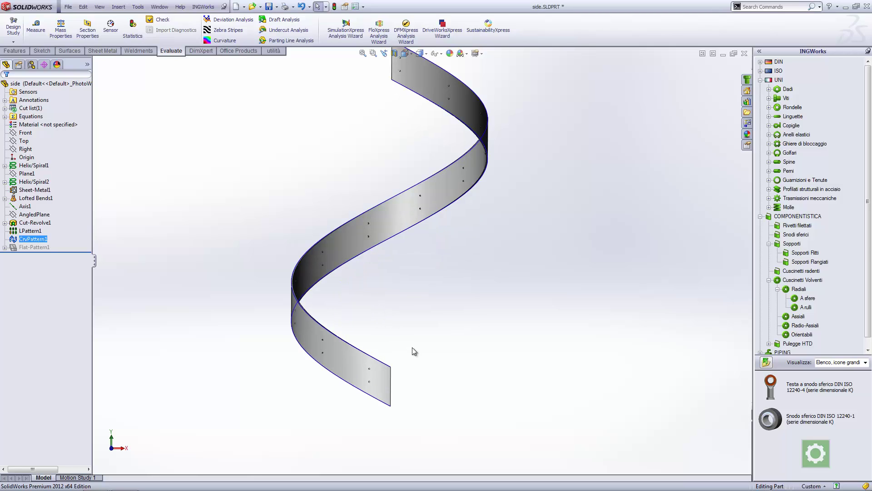
pyautogui.scroll(-3, 383, 374)
pyautogui.scroll(-2, 370, 377)
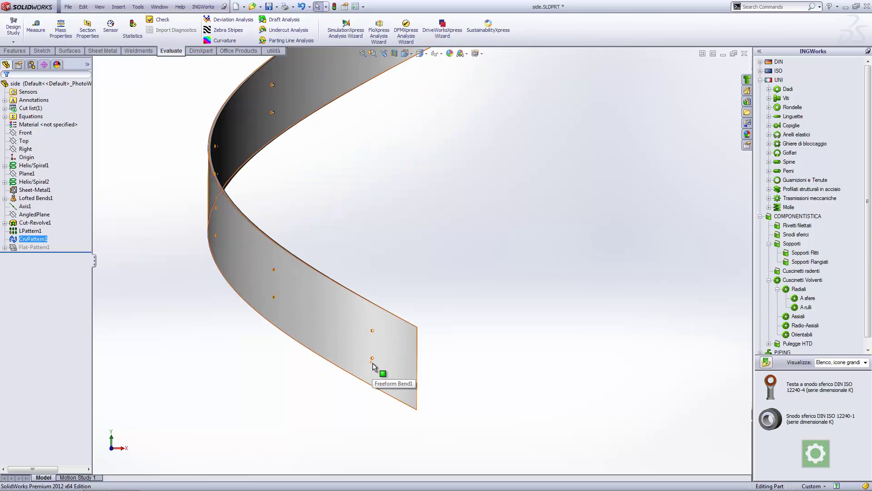
pyautogui.click(372, 358)
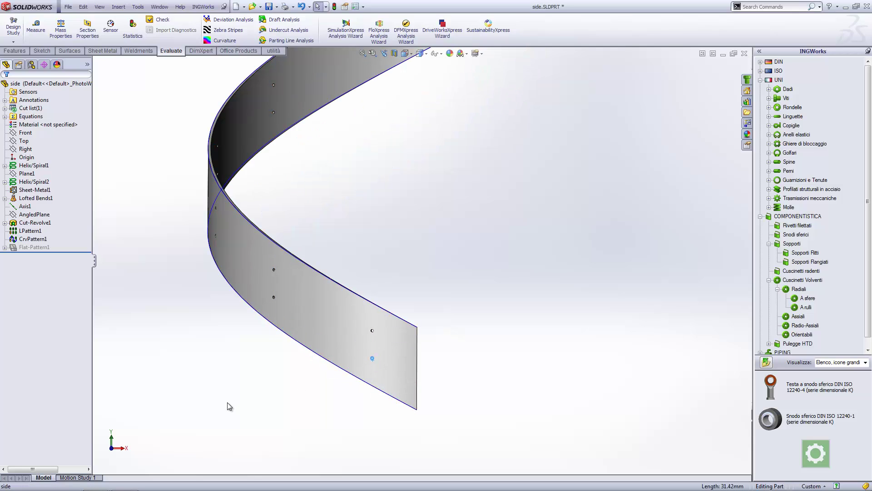
pyautogui.scroll(2, 483, 236)
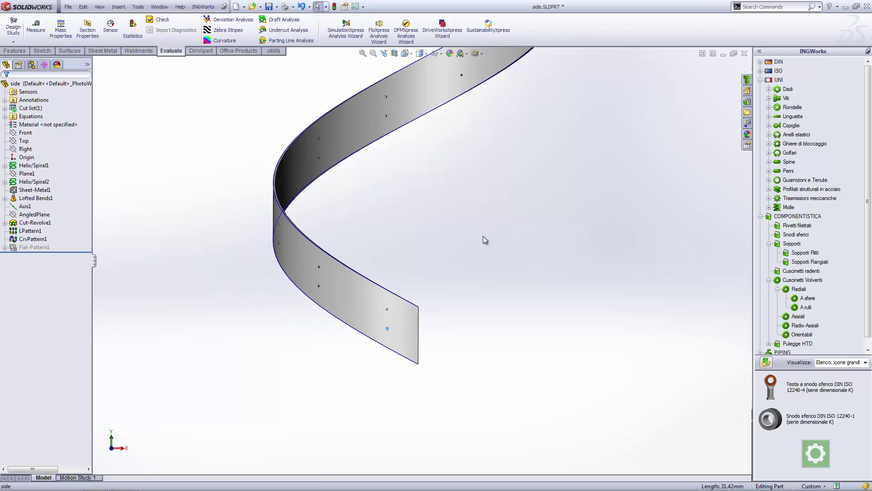
pyautogui.scroll(2, 484, 236)
pyautogui.moveTo(443, 201); pyautogui.dragTo(384, 241, button='middle')
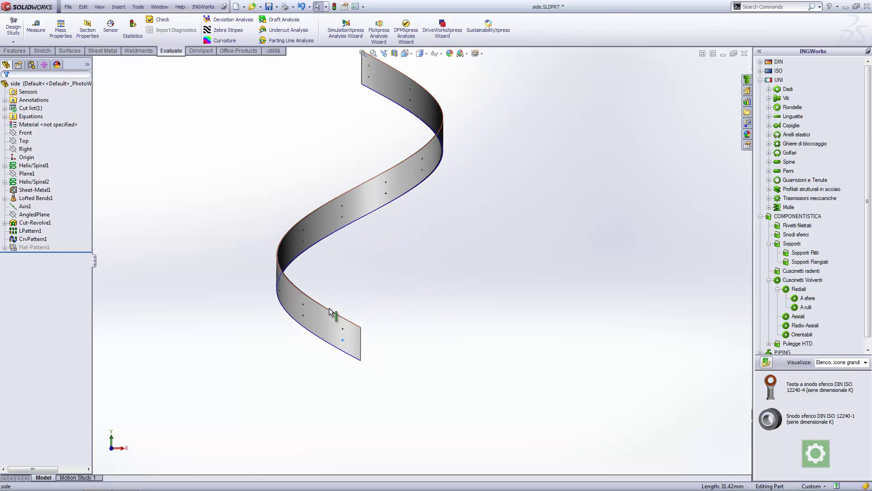
# Step: Expand Cut-Revolve1 and show its Sketch5 line at the strip's lower end
pyautogui.click(4, 222)
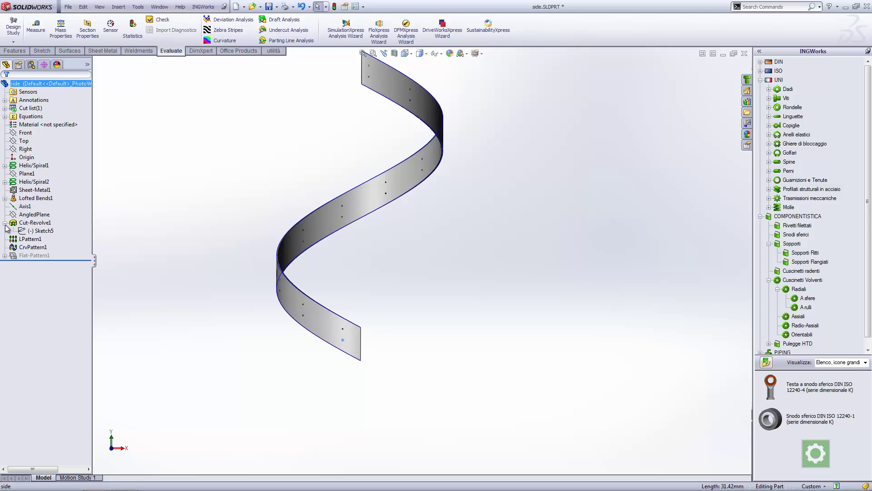
pyautogui.click(41, 230)
pyautogui.scroll(-2, 351, 340)
pyautogui.scroll(-2, 350, 340)
pyautogui.moveTo(357, 327)
pyautogui.mouseDown(button='middle')
pyautogui.moveTo(362, 305)
pyautogui.moveTo(329, 337)
pyautogui.mouseUp(button='middle')
pyautogui.rightClick(44, 231)
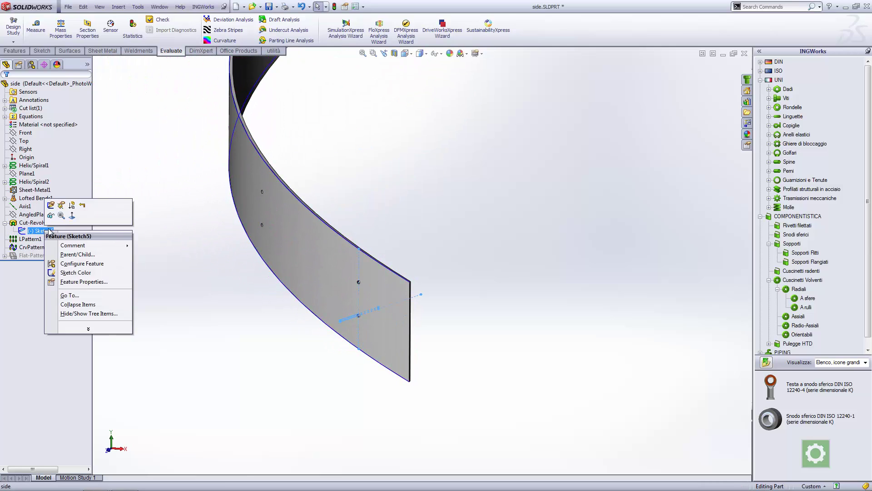
pyautogui.click(236, 291)
pyautogui.moveTo(236, 291)
pyautogui.mouseDown(button='middle')
pyautogui.moveTo(454, 229)
pyautogui.moveTo(387, 287)
pyautogui.mouseUp(button='middle')
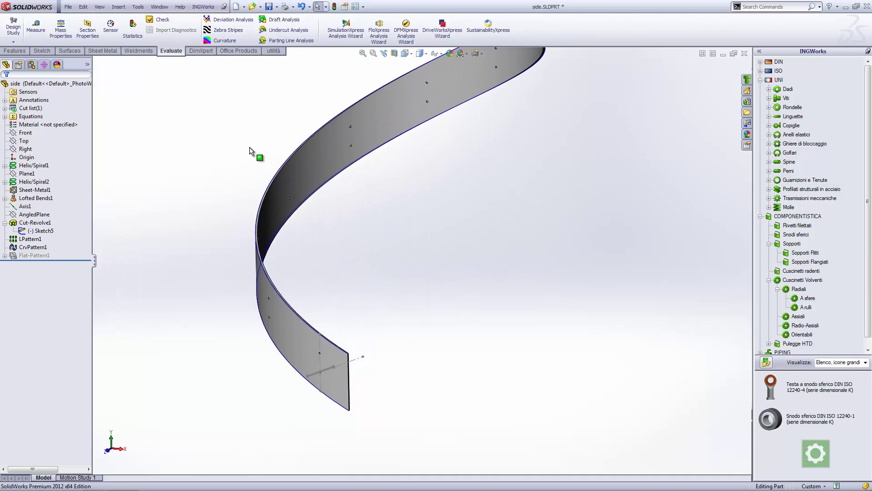
pyautogui.click(16, 51)
# Step: Create Plane4 through Sketch5's Point4, parallel to the Top plane
pyautogui.click(352, 39)
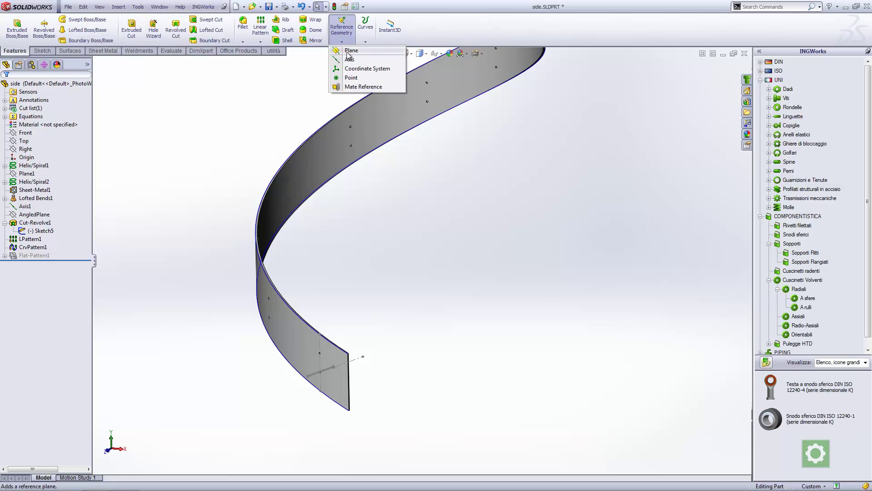
pyautogui.click(349, 51)
pyautogui.scroll(-3, 364, 368)
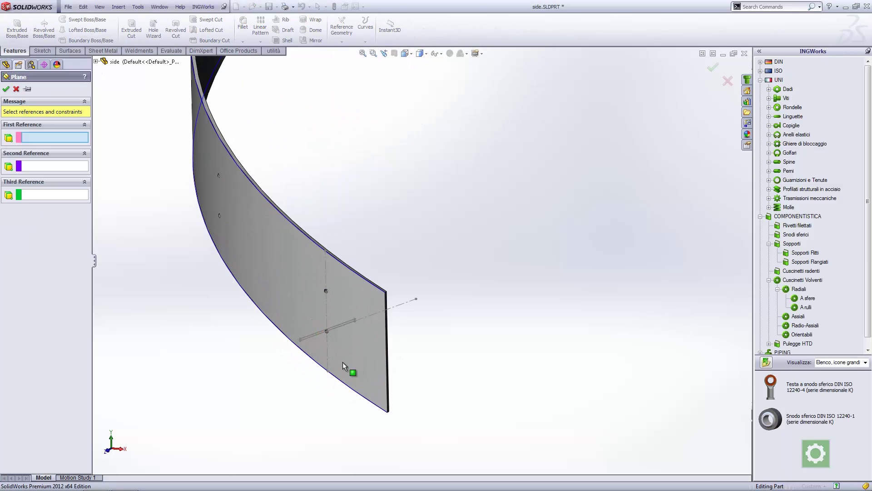
pyautogui.click(300, 339)
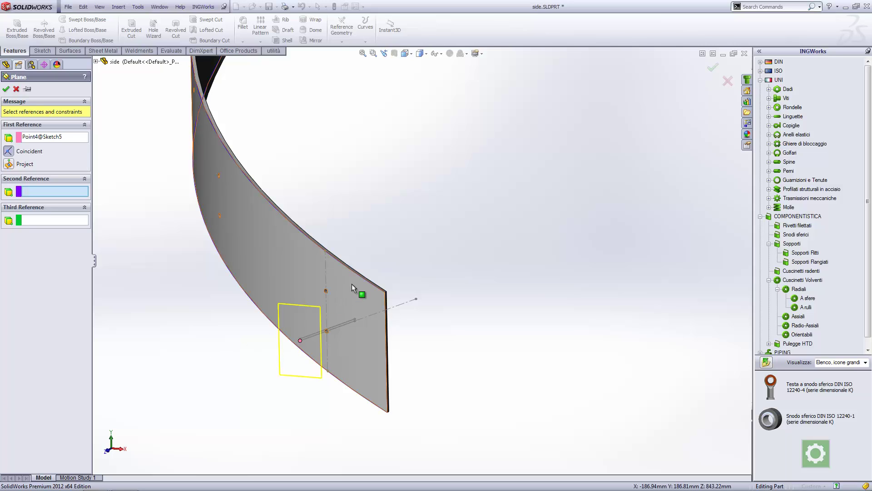
pyautogui.scroll(3, 353, 279)
pyautogui.click(96, 62)
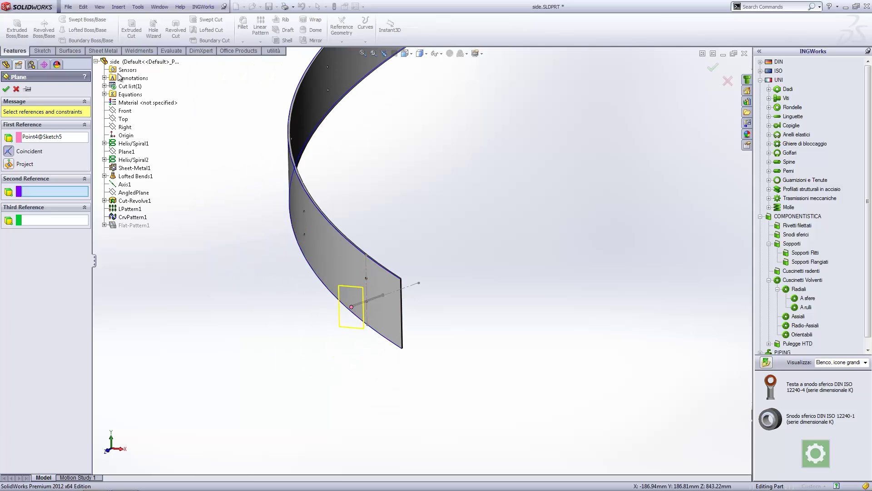
pyautogui.click(123, 119)
pyautogui.moveTo(411, 207); pyautogui.dragTo(383, 232, button='middle')
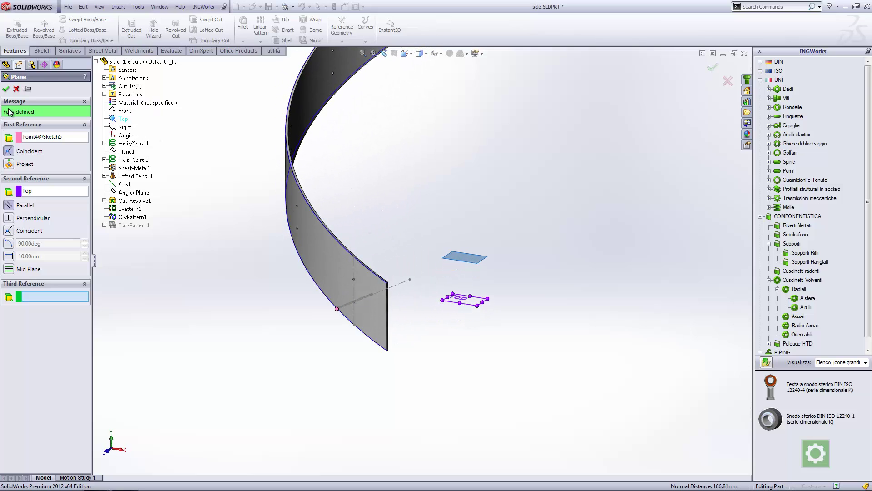
pyautogui.click(5, 88)
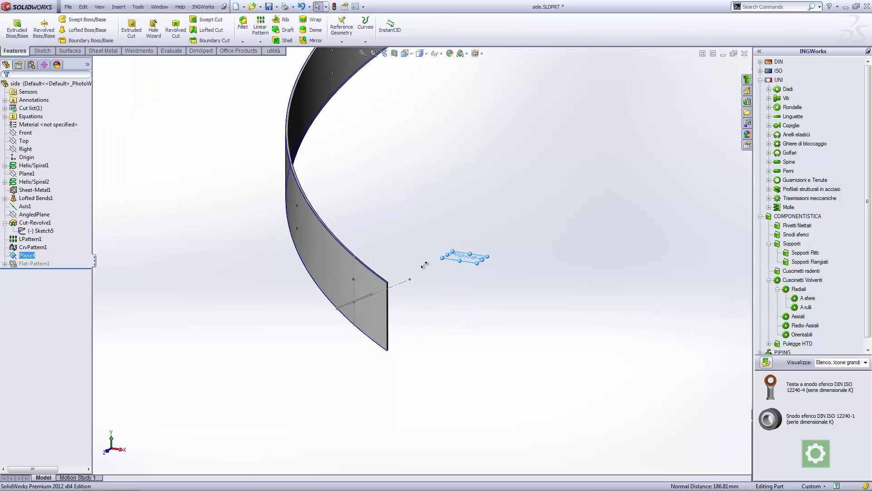
# Step: Compare Plane4 with Helix/Spiral1's base circle, then hide the Sketch5 line
pyautogui.moveTo(349, 348)
pyautogui.mouseDown(button='middle')
pyautogui.moveTo(382, 308)
pyautogui.moveTo(336, 315)
pyautogui.moveTo(348, 312)
pyautogui.mouseUp(button='middle')
pyautogui.click(33, 174)
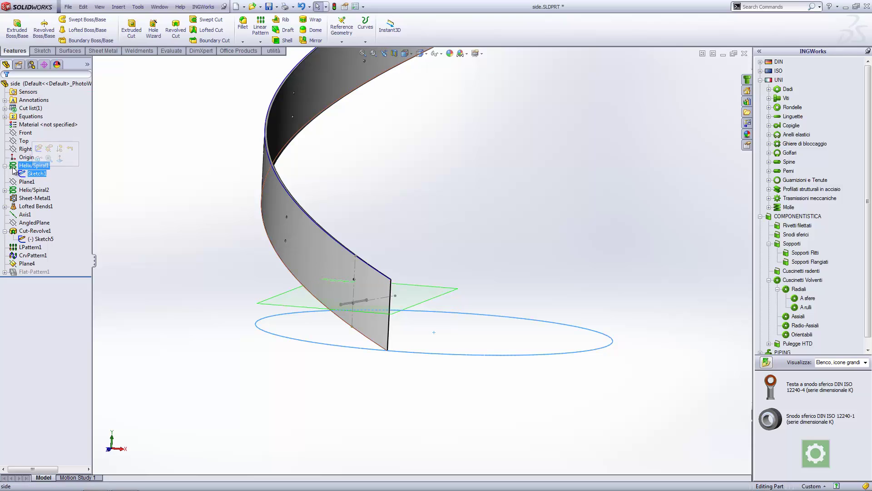
pyautogui.click(5, 165)
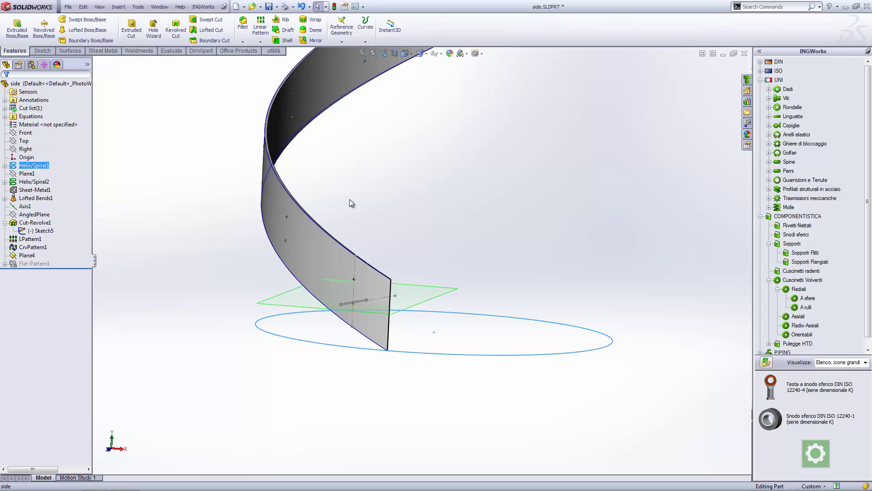
pyautogui.moveTo(350, 201); pyautogui.dragTo(339, 218, button='middle')
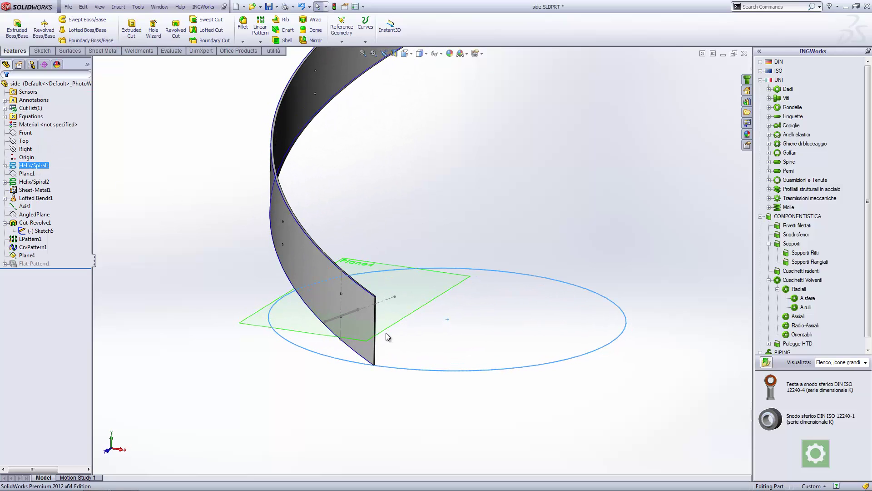
pyautogui.scroll(-2, 342, 320)
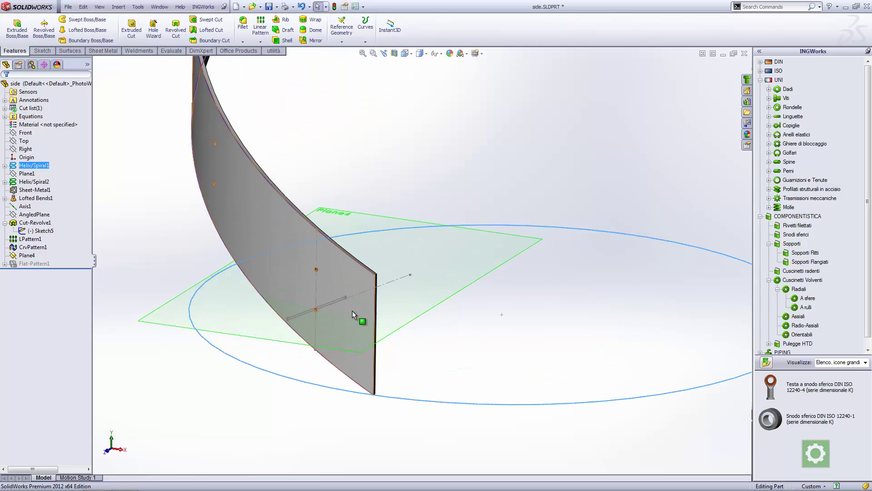
pyautogui.scroll(-2, 273, 312)
pyautogui.click(270, 313)
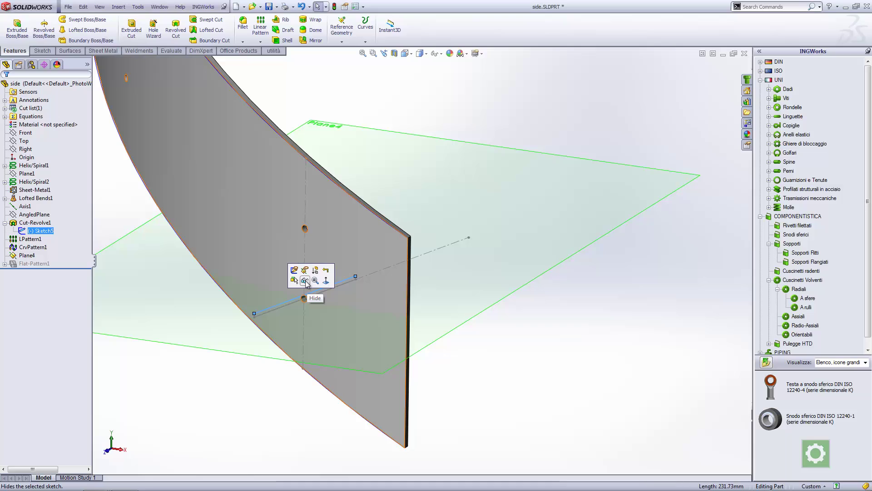
pyautogui.click(306, 282)
# Step: Start a new Sketch7 on Plane4
pyautogui.moveTo(530, 97)
pyautogui.mouseDown(button='middle')
pyautogui.moveTo(477, 170)
pyautogui.moveTo(454, 161)
pyautogui.moveTo(450, 171)
pyautogui.mouseUp(button='middle')
pyautogui.scroll(2, 455, 171)
pyautogui.click(261, 273)
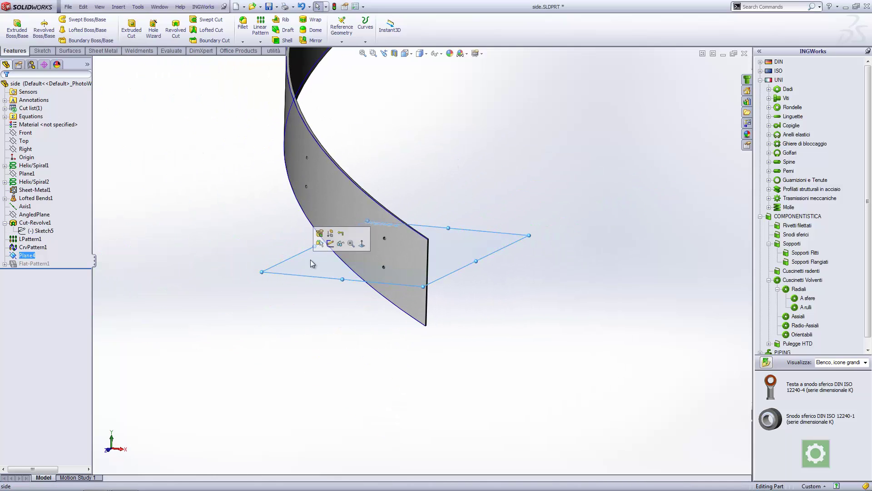
pyautogui.click(329, 243)
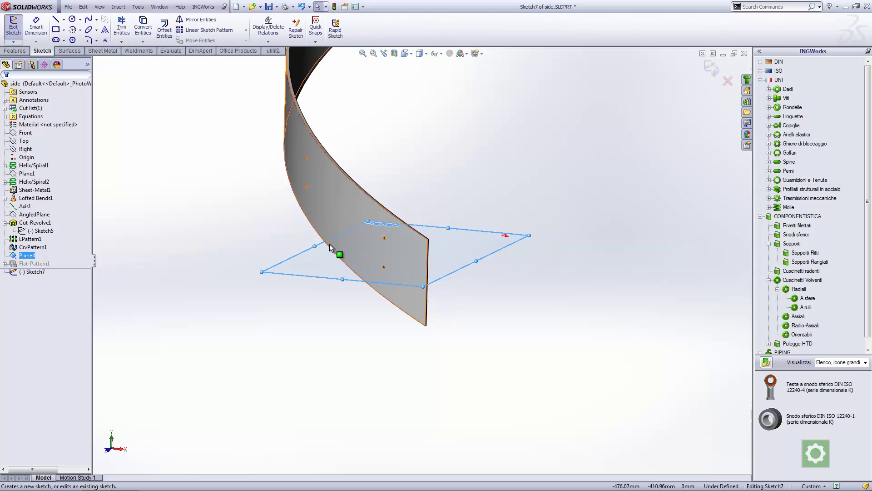
# Step: Show Helix/Spiral1's Sketch1 and convert its base circle into Sketch7
pyautogui.click(5, 165)
pyautogui.click(36, 173)
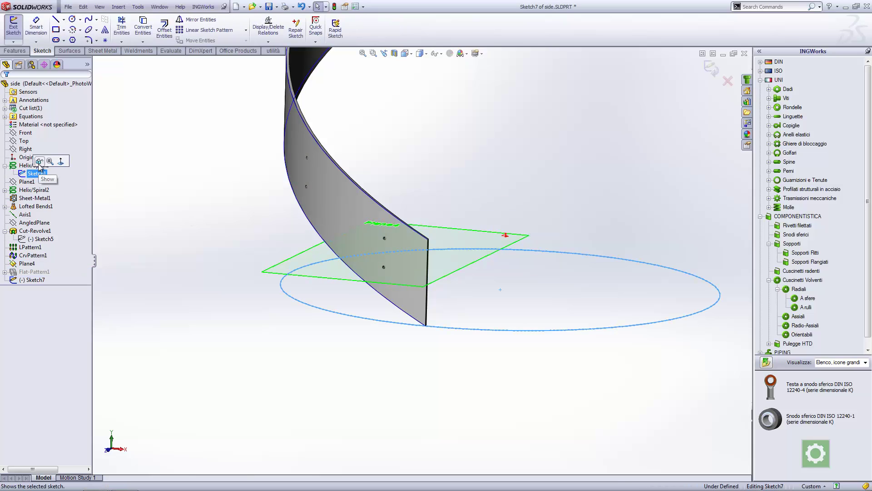
pyautogui.click(143, 27)
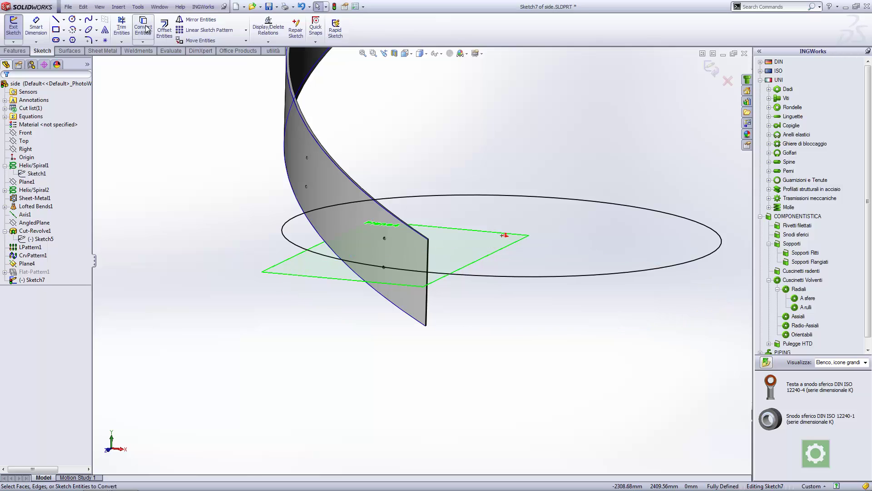
pyautogui.moveTo(359, 145)
pyautogui.mouseDown(button='middle')
pyautogui.moveTo(473, 117)
pyautogui.moveTo(473, 170)
pyautogui.moveTo(559, 155)
pyautogui.mouseUp(button='middle')
pyautogui.scroll(-1, 559, 156)
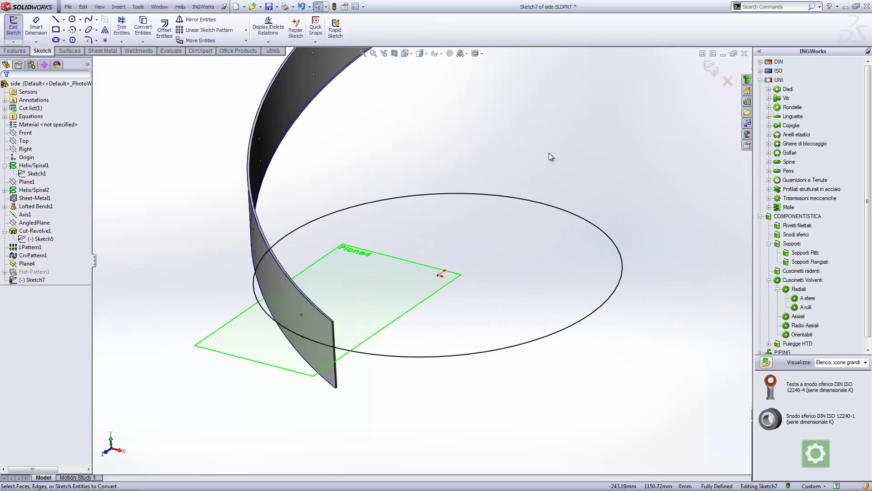
pyautogui.click(19, 53)
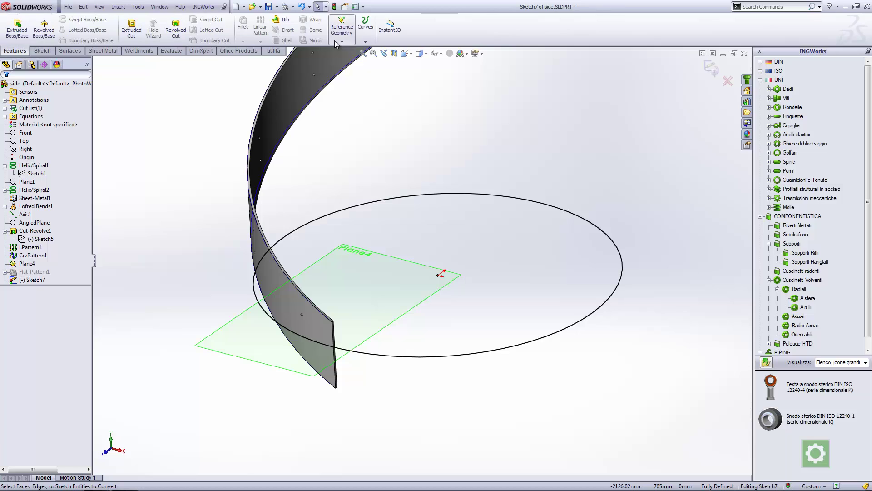
# Step: Start a Helix/Spiral on Sketch7's converted circle and view the preview
pyautogui.click(365, 30)
pyautogui.click(369, 64)
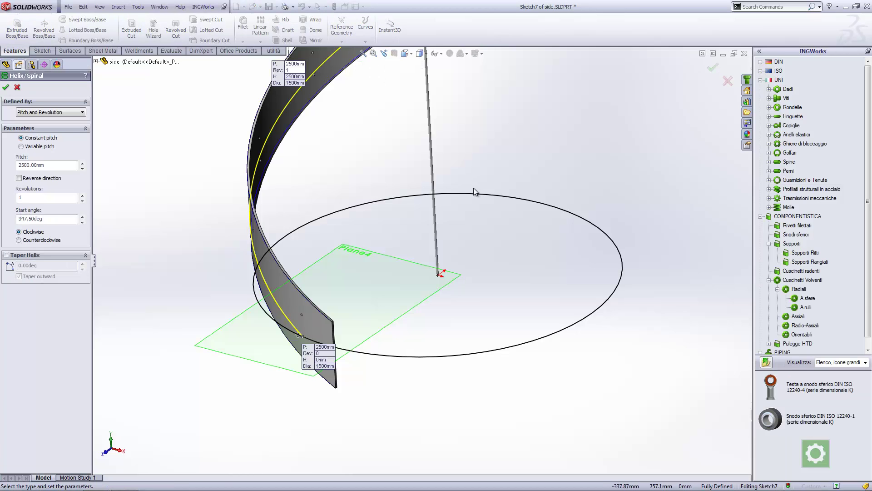
pyautogui.scroll(3, 442, 195)
pyautogui.scroll(1, 463, 181)
pyautogui.scroll(-1, 374, 187)
pyautogui.moveTo(374, 186); pyautogui.dragTo(110, 182, button='middle')
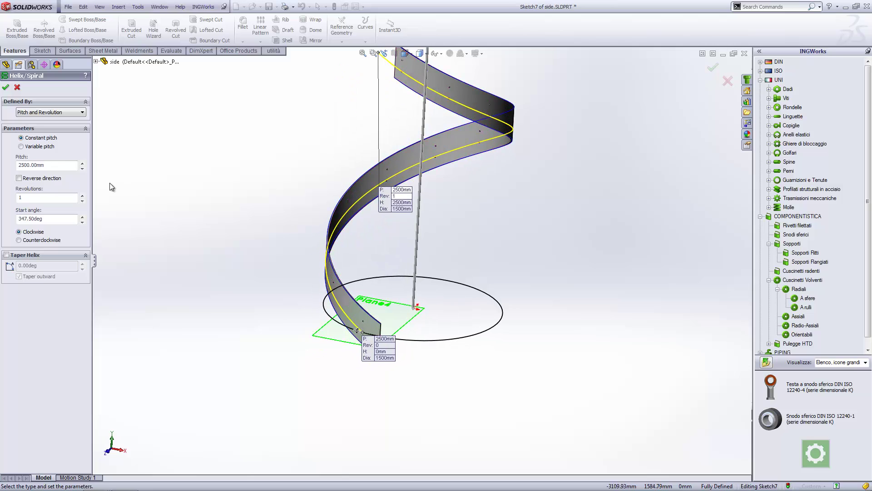
pyautogui.moveTo(359, 194); pyautogui.dragTo(92, 191, button='middle')
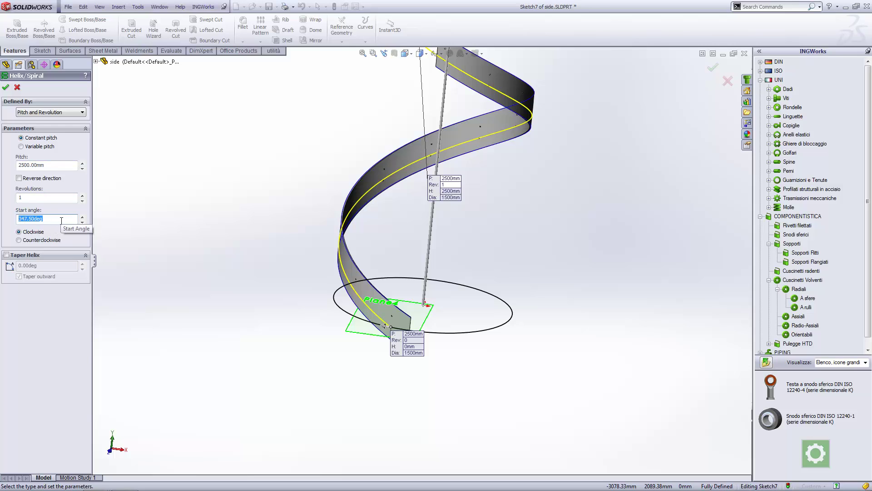
pyautogui.write('0')
pyautogui.write('.00deg')
# Step: Try helix start angles of 0 and 225 degrees, checking the preview
pyautogui.press('Return')
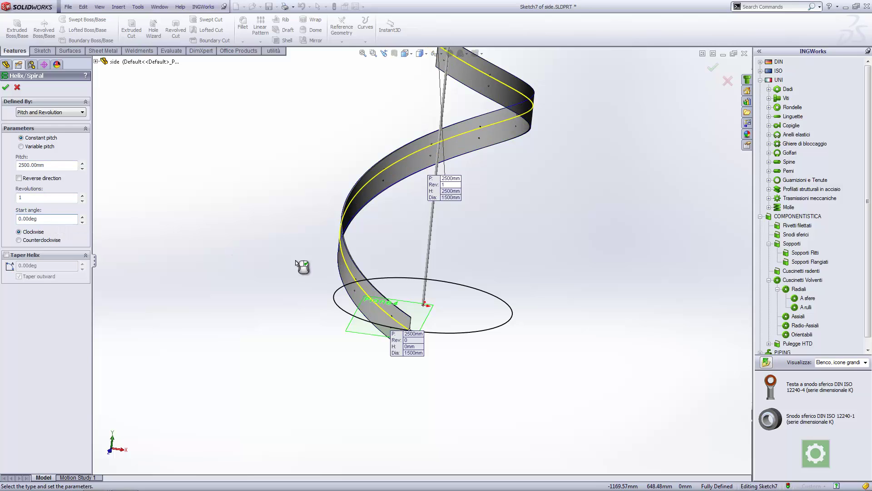
pyautogui.scroll(-3, 364, 318)
pyautogui.scroll(-3, 359, 317)
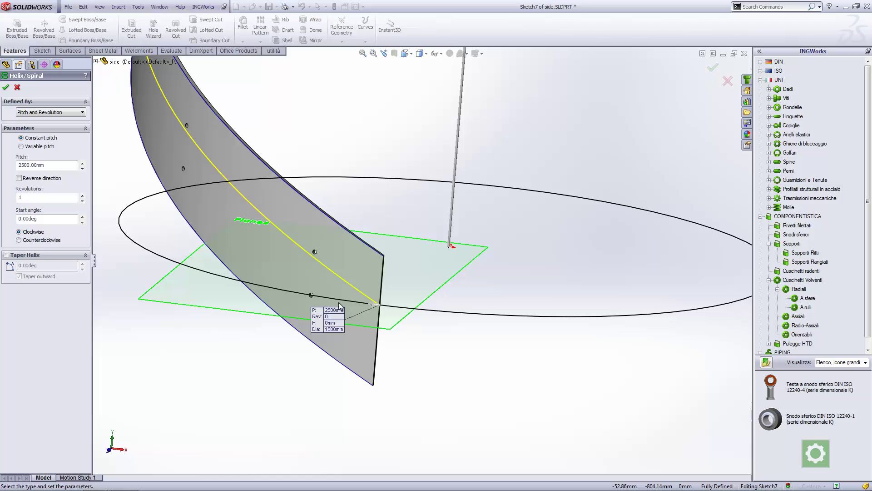
pyautogui.moveTo(357, 295); pyautogui.dragTo(282, 274, button='middle')
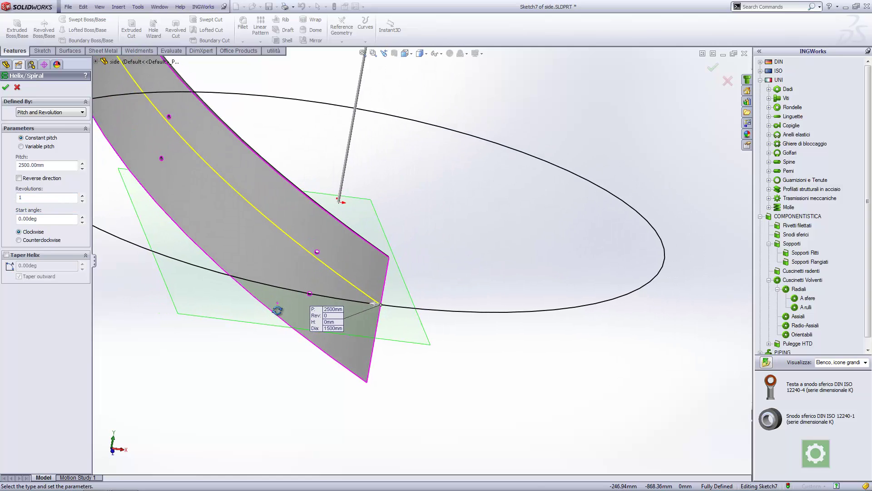
pyautogui.moveTo(126, 302); pyautogui.dragTo(117, 260, button='middle')
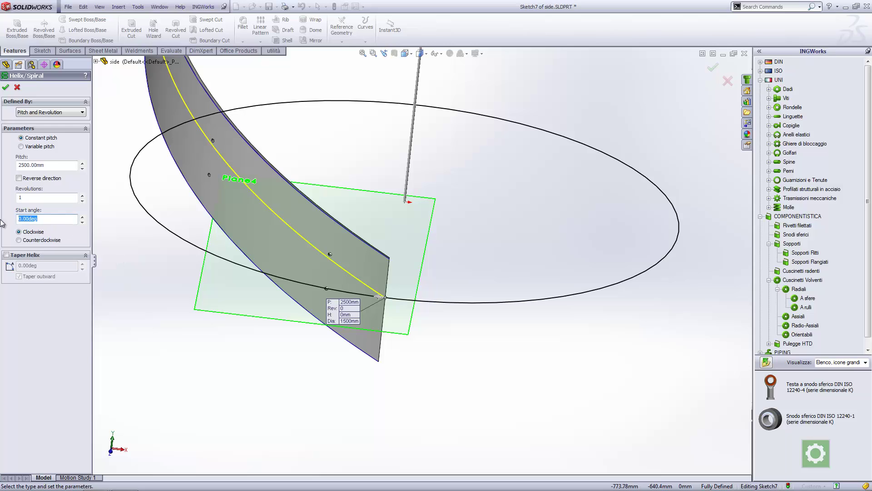
pyautogui.write('325')
pyautogui.press('Return')
# Step: Reset the start angle to 0, then set it to 347.50 degrees (360-12.5)
pyautogui.moveTo(228, 184); pyautogui.dragTo(381, 206, button='middle')
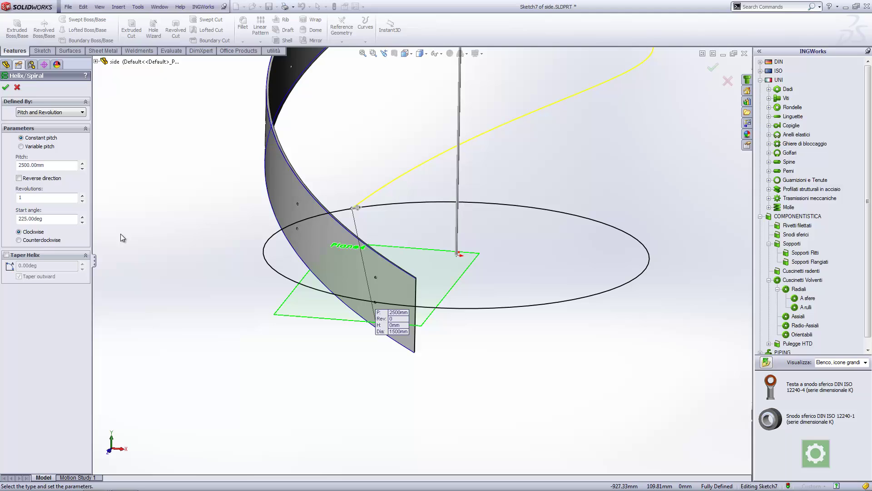
pyautogui.write('0')
pyautogui.press('Return')
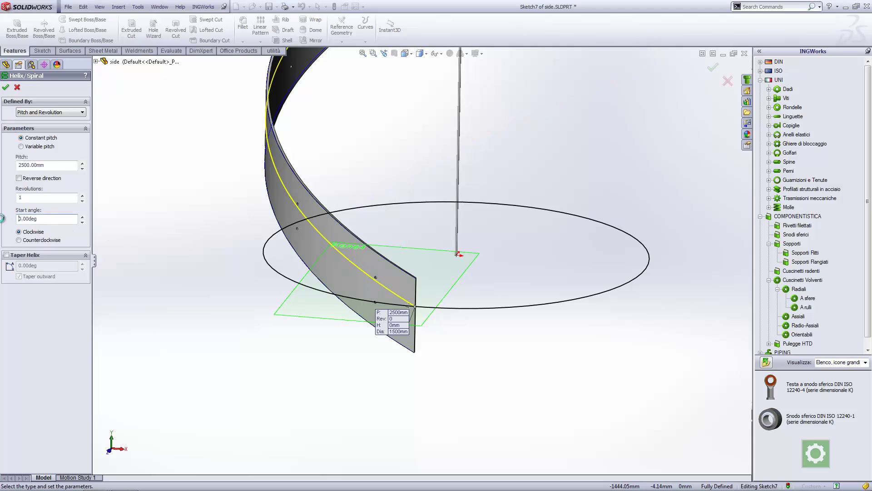
pyautogui.scroll(-3, 409, 304)
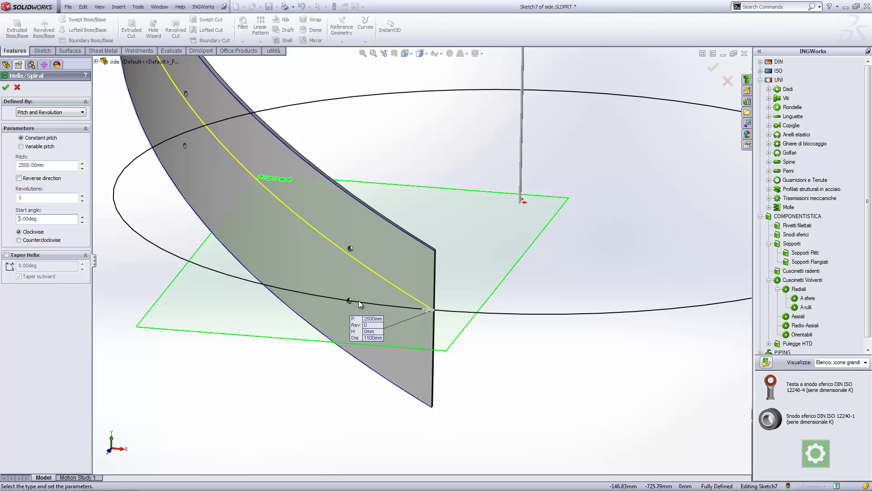
pyautogui.scroll(-2, 361, 304)
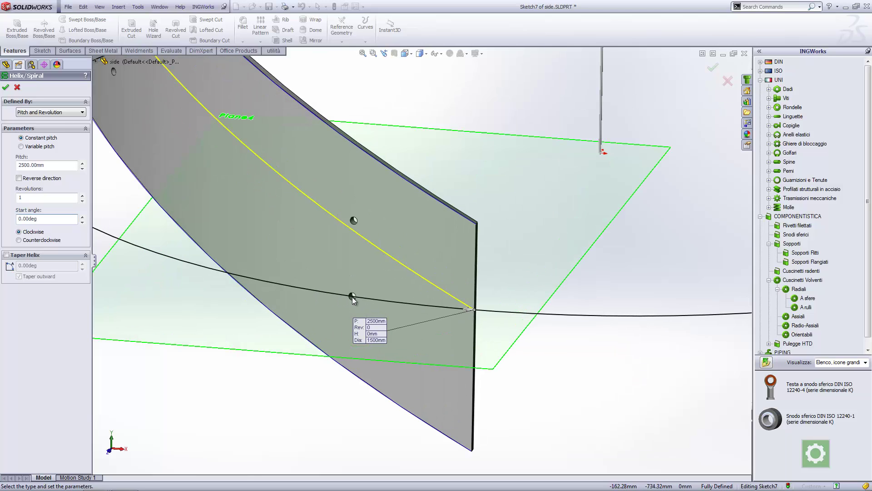
pyautogui.scroll(2, 353, 299)
pyautogui.write('360-12.5')
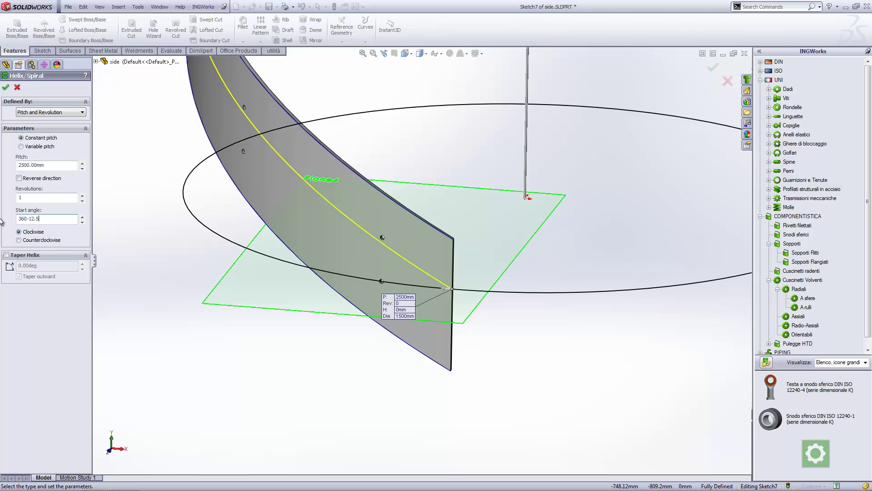
pyautogui.press('Return')
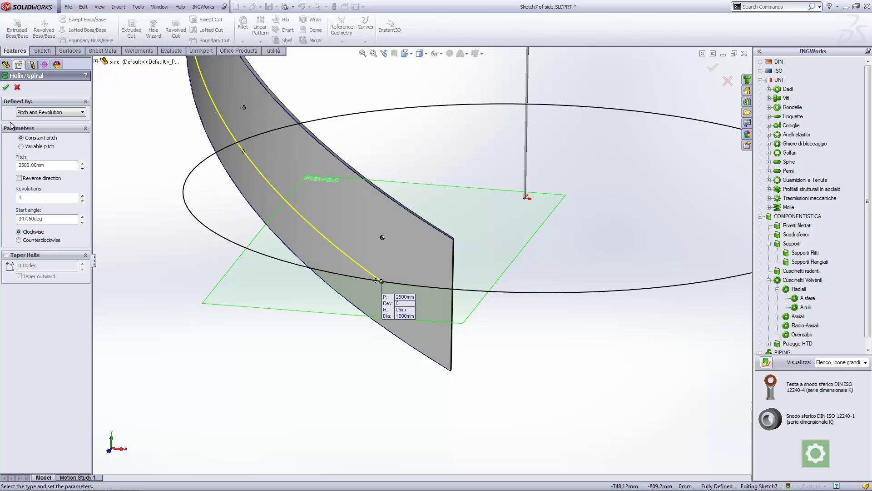
# Step: Create Helix/Spiral4 and inspect the AngledPlane's 12.50° angle
pyautogui.click(5, 88)
pyautogui.moveTo(361, 195); pyautogui.dragTo(530, 172, button='middle')
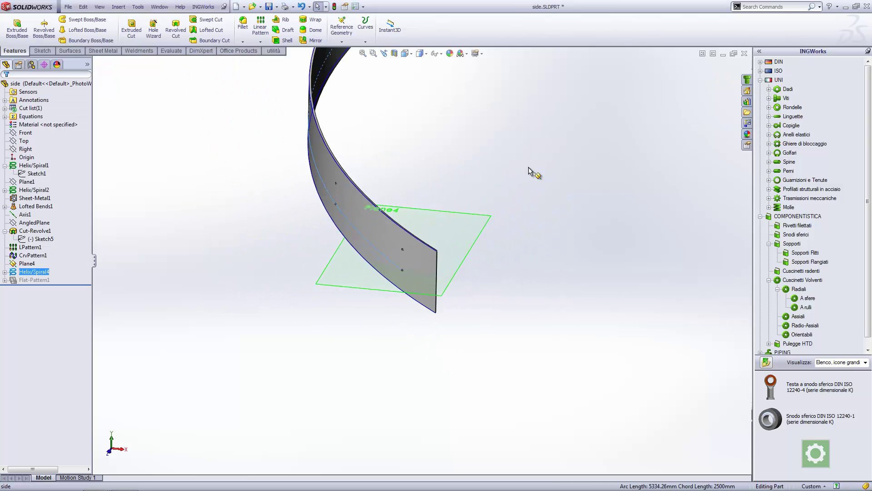
pyautogui.click(34, 222)
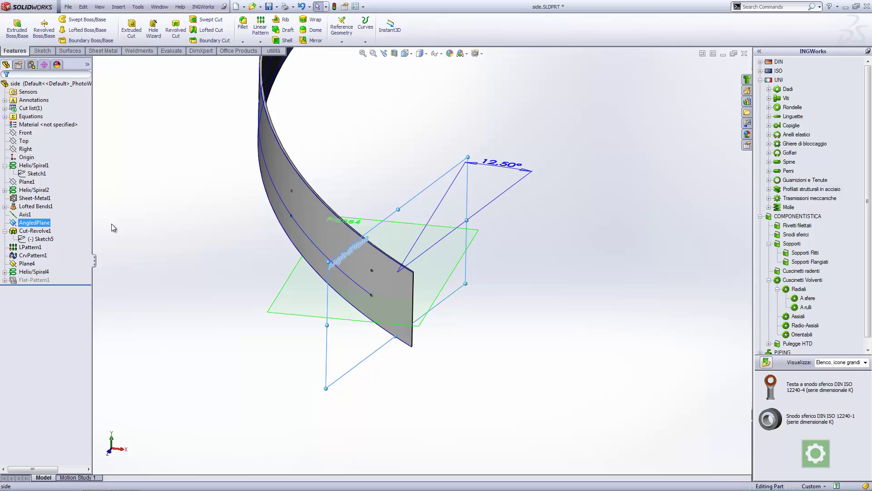
pyautogui.moveTo(111, 227)
pyautogui.mouseDown(button='middle')
pyautogui.moveTo(334, 237)
pyautogui.moveTo(368, 298)
pyautogui.mouseUp(button='middle')
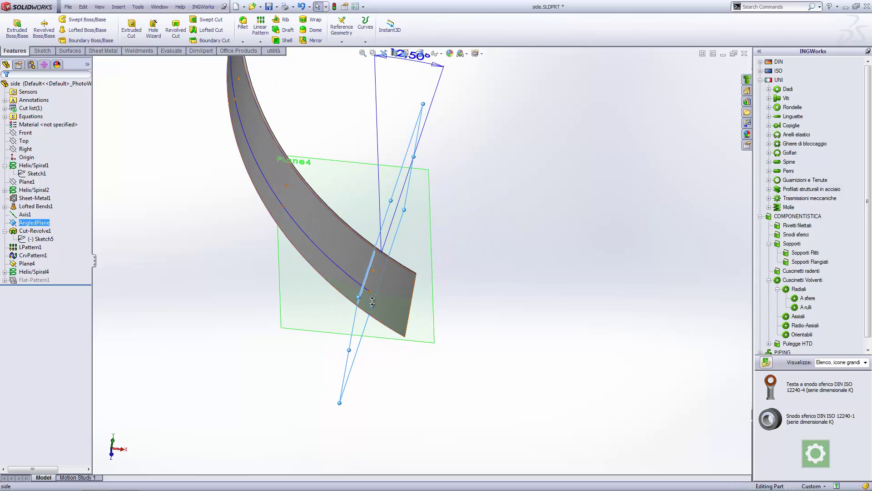
pyautogui.moveTo(368, 298); pyautogui.dragTo(338, 218, button='middle')
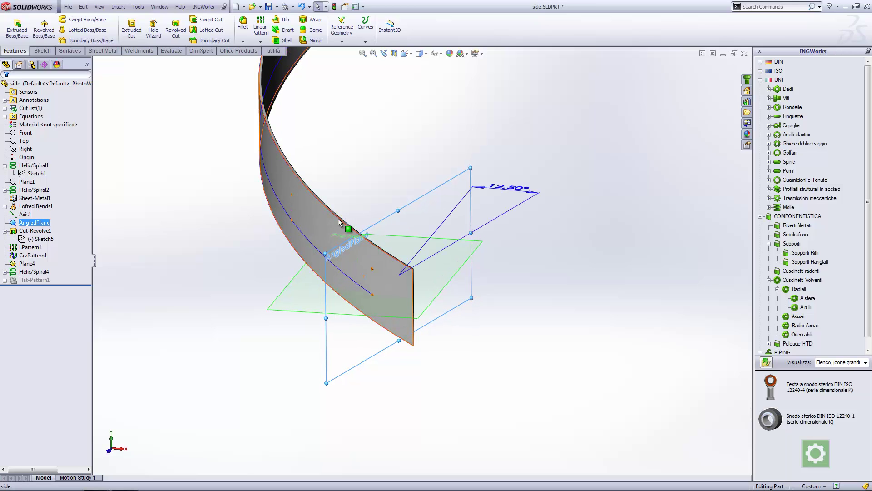
# Step: Switch to Front view and zoom around the selected Helix/Spiral4 curve
pyautogui.hotkey('ctrl', '1')
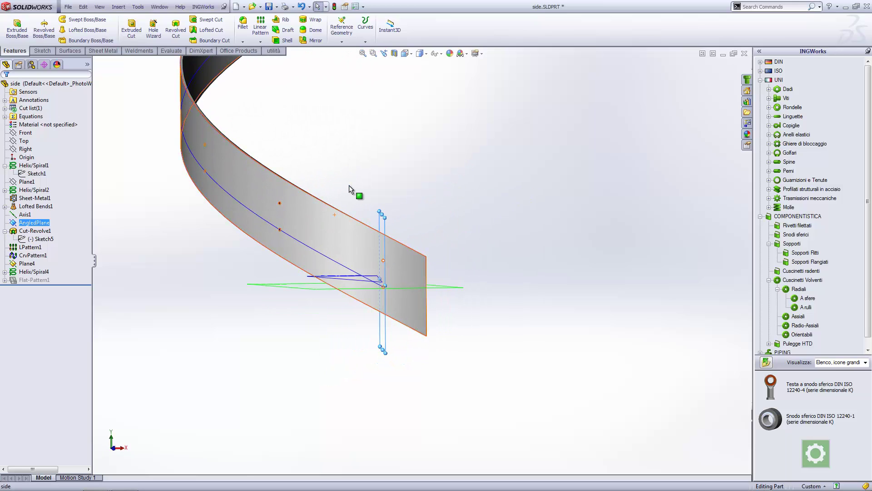
pyautogui.press('f')
pyautogui.scroll(-5, 417, 136)
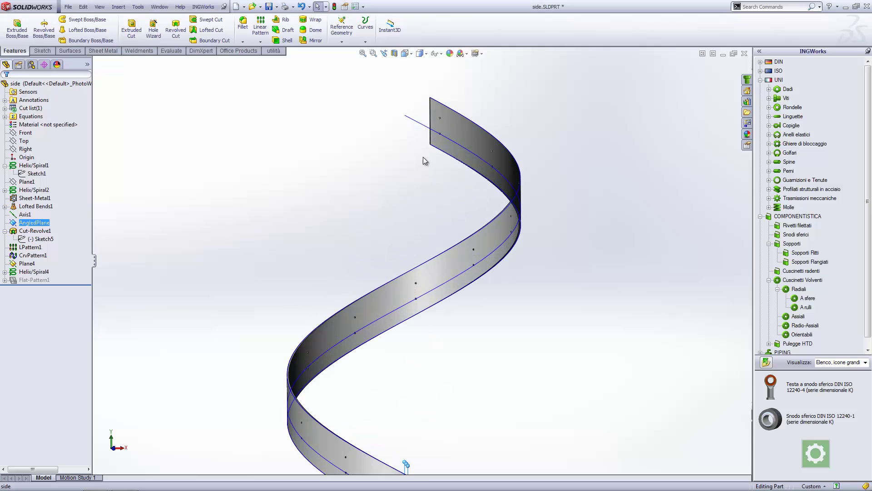
pyautogui.click(421, 126)
pyautogui.press('f')
pyautogui.moveTo(422, 224)
pyautogui.mouseDown(button='middle')
pyautogui.moveTo(399, 218)
pyautogui.moveTo(356, 229)
pyautogui.moveTo(363, 230)
pyautogui.mouseUp(button='middle')
pyautogui.scroll(-1, 402, 283)
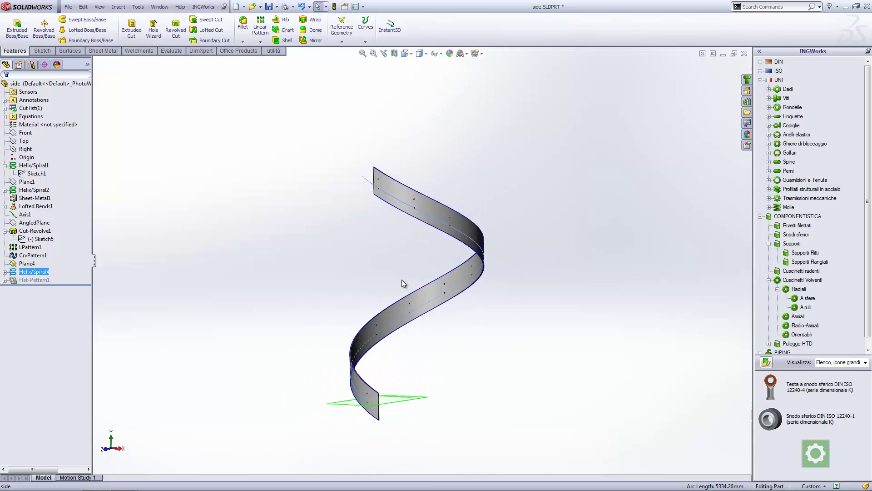
pyautogui.scroll(-2, 399, 282)
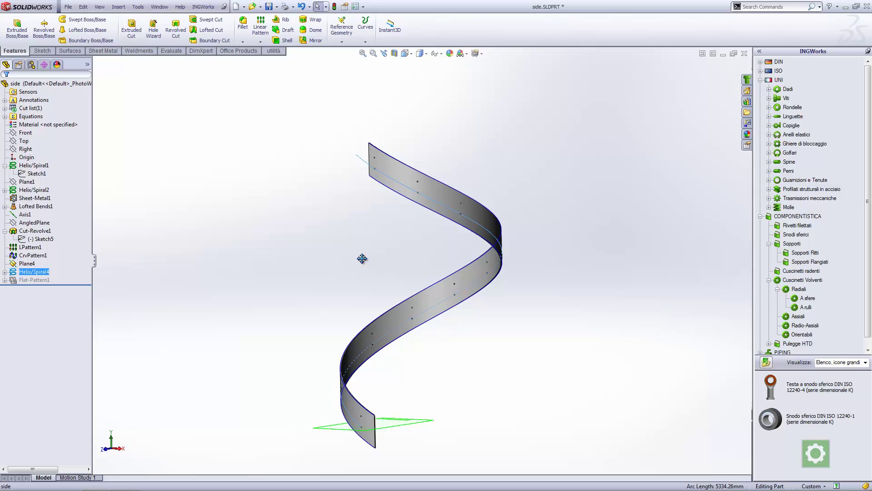
pyautogui.keyDown('ctrl'); pyautogui.moveTo(362, 260); pyautogui.dragTo(354, 230, button='middle'); pyautogui.keyUp('ctrl')
pyautogui.scroll(-1, 352, 166)
pyautogui.scroll(-2, 372, 165)
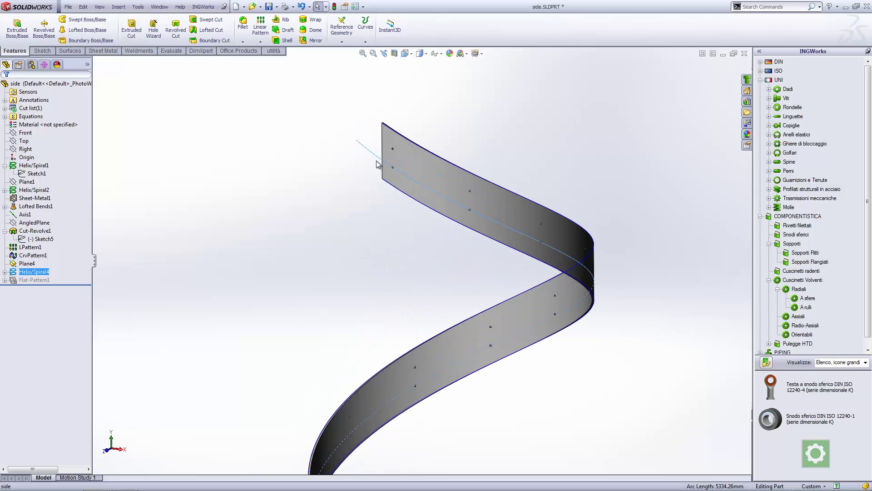
pyautogui.scroll(-2, 395, 178)
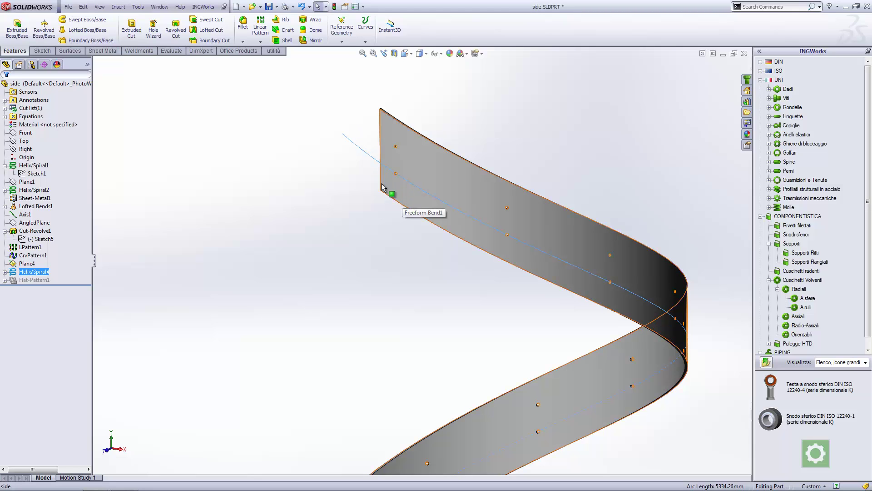
# Step: Clear the helix selection and select the bent strip body
pyautogui.click(345, 162)
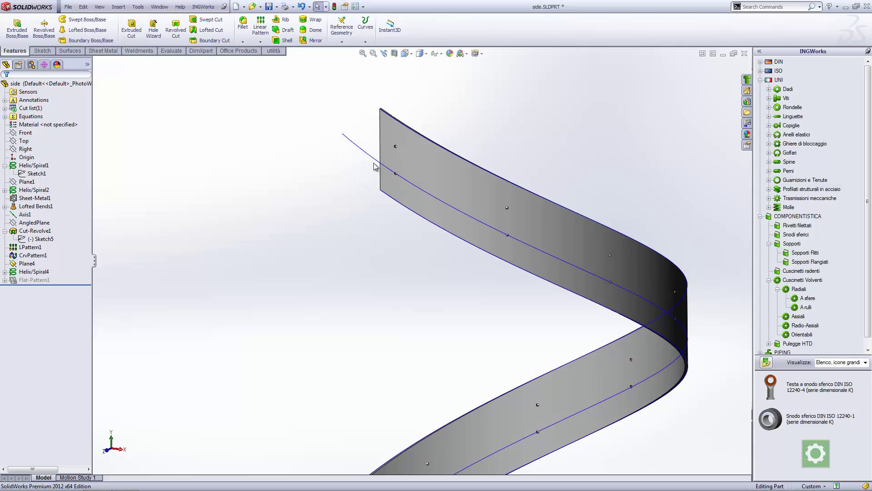
pyautogui.scroll(2, 407, 207)
pyautogui.click(408, 207)
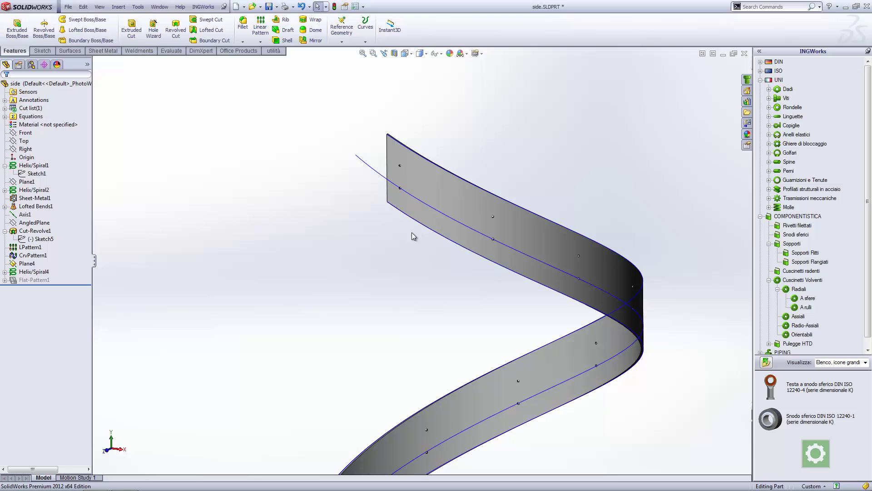
pyautogui.scroll(4, 412, 234)
pyautogui.scroll(1, 550, 366)
pyautogui.scroll(-2, 393, 277)
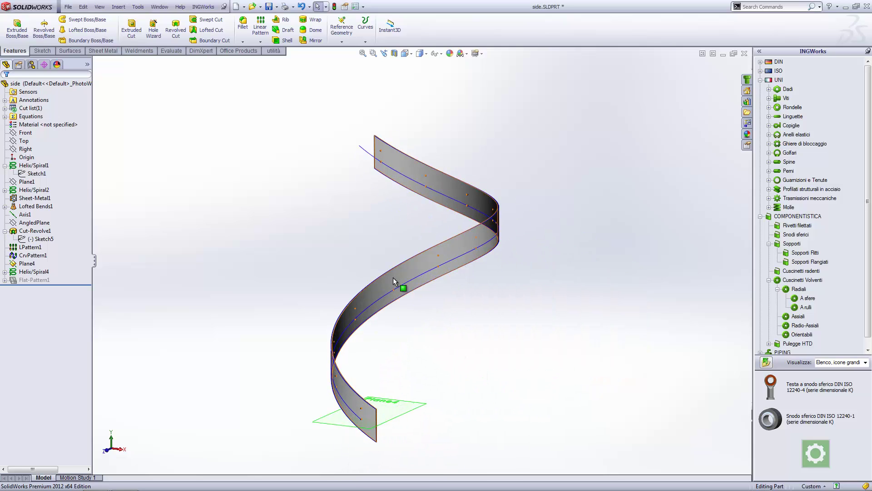
# Step: Start a 3D sketch and convert Helix/Spiral4 into it
pyautogui.click(43, 51)
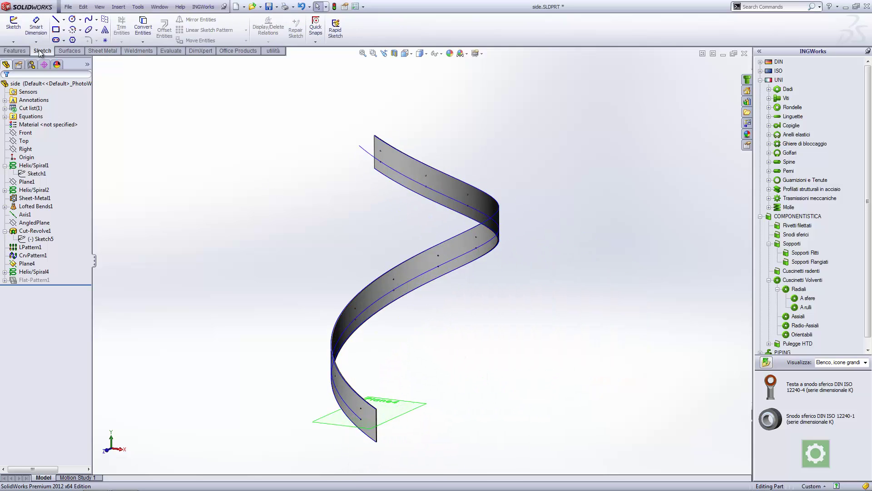
pyautogui.click(13, 41)
pyautogui.click(23, 66)
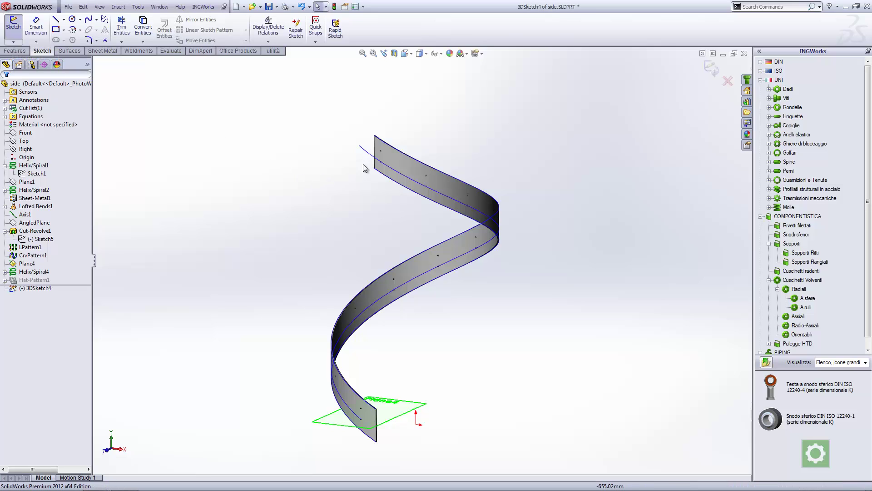
pyautogui.click(374, 138)
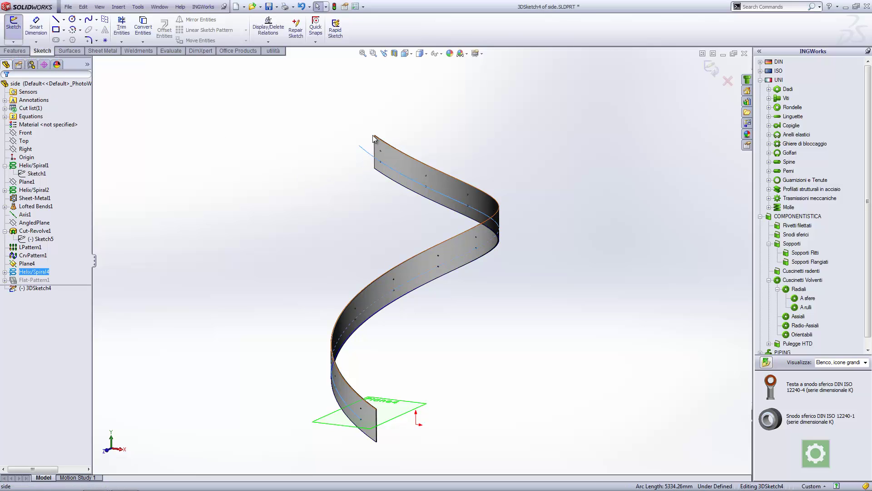
pyautogui.click(143, 27)
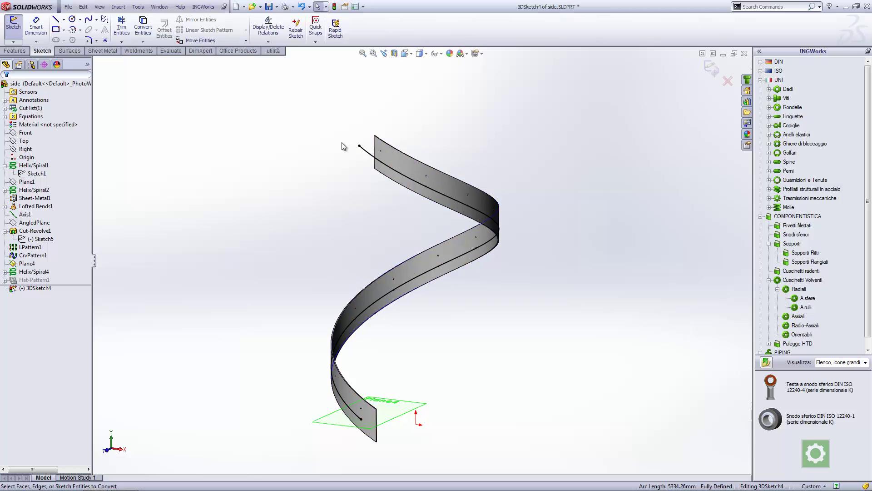
# Step: Drag the converted curve's top endpoint past the strip and close the Point panel
pyautogui.moveTo(361, 187); pyautogui.dragTo(373, 185, button='middle')
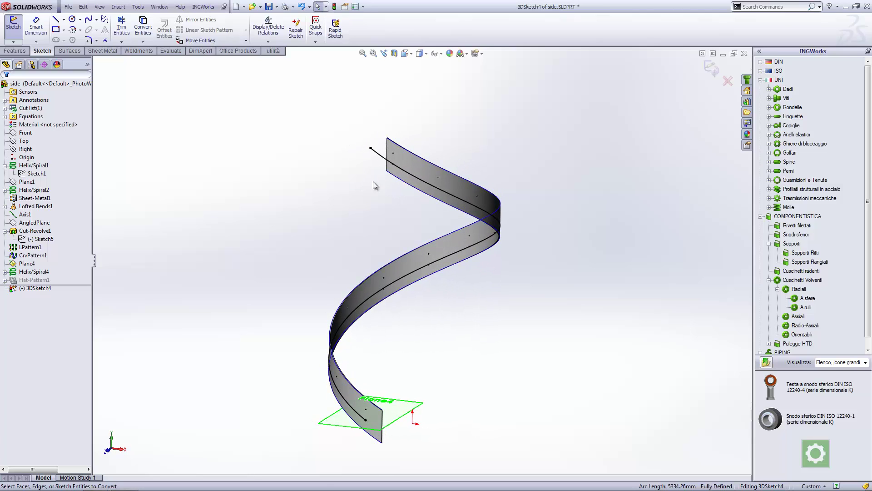
pyautogui.moveTo(371, 148)
pyautogui.mouseDown()
pyautogui.moveTo(420, 202)
pyautogui.moveTo(331, 143)
pyautogui.mouseUp()
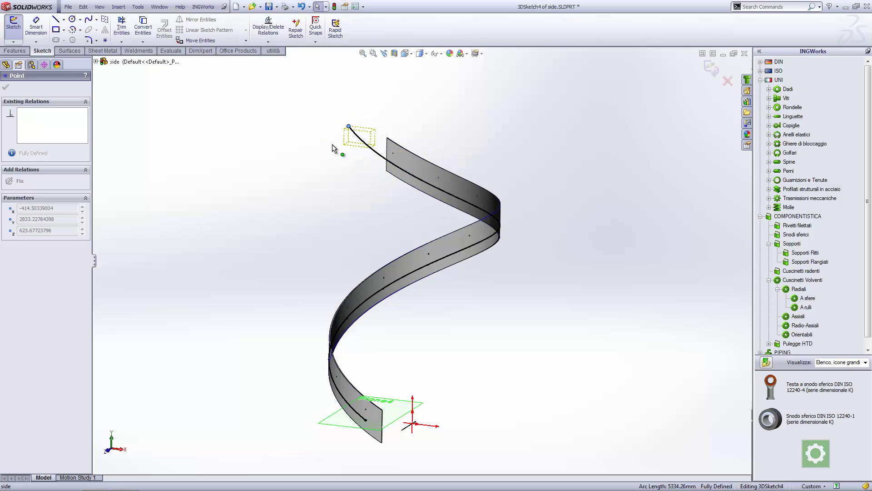
pyautogui.moveTo(322, 233)
pyautogui.mouseDown(button='middle')
pyautogui.moveTo(343, 233)
pyautogui.moveTo(335, 224)
pyautogui.mouseUp(button='middle')
pyautogui.press('Escape')
# Step: Draw a construction centerline from the curve's top endpoint down to the bottom of the strip
pyautogui.click(64, 20)
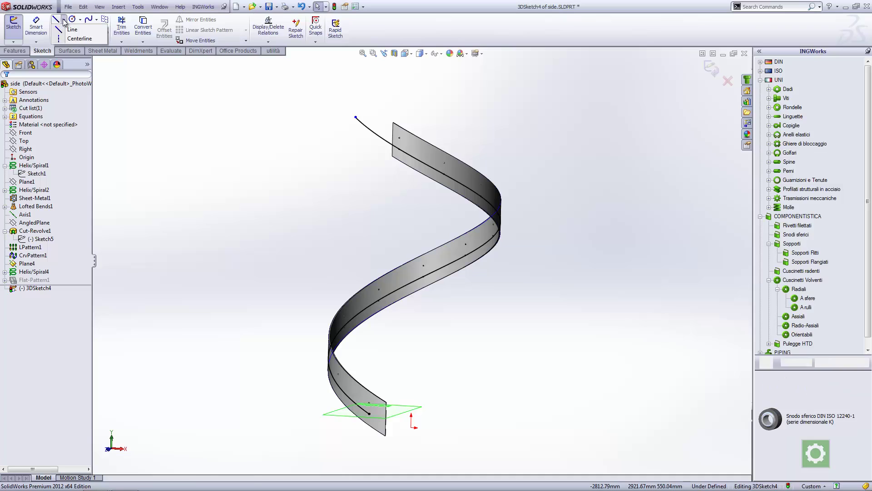
pyautogui.click(73, 40)
pyautogui.moveTo(356, 214); pyautogui.dragTo(321, 218, button='middle')
pyautogui.click(339, 125)
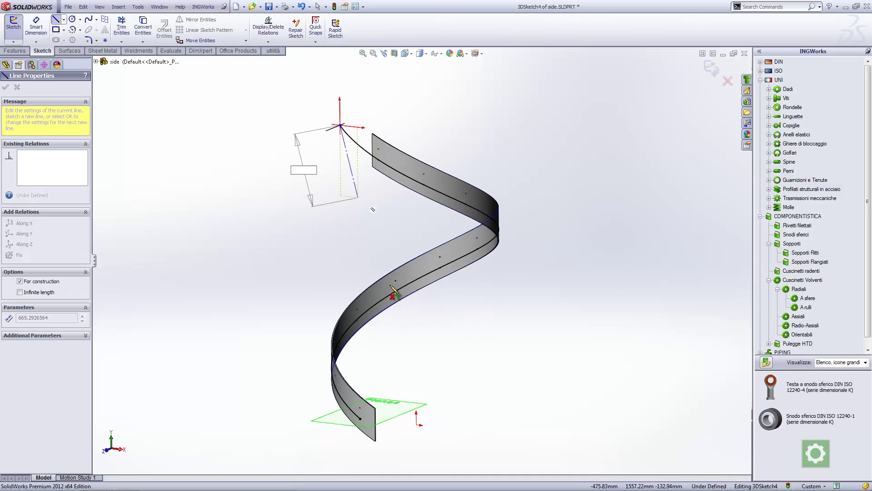
pyautogui.click(381, 406)
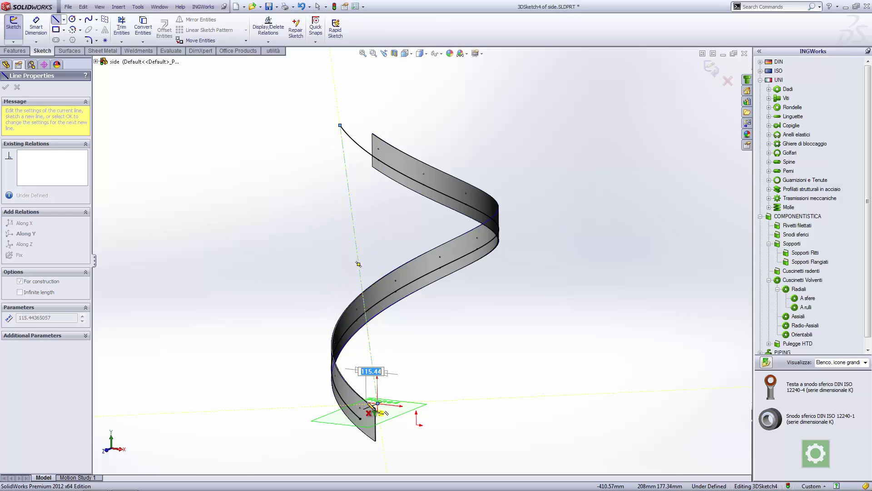
pyautogui.moveTo(381, 406); pyautogui.dragTo(354, 421, button='middle')
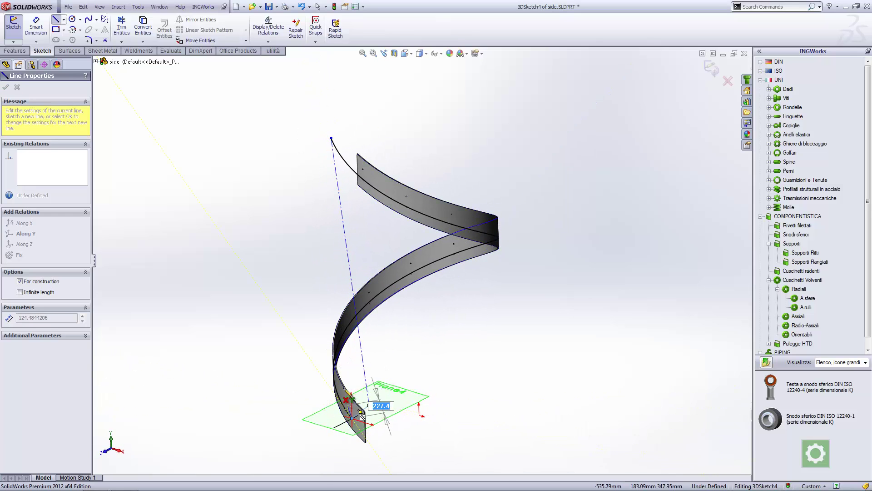
pyautogui.press('Escape')
# Step: Add an On Plane relation between the line's endpoint and Plane4
pyautogui.moveTo(355, 409)
pyautogui.mouseDown(button='middle')
pyautogui.moveTo(315, 324)
pyautogui.moveTo(382, 386)
pyautogui.mouseUp(button='middle')
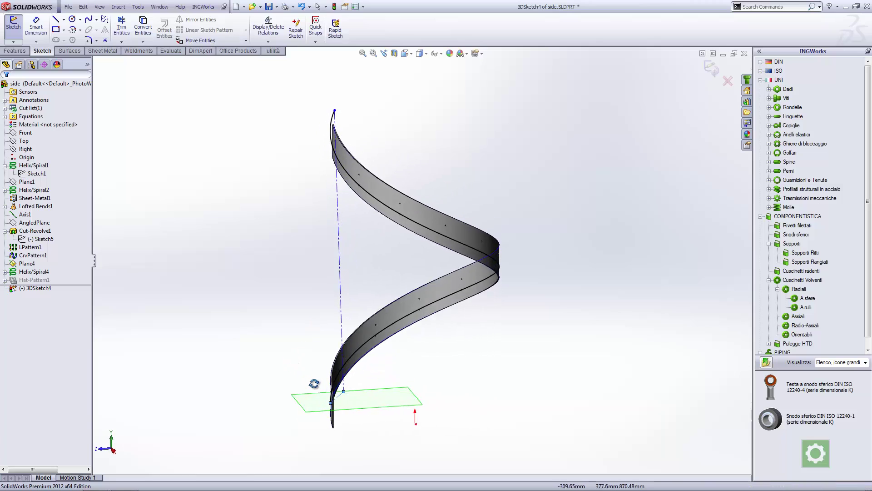
pyautogui.click(364, 389)
pyautogui.scroll(-3, 346, 377)
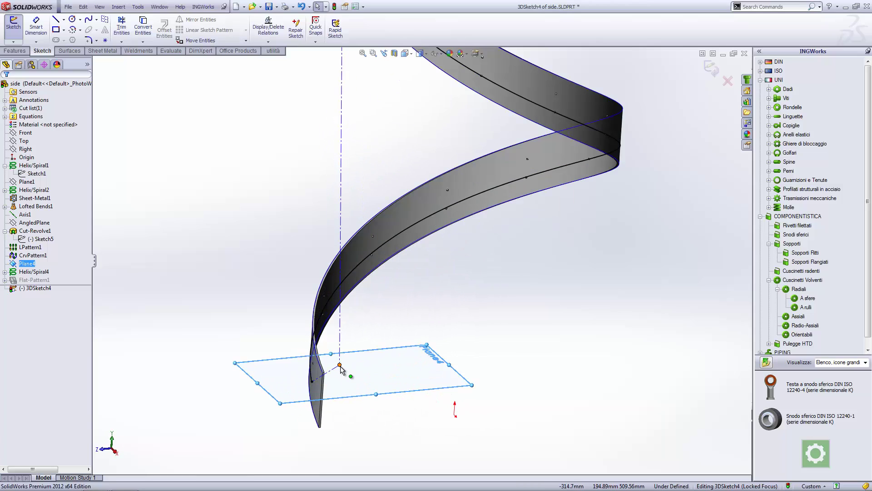
pyautogui.click(340, 364)
pyautogui.keyDown('ctrl'); pyautogui.click(347, 384); pyautogui.keyUp('ctrl')
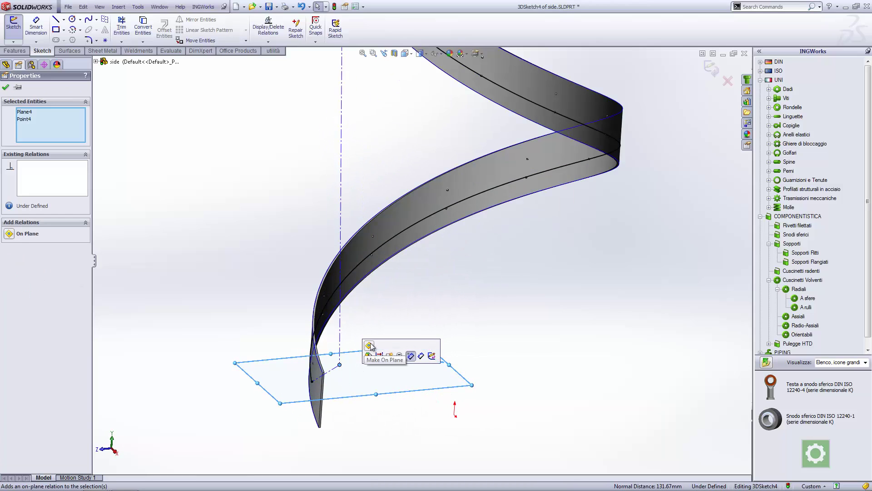
pyautogui.click(369, 345)
pyautogui.scroll(3, 382, 318)
# Step: Drag the vertical line's top endpoint onto the helix edge near the strip's upper end
pyautogui.click(393, 210)
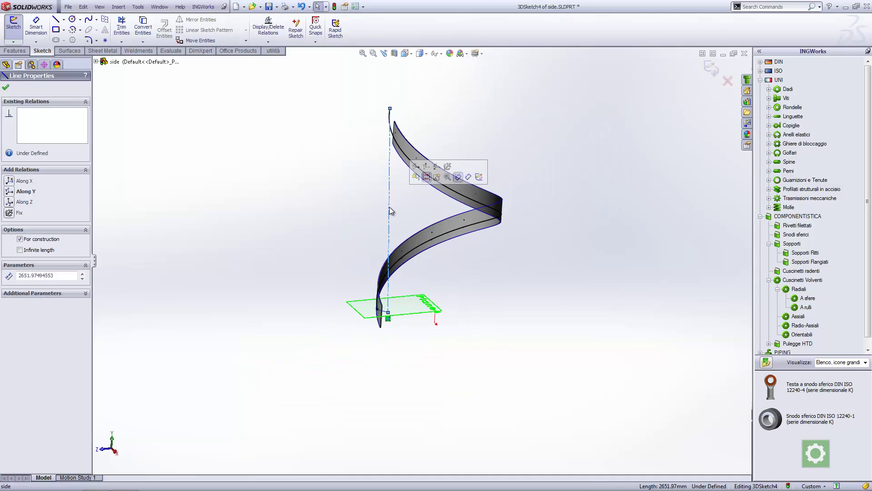
pyautogui.moveTo(398, 173)
pyautogui.mouseDown(button='middle')
pyautogui.moveTo(362, 267)
pyautogui.moveTo(457, 218)
pyautogui.moveTo(473, 279)
pyautogui.moveTo(468, 241)
pyautogui.moveTo(441, 263)
pyautogui.moveTo(404, 142)
pyautogui.mouseUp(button='middle')
pyautogui.scroll(-2, 465, 238)
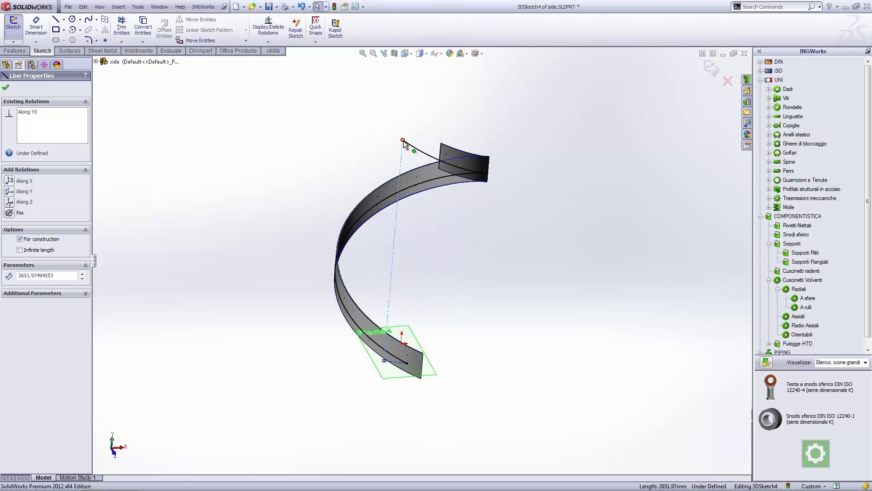
pyautogui.moveTo(403, 142)
pyautogui.mouseDown()
pyautogui.moveTo(455, 195)
pyautogui.moveTo(498, 185)
pyautogui.moveTo(489, 174)
pyautogui.mouseUp()
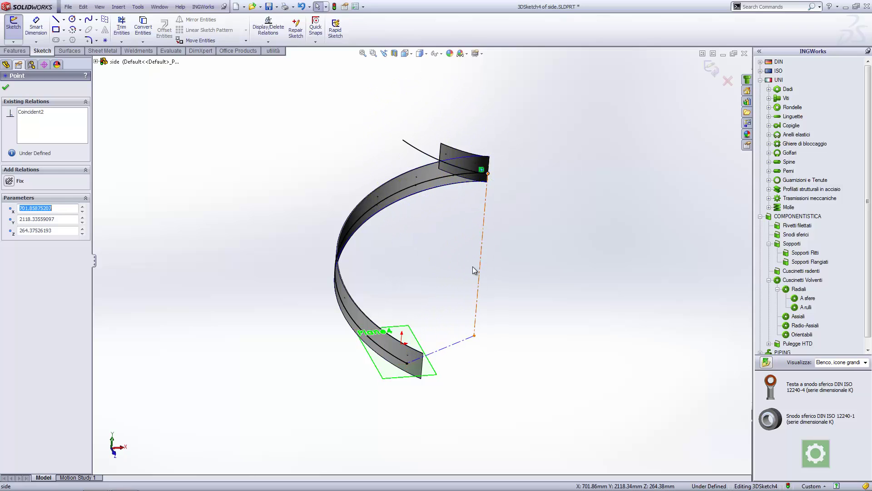
pyautogui.moveTo(474, 269)
pyautogui.mouseDown(button='middle')
pyautogui.moveTo(415, 234)
pyautogui.moveTo(448, 254)
pyautogui.moveTo(479, 180)
pyautogui.mouseUp(button='middle')
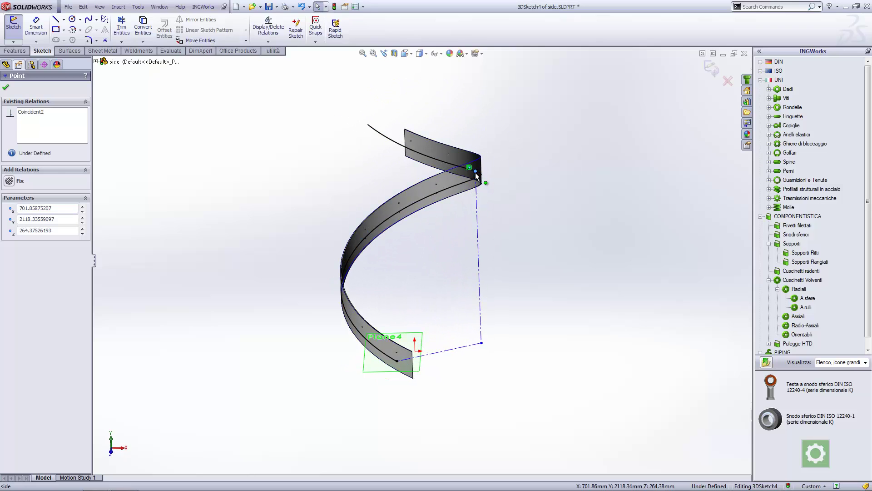
pyautogui.moveTo(478, 180); pyautogui.dragTo(427, 163)
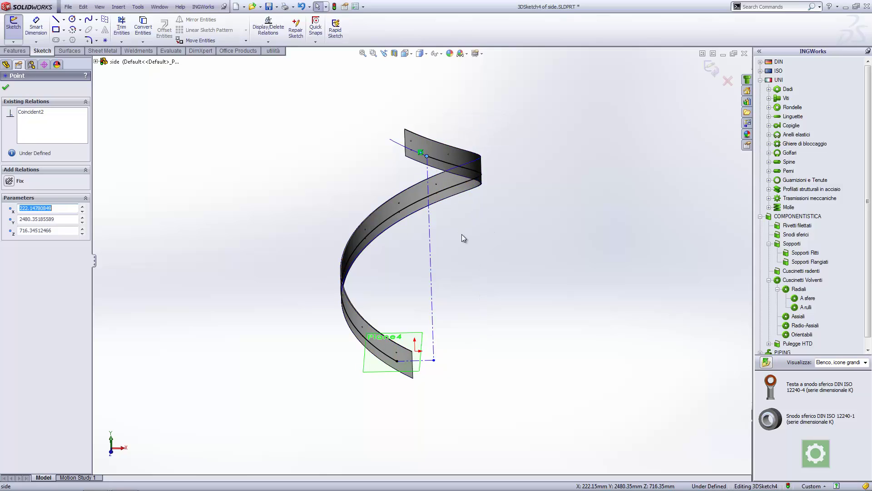
pyautogui.moveTo(462, 234)
pyautogui.mouseDown(button='middle')
pyautogui.moveTo(425, 237)
pyautogui.moveTo(370, 189)
pyautogui.mouseUp(button='middle')
# Step: Dimension the vertical construction line's height as 2400 mm
pyautogui.click(36, 26)
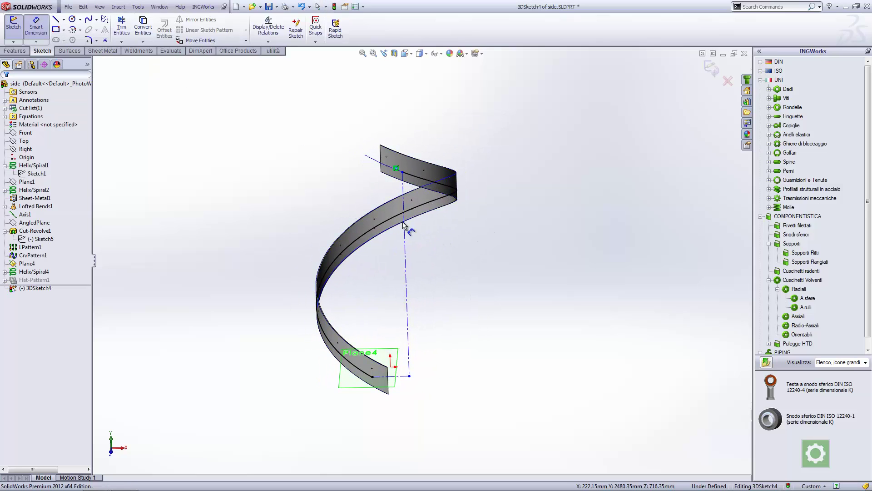
pyautogui.click(406, 257)
pyautogui.click(510, 275)
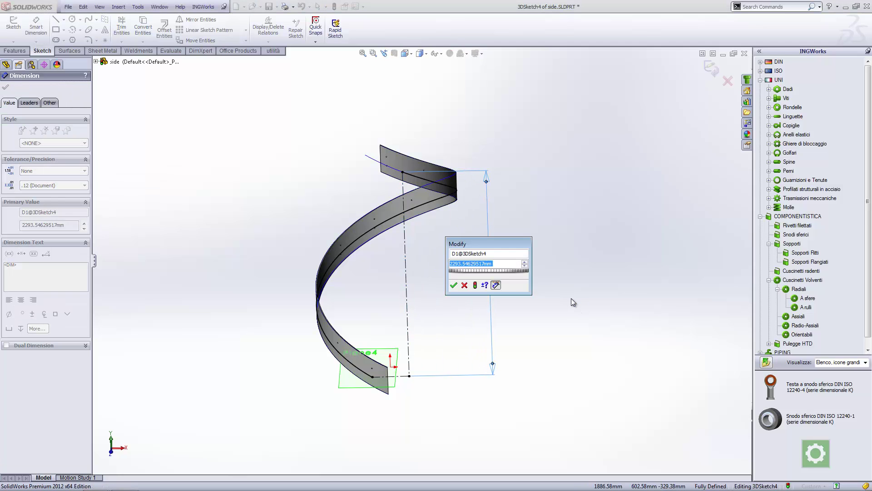
pyautogui.write('2400')
pyautogui.press('Return')
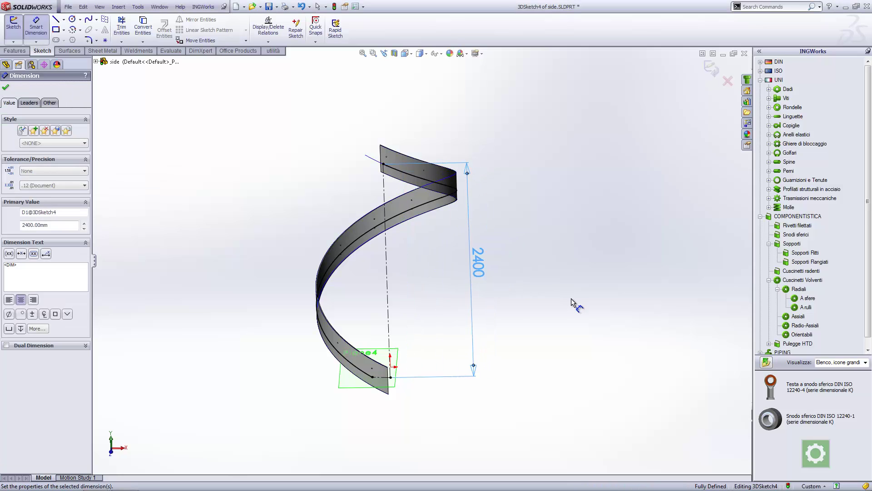
pyautogui.scroll(-2, 441, 186)
pyautogui.scroll(-5, 396, 181)
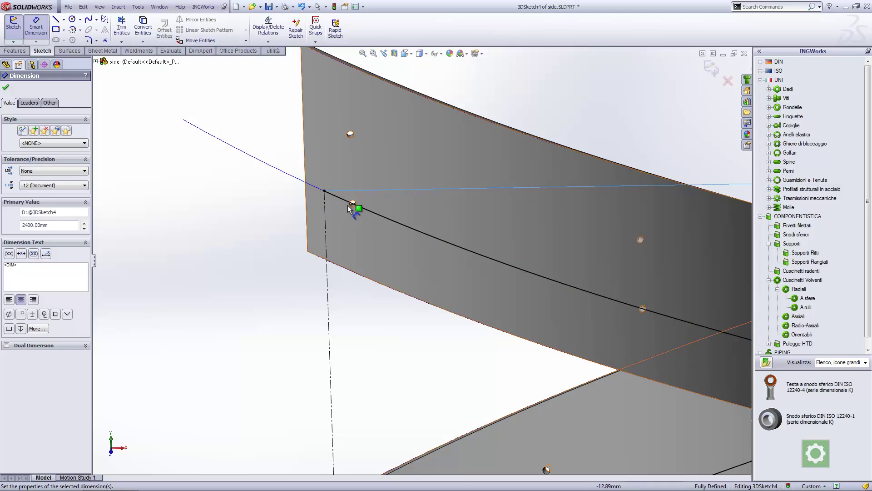
pyautogui.scroll(5, 345, 222)
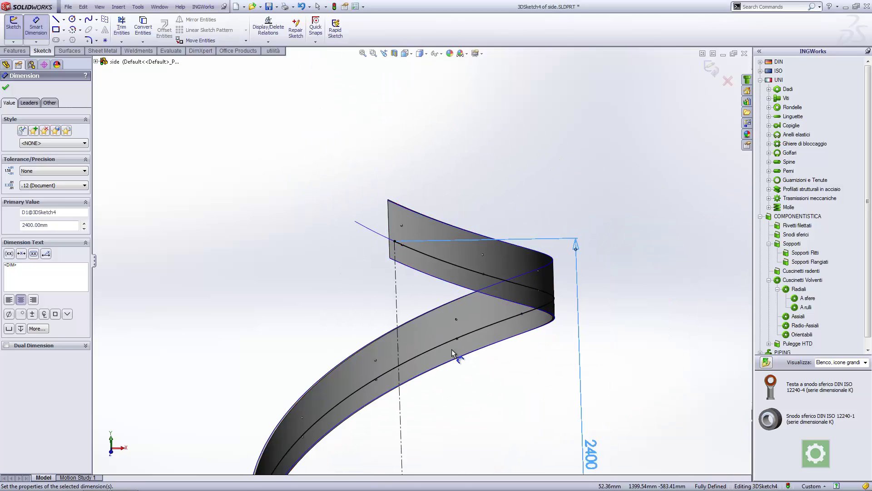
pyautogui.scroll(2, 451, 352)
pyautogui.scroll(-3, 472, 323)
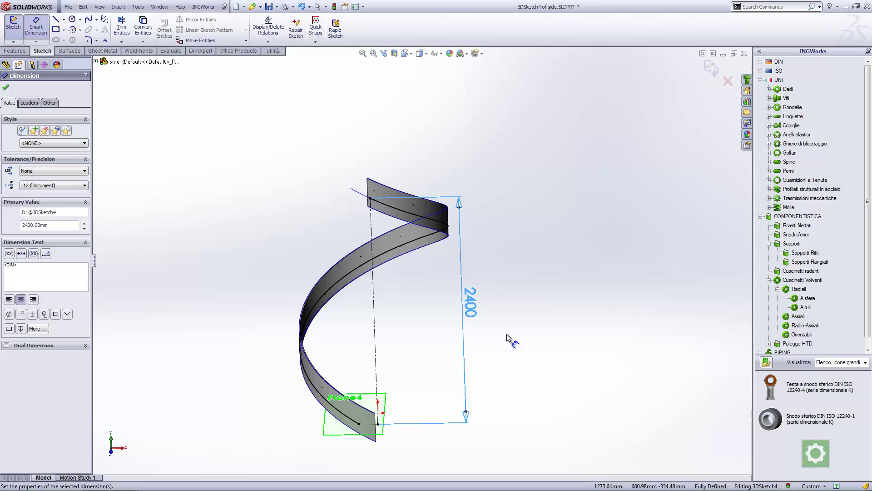
pyautogui.moveTo(409, 318); pyautogui.dragTo(409, 303, button='middle')
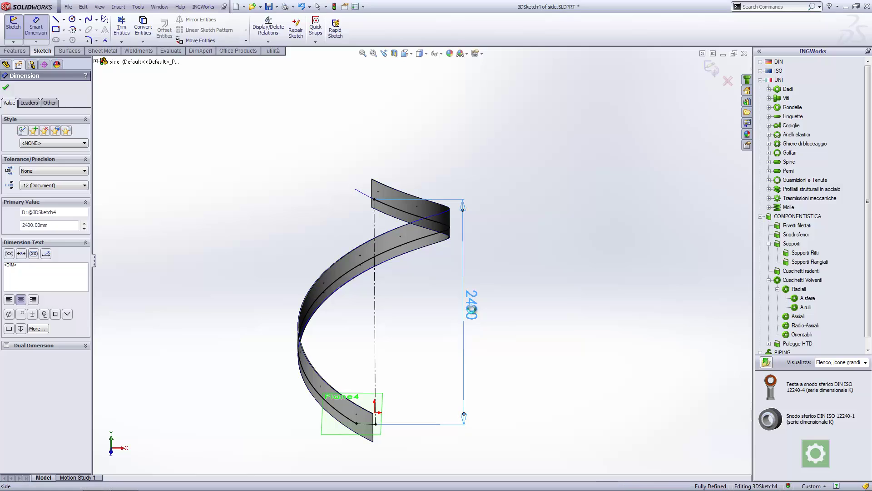
# Step: Change the height dimension to 2340 mm and exit the 3D sketch
pyautogui.doubleClick(470, 302)
pyautogui.moveTo(469, 289); pyautogui.dragTo(581, 225)
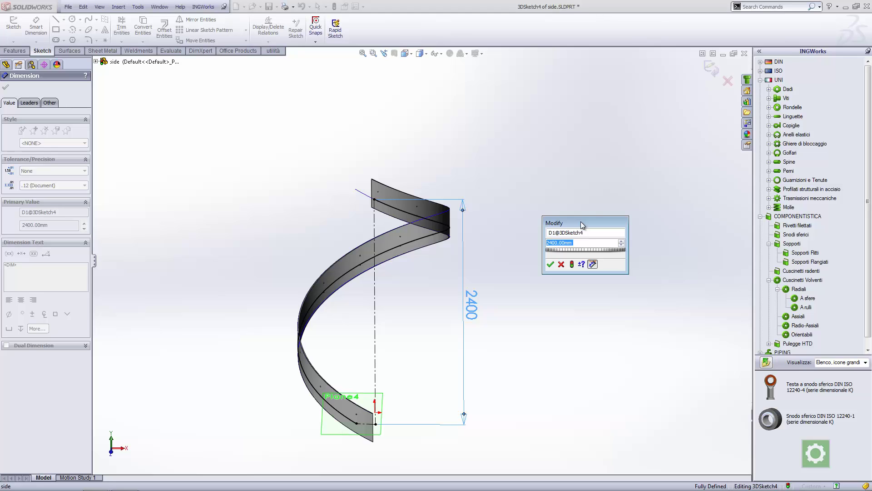
pyautogui.write('2340')
pyautogui.press('Return')
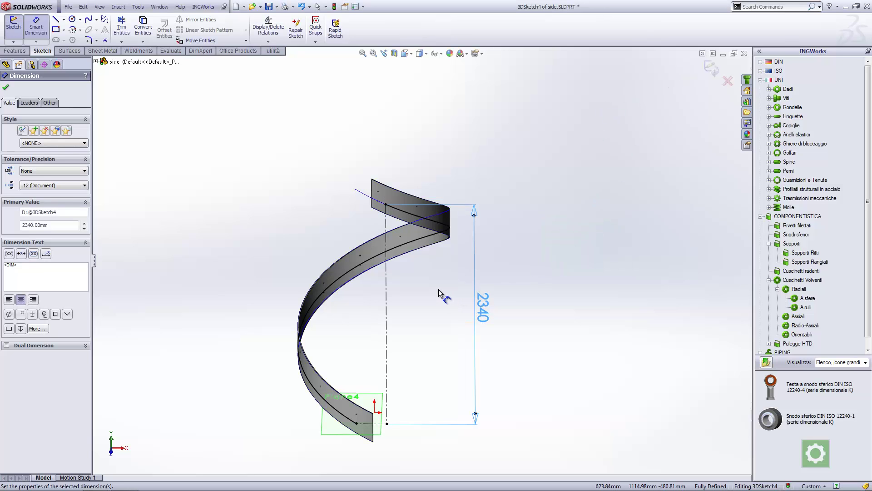
pyautogui.press('Escape')
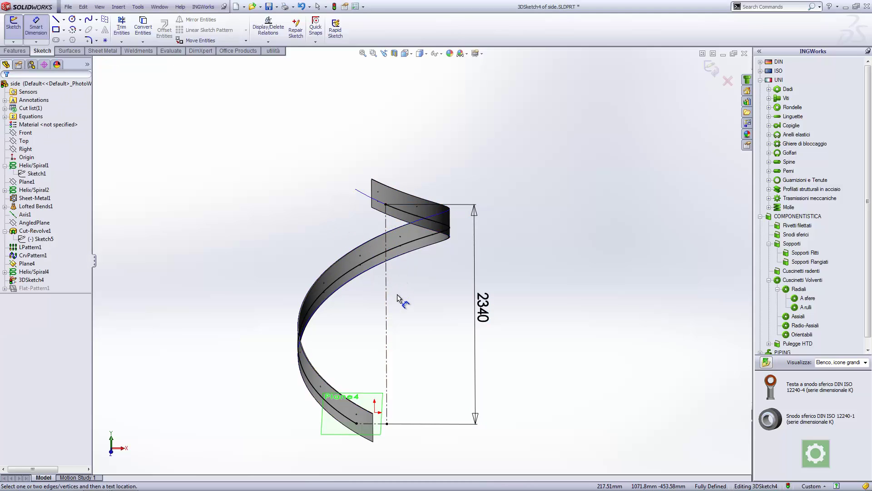
pyautogui.keyDown('ctrl'); pyautogui.moveTo(362, 313); pyautogui.dragTo(363, 304, button='middle'); pyautogui.keyUp('ctrl')
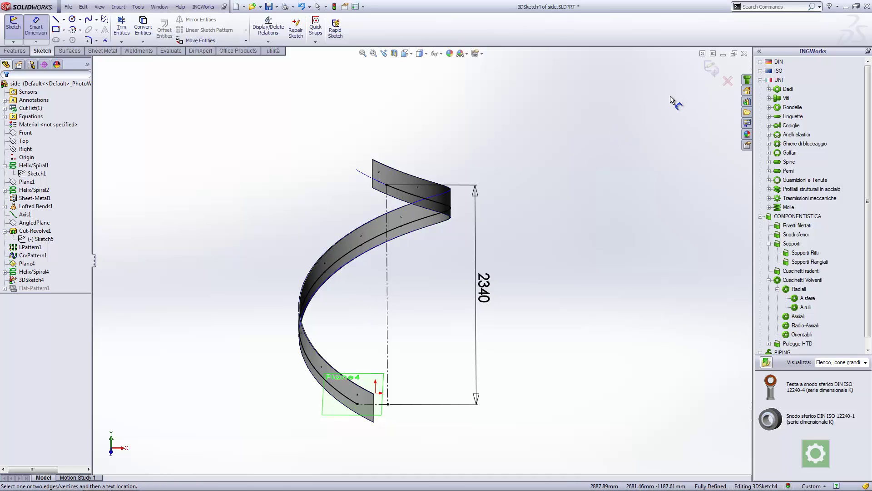
pyautogui.click(710, 70)
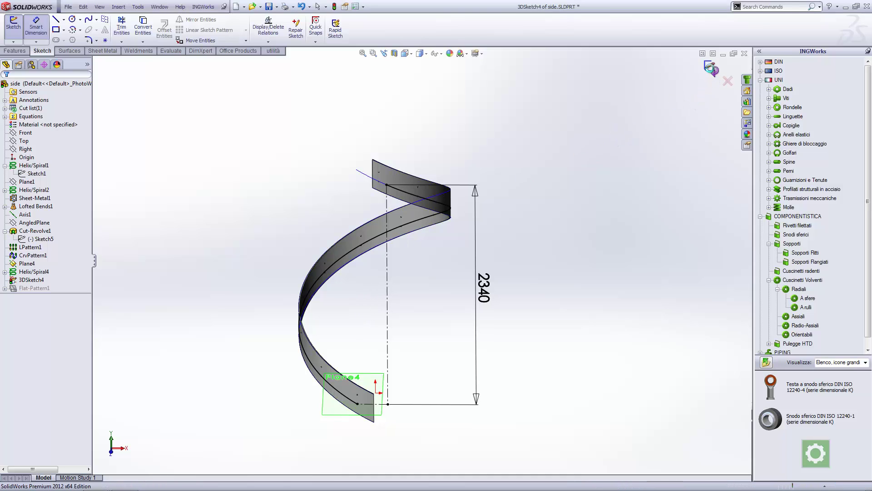
# Step: Suppress CrvPattern1 and open the pattern types dropdown on the Features tab
pyautogui.click(492, 268)
pyautogui.moveTo(264, 231); pyautogui.dragTo(243, 242, button='middle')
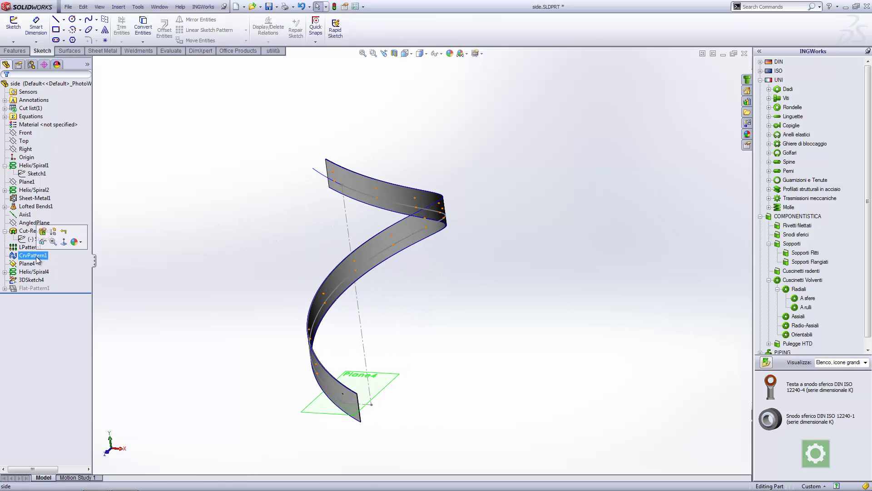
pyautogui.click(58, 236)
pyautogui.click(27, 263)
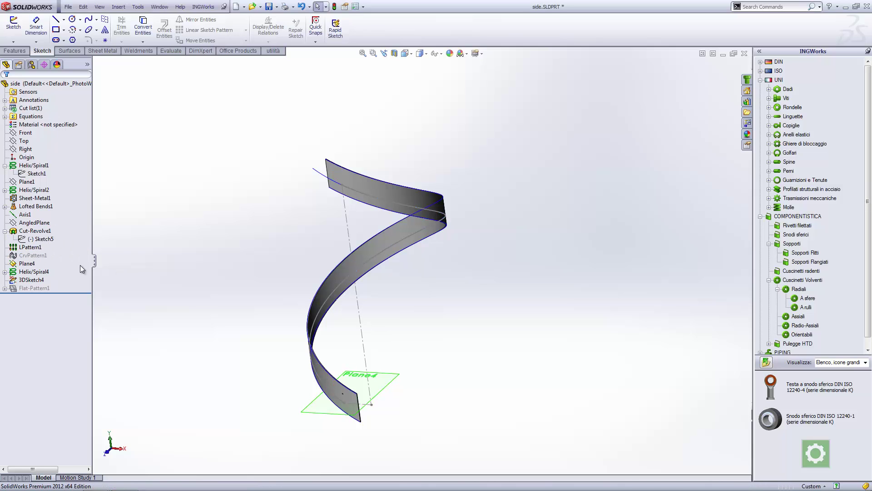
pyautogui.moveTo(182, 302)
pyautogui.mouseDown(button='middle')
pyautogui.moveTo(193, 285)
pyautogui.moveTo(233, 267)
pyautogui.mouseUp(button='middle')
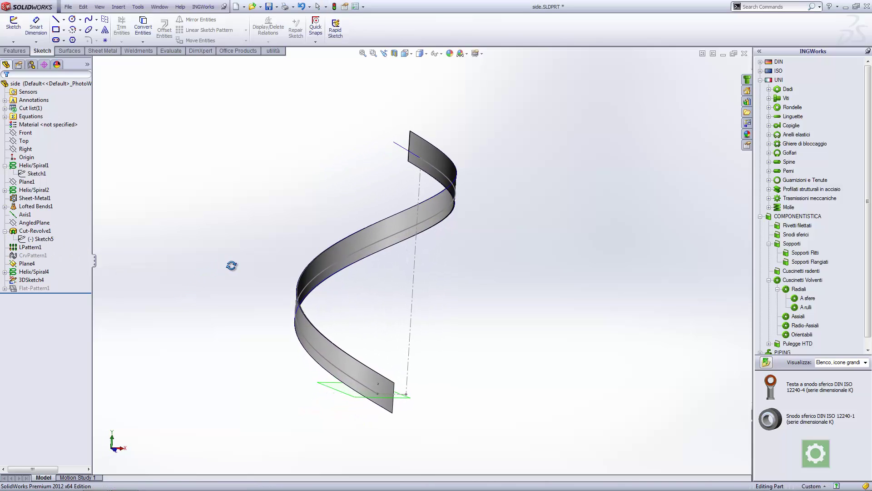
pyautogui.click(27, 247)
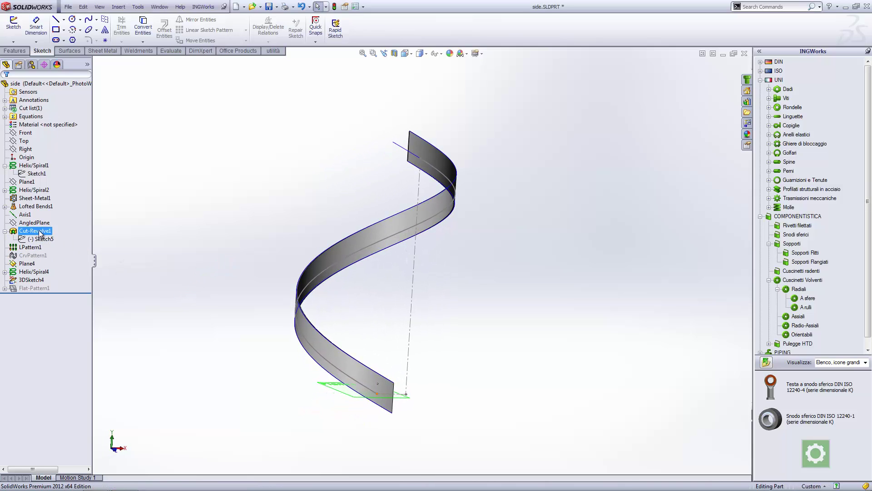
pyautogui.click(25, 255)
pyautogui.click(14, 51)
pyautogui.click(260, 42)
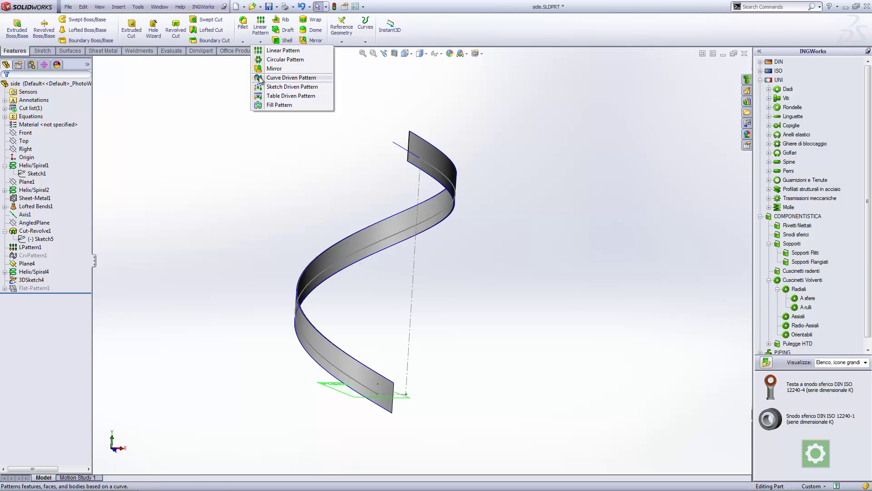
# Step: Start a curve-driven pattern along the 3DSketch4 spline, using the lower strip face as normal reference
pyautogui.click(291, 78)
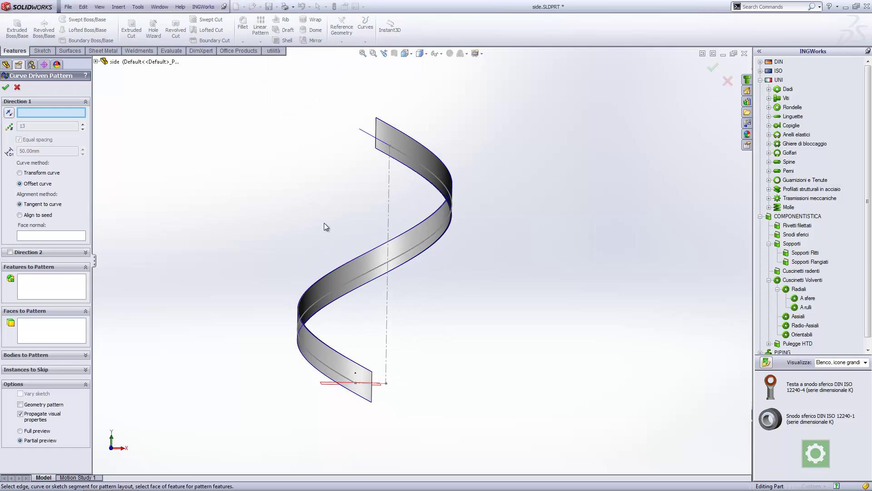
pyautogui.click(396, 151)
pyautogui.moveTo(423, 263)
pyautogui.mouseDown(button='middle')
pyautogui.moveTo(385, 257)
pyautogui.moveTo(417, 255)
pyautogui.mouseUp(button='middle')
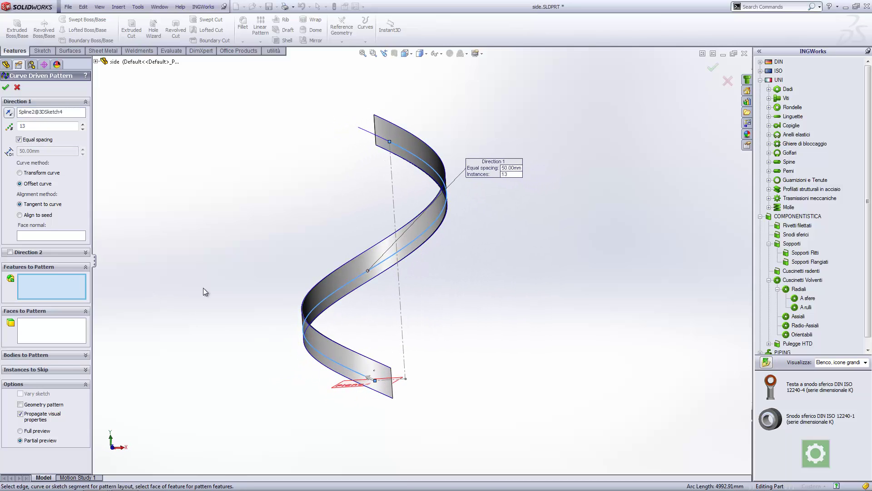
pyautogui.click(46, 235)
pyautogui.scroll(-3, 359, 345)
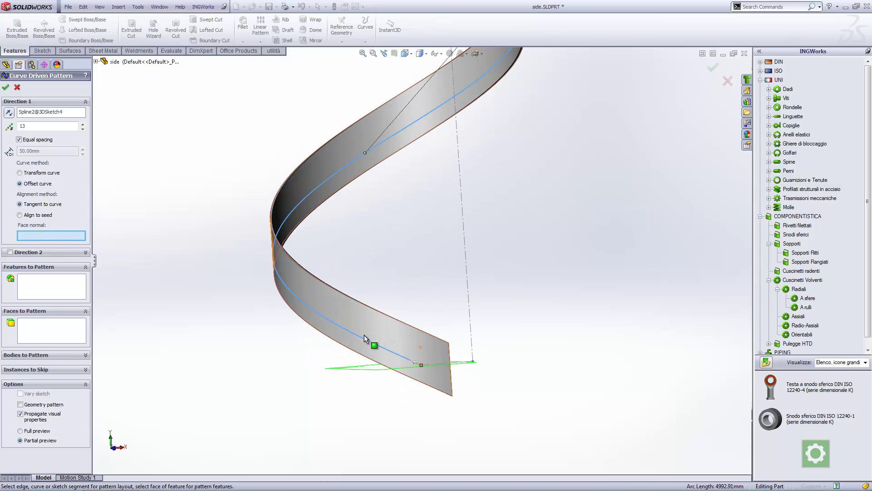
pyautogui.click(363, 323)
pyautogui.moveTo(355, 323)
pyautogui.mouseDown(button='middle')
pyautogui.moveTo(371, 273)
pyautogui.moveTo(368, 288)
pyautogui.mouseUp(button='middle')
# Step: Select LPattern1 as the feature to pattern and inspect the preview along the strip
pyautogui.click(72, 290)
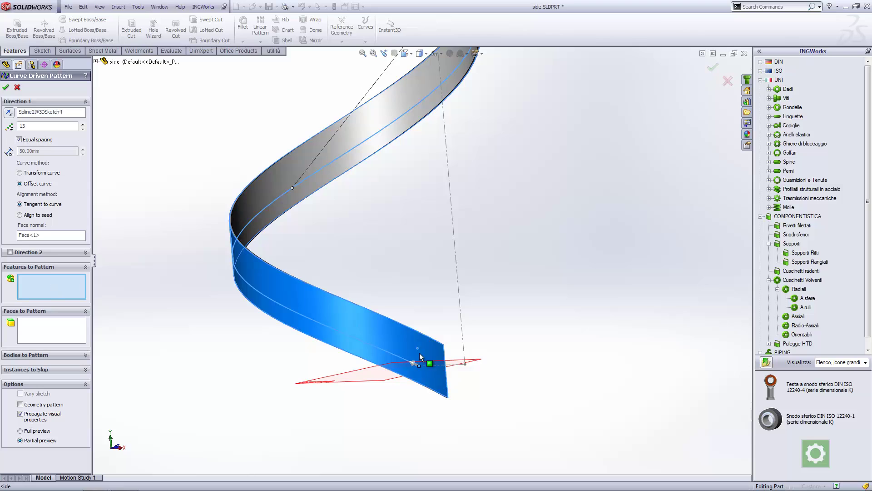
pyautogui.scroll(-3, 419, 353)
pyautogui.scroll(-3, 429, 323)
pyautogui.scroll(-2, 425, 284)
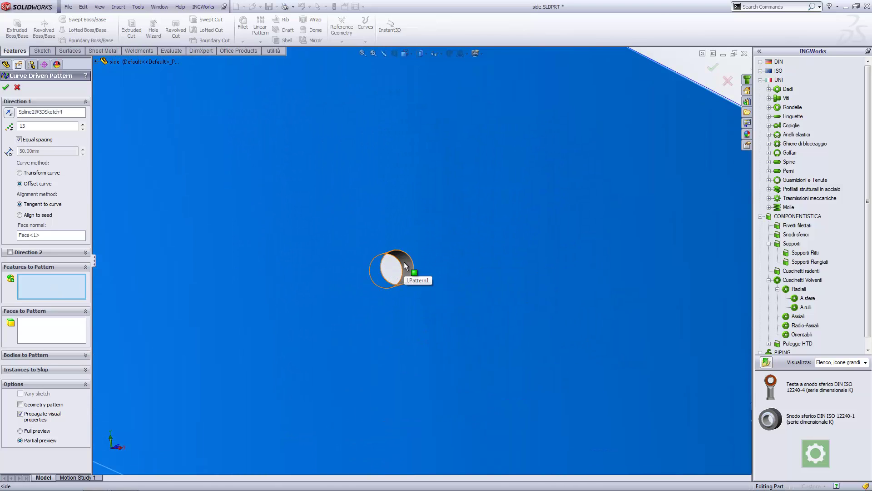
pyautogui.click(404, 272)
pyautogui.scroll(2, 403, 279)
pyautogui.scroll(2, 403, 279)
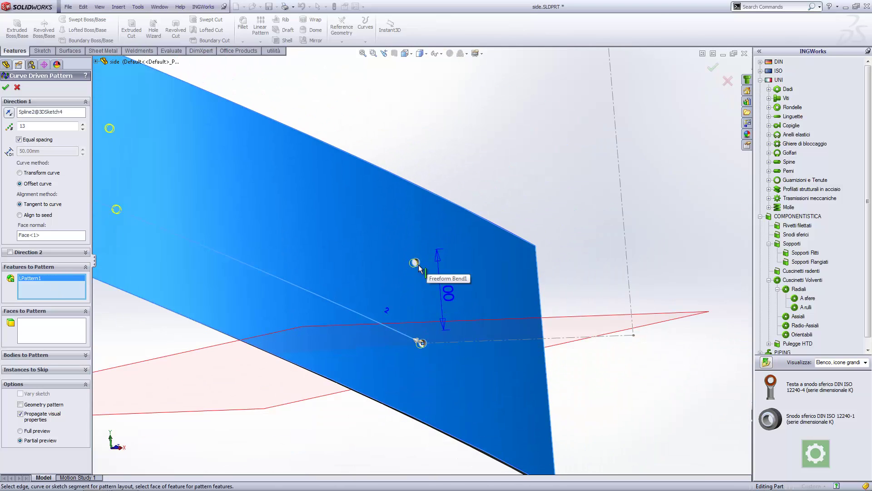
pyautogui.scroll(2, 400, 257)
pyautogui.moveTo(388, 241); pyautogui.dragTo(396, 202, button='middle')
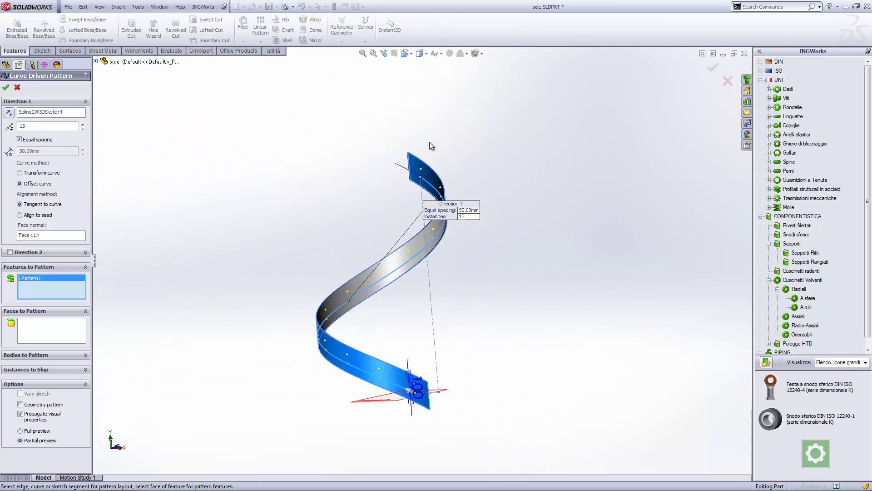
pyautogui.scroll(-2, 409, 219)
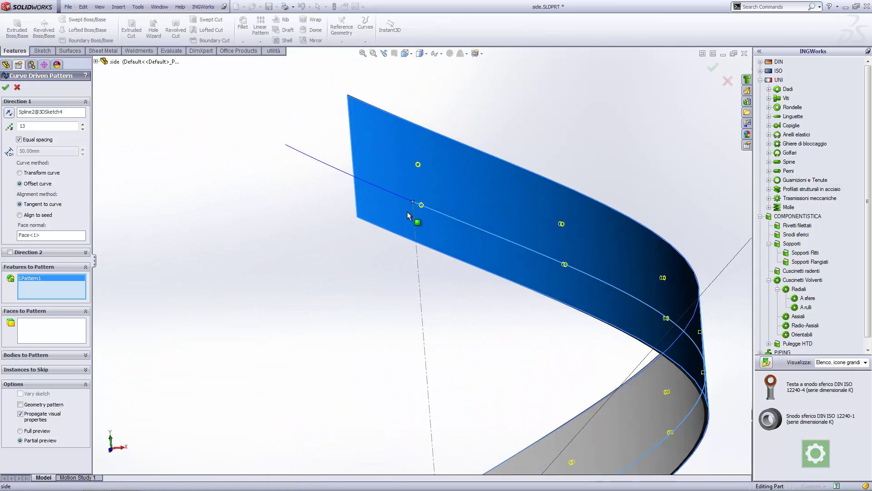
pyautogui.scroll(-3, 423, 224)
pyautogui.scroll(-3, 418, 226)
pyautogui.moveTo(407, 225); pyautogui.dragTo(418, 226, button='middle')
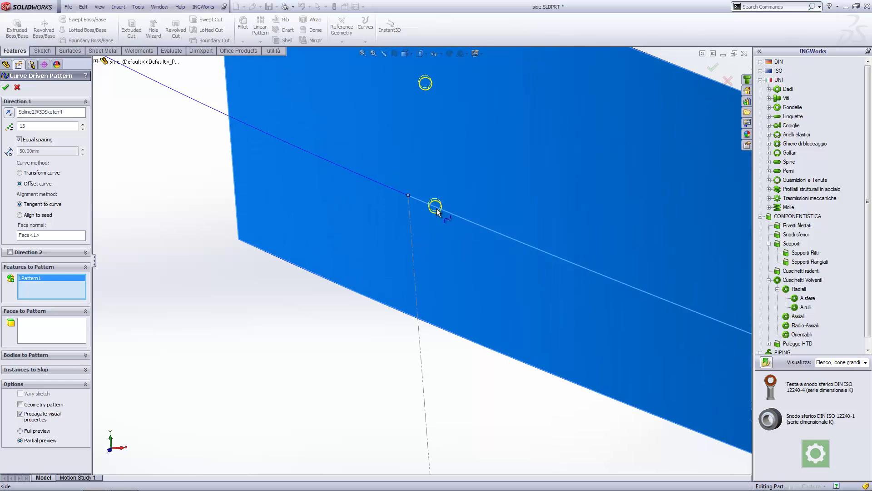
pyautogui.scroll(3, 527, 327)
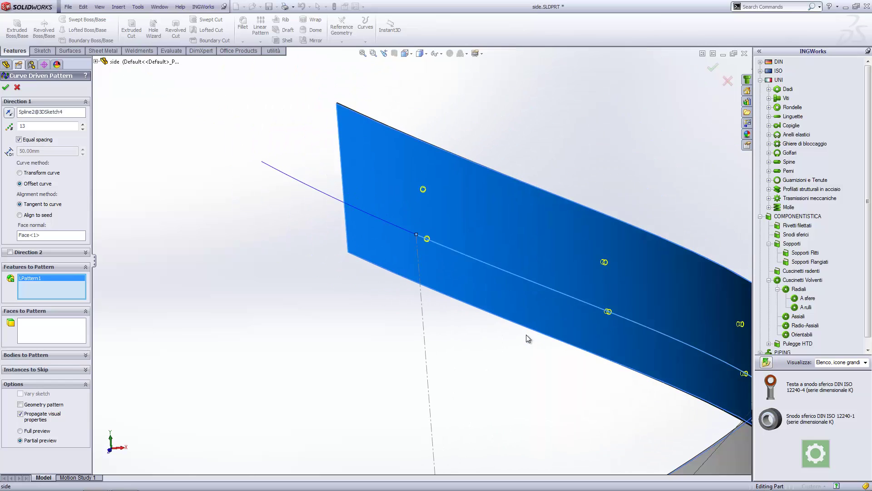
pyautogui.scroll(3, 522, 335)
pyautogui.moveTo(488, 348)
pyautogui.mouseDown(button='middle')
pyautogui.moveTo(399, 381)
pyautogui.moveTo(400, 272)
pyautogui.moveTo(404, 291)
pyautogui.mouseUp(button='middle')
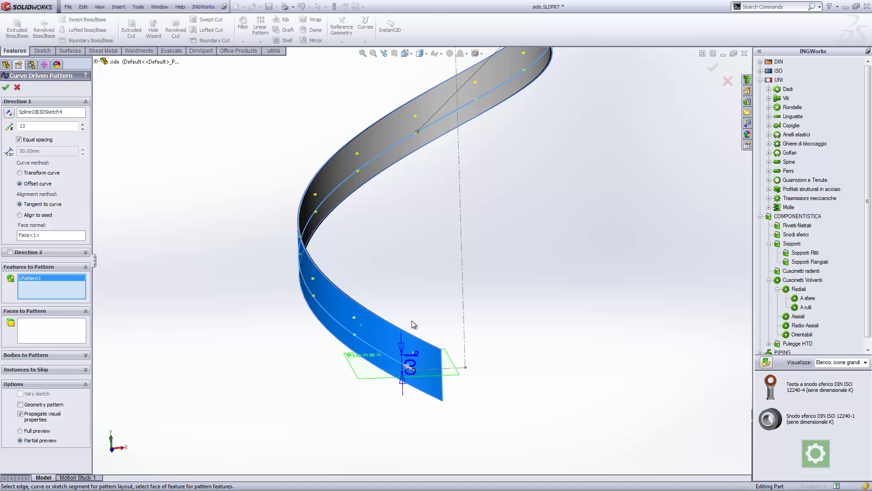
pyautogui.scroll(-2, 426, 356)
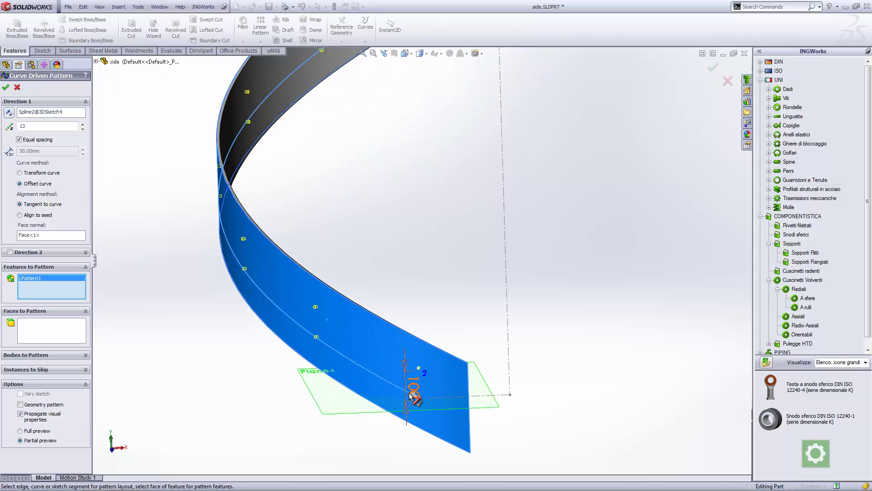
pyautogui.scroll(-2, 415, 396)
pyautogui.scroll(-3, 423, 382)
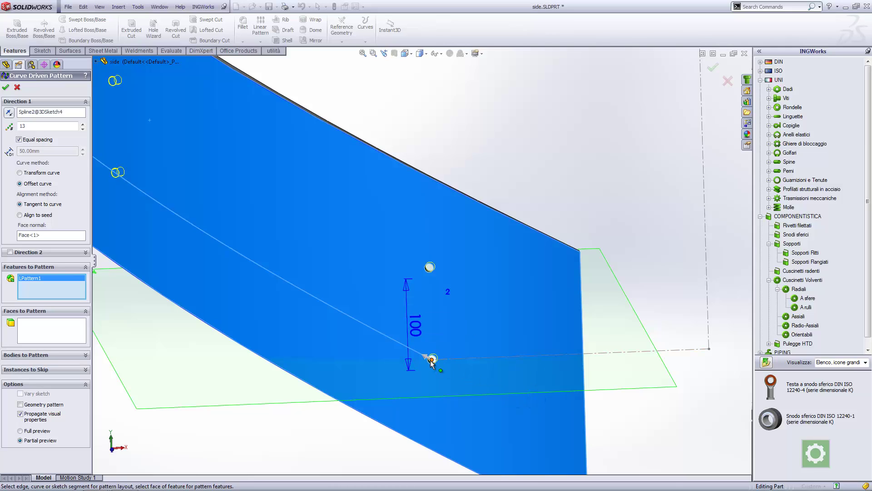
# Step: Replace LPattern1 with Cut-Revolve1, set 14 instances, and confirm the pattern
pyautogui.rightClick(62, 285)
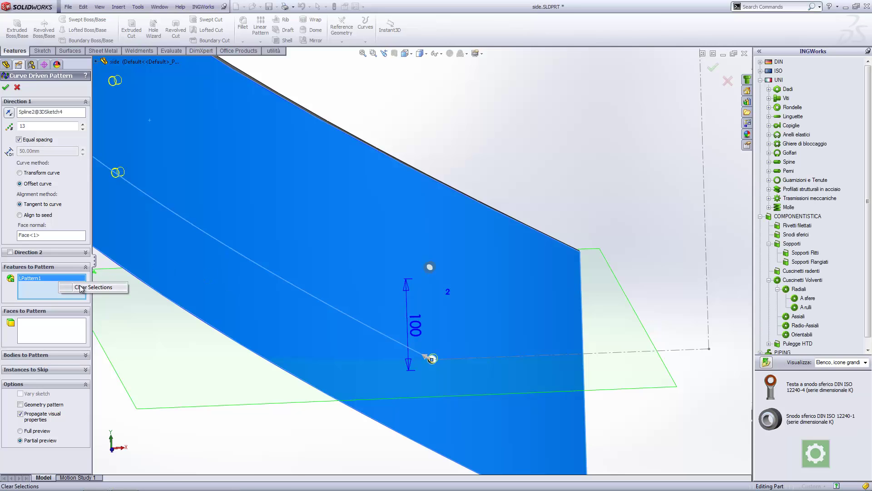
pyautogui.click(84, 288)
pyautogui.scroll(-1, 415, 351)
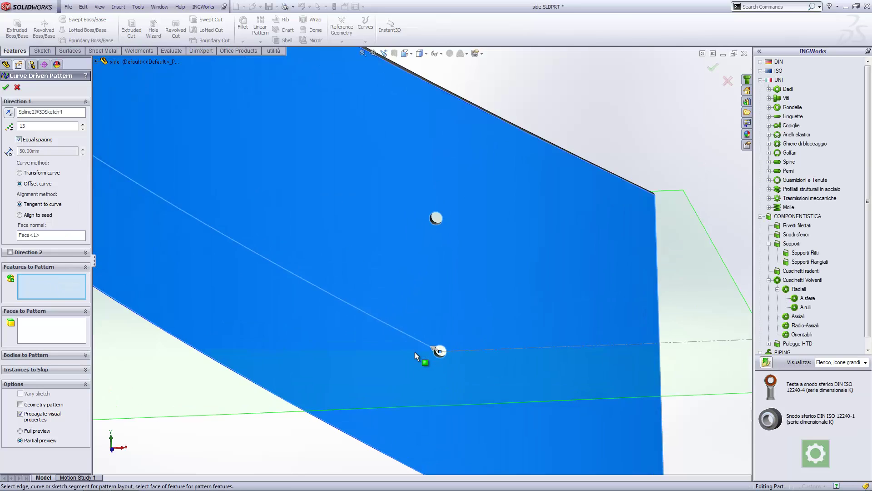
pyautogui.scroll(-4, 461, 336)
pyautogui.scroll(-2, 436, 318)
pyautogui.click(431, 303)
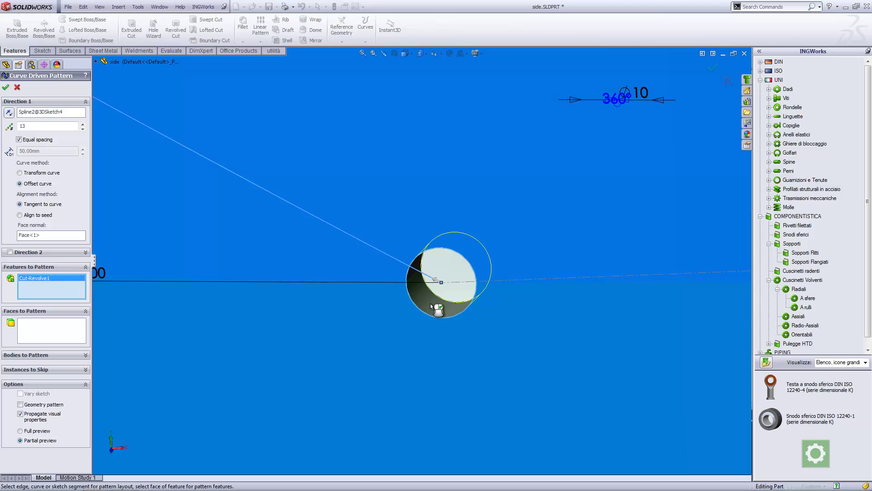
pyautogui.scroll(1, 428, 314)
pyautogui.scroll(3, 361, 206)
pyautogui.scroll(2, 361, 206)
pyautogui.scroll(2, 362, 206)
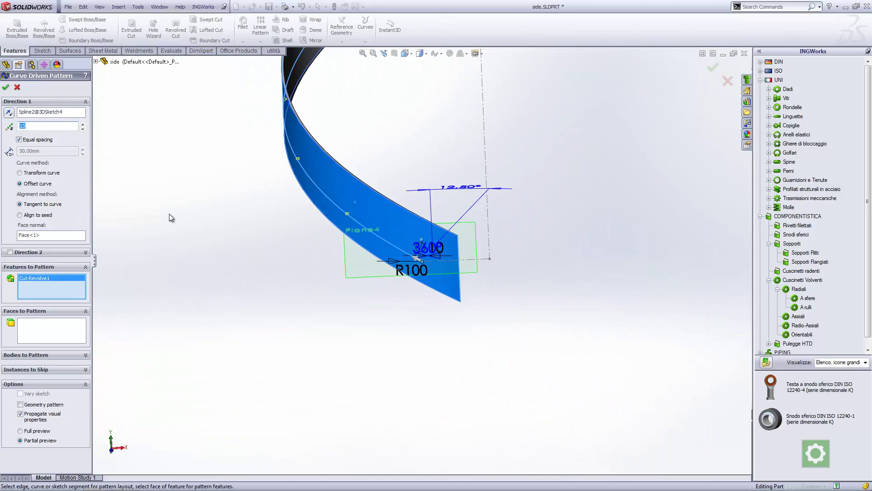
pyautogui.write('14')
pyautogui.click(6, 88)
pyautogui.scroll(-2, 424, 234)
# Step: Suppress LPattern1 in the feature tree
pyautogui.scroll(-4, 331, 254)
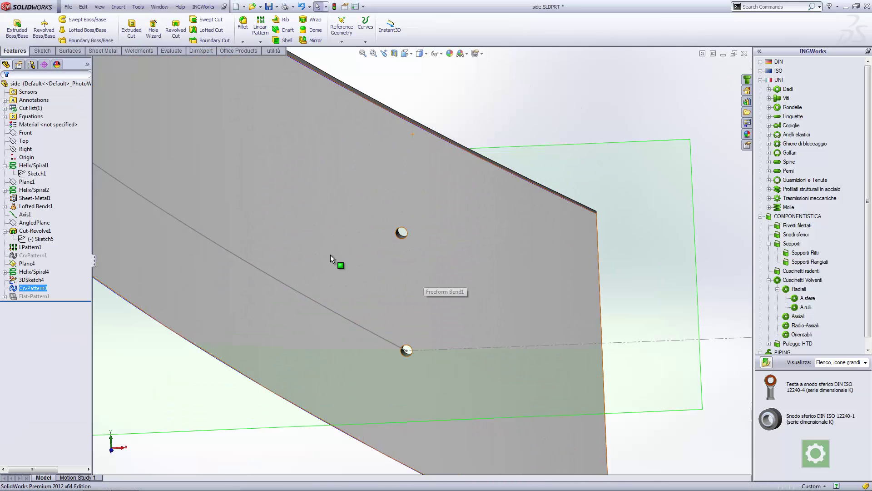
pyautogui.press('Up')
pyautogui.press('Up')
pyautogui.press('Up')
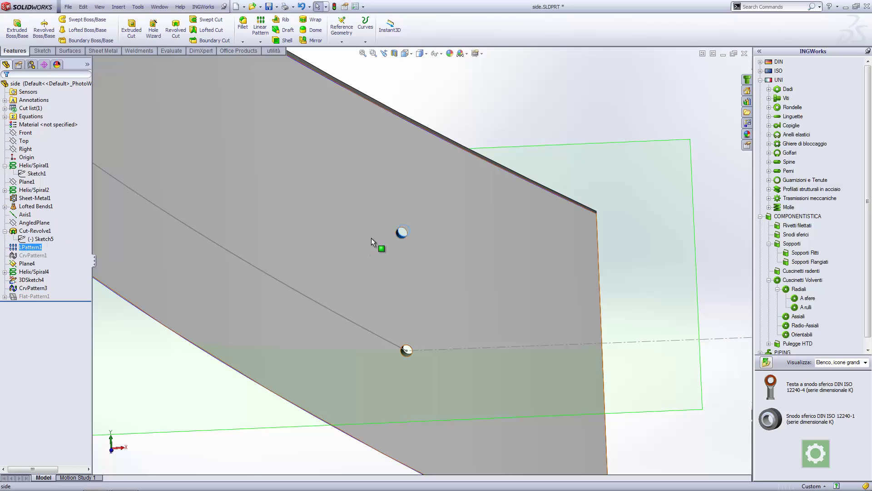
pyautogui.rightClick(38, 248)
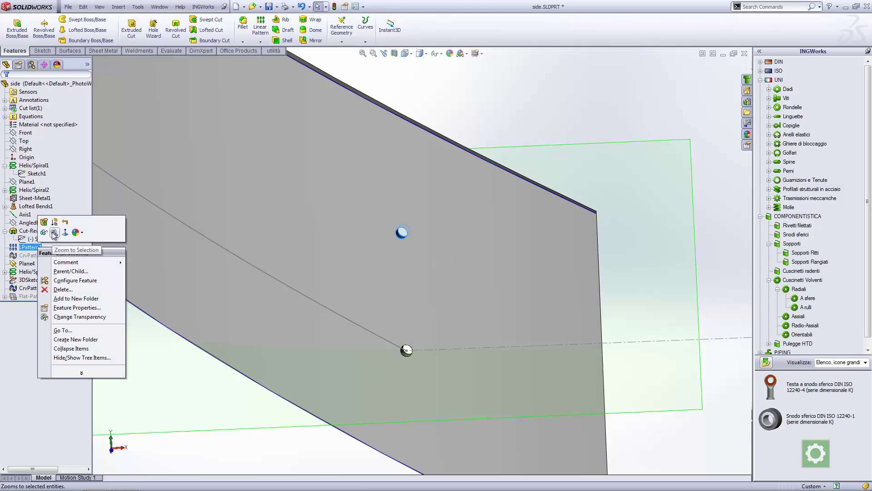
pyautogui.click(65, 222)
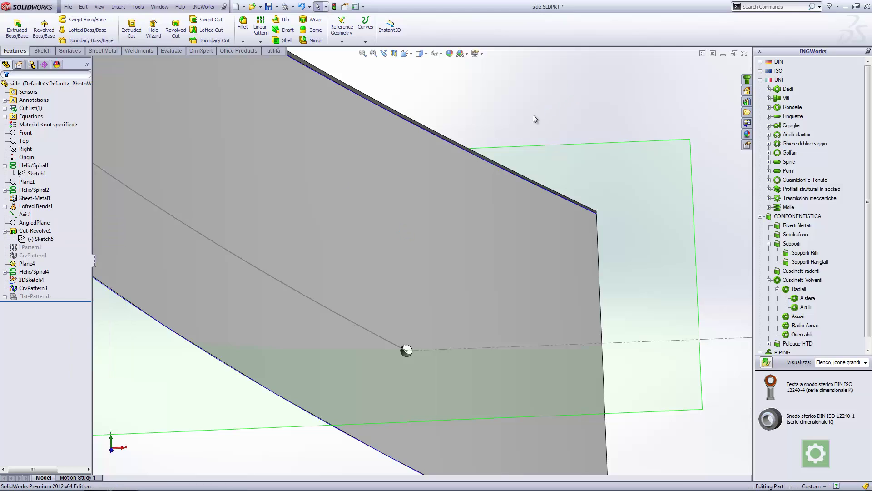
# Step: Start a linear pattern directed along the stringer's vertical end edge
pyautogui.click(261, 30)
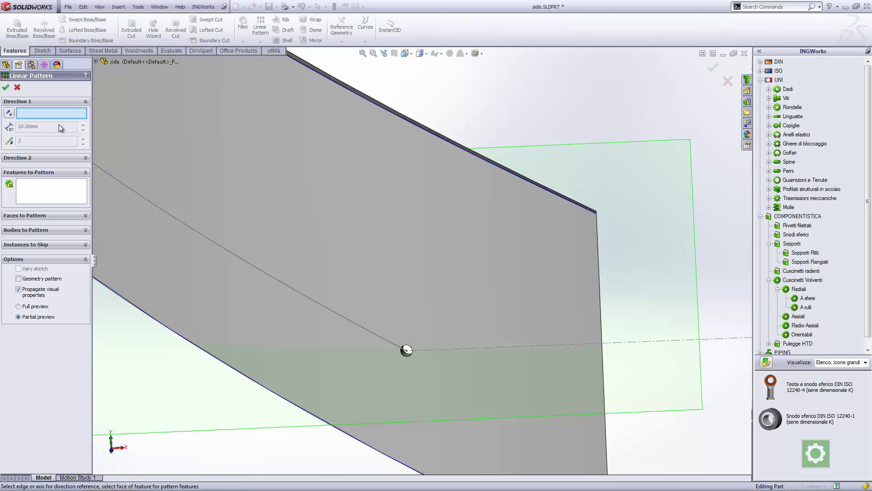
pyautogui.click(599, 296)
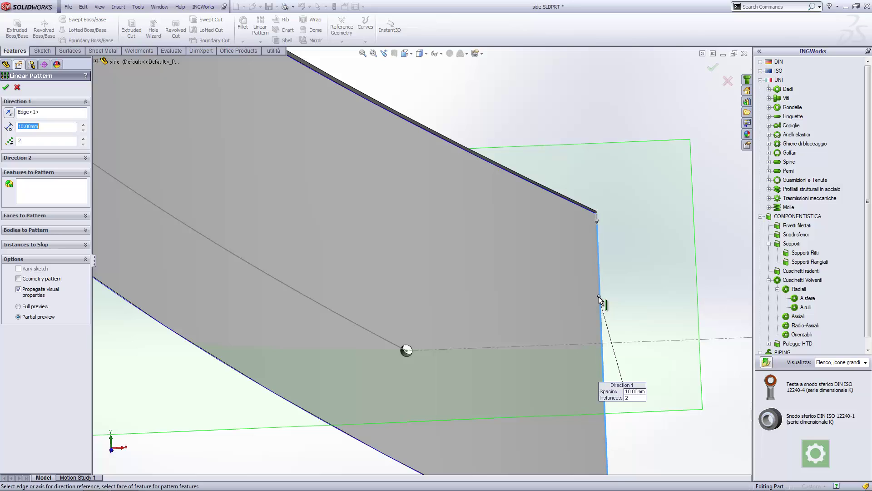
pyautogui.click(61, 187)
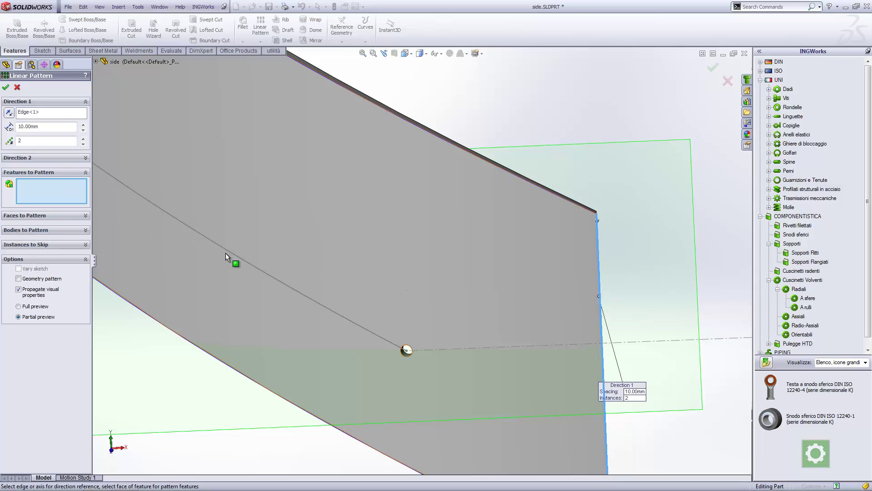
pyautogui.scroll(-2, 409, 350)
pyautogui.scroll(-3, 414, 352)
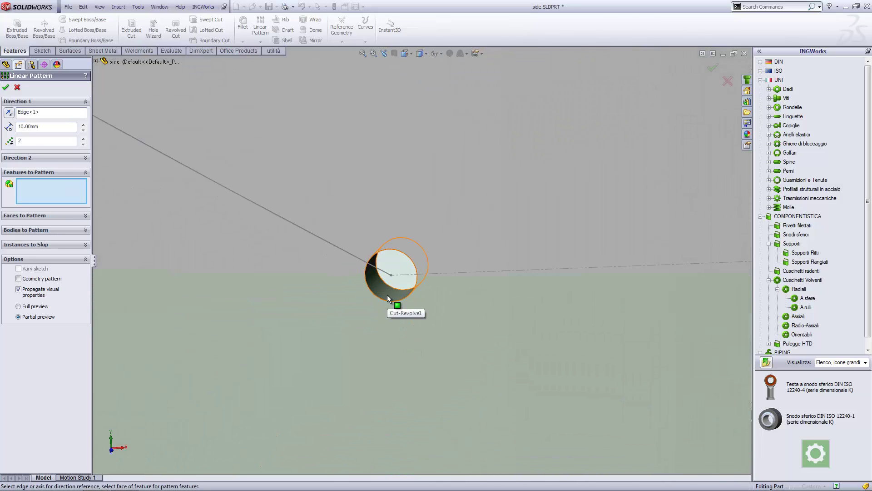
pyautogui.scroll(5, 387, 295)
pyautogui.scroll(-5, 233, 145)
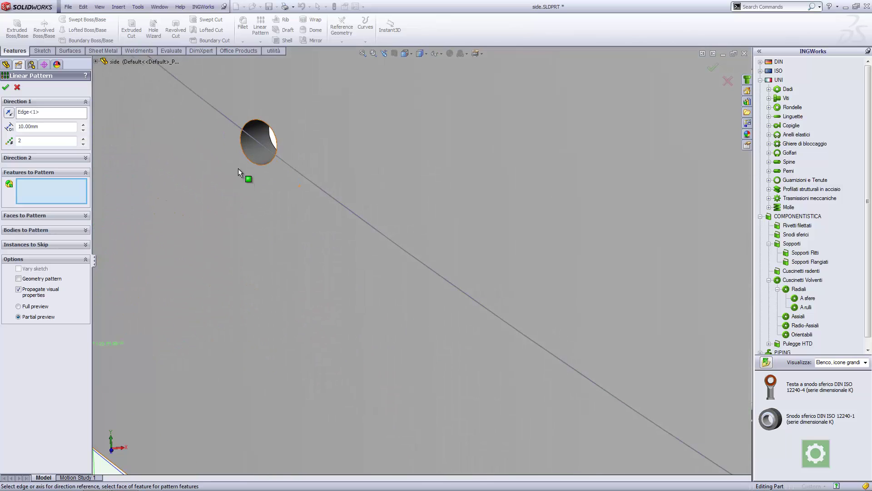
# Step: Pattern the CrvPattern3 holes in the flipped direction at 100 mm spacing, creating LPattern2
pyautogui.click(255, 151)
pyautogui.scroll(2, 291, 191)
pyautogui.scroll(3, 321, 231)
pyautogui.scroll(3, 408, 262)
pyautogui.scroll(-3, 663, 268)
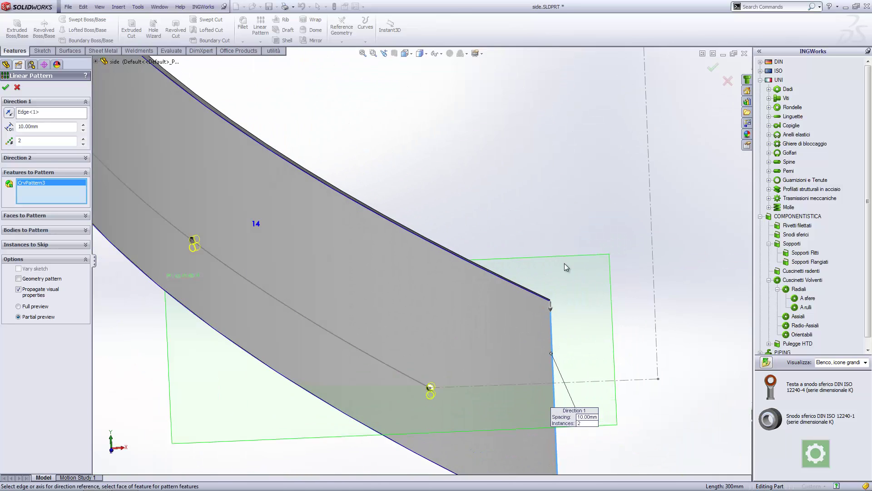
pyautogui.click(9, 112)
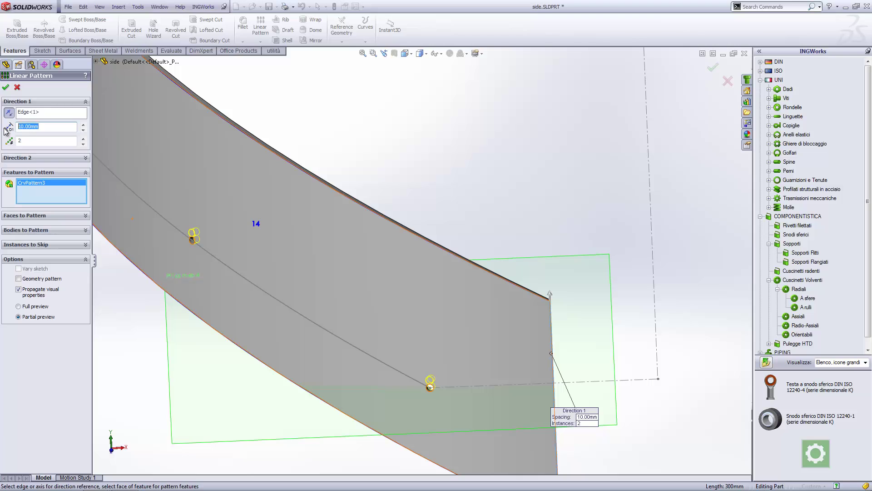
pyautogui.write('100')
pyautogui.press('Return')
pyautogui.scroll(2, 374, 154)
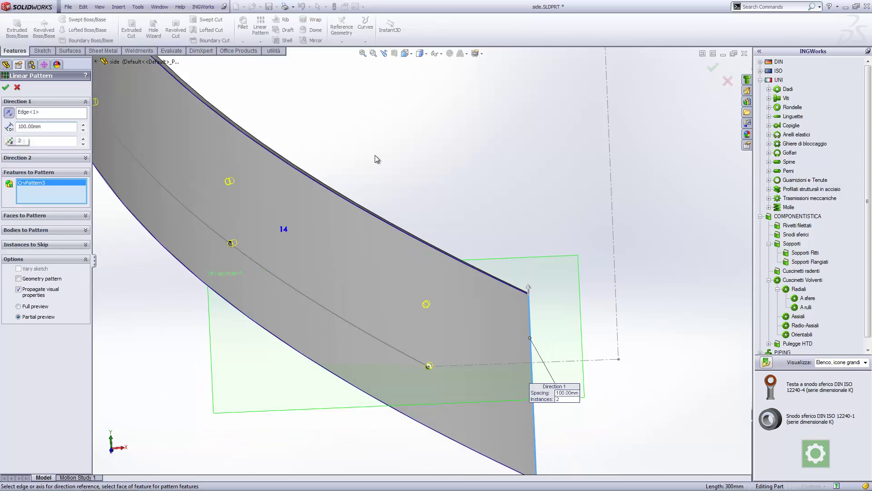
pyautogui.scroll(4, 434, 156)
pyautogui.scroll(-3, 378, 191)
pyautogui.scroll(-3, 378, 196)
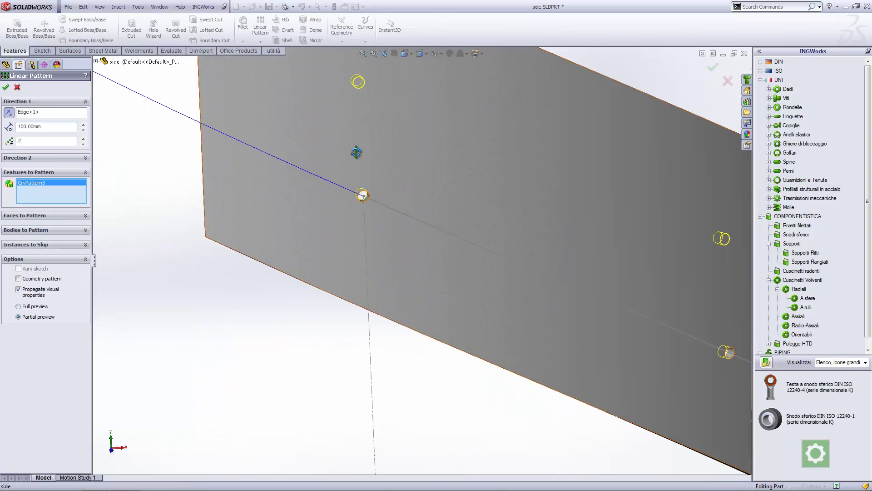
pyautogui.scroll(-1, 378, 203)
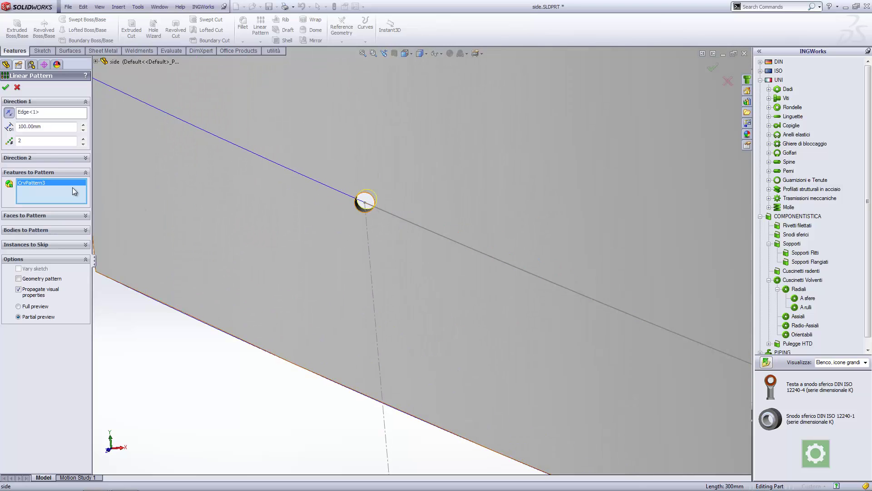
pyautogui.click(7, 89)
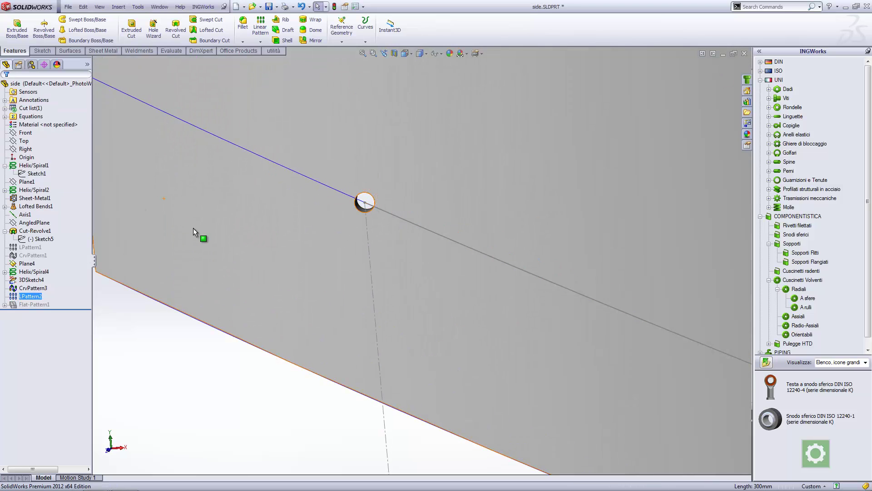
# Step: Fit the helix stringer in view and switch to the Spiral Staircase assembly
pyautogui.press('f')
pyautogui.moveTo(325, 225); pyautogui.dragTo(342, 219, button='middle')
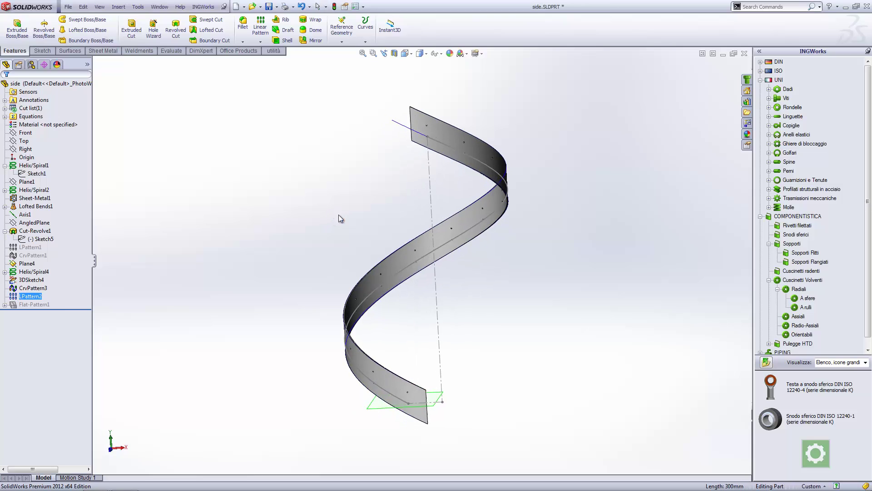
pyautogui.click(401, 128)
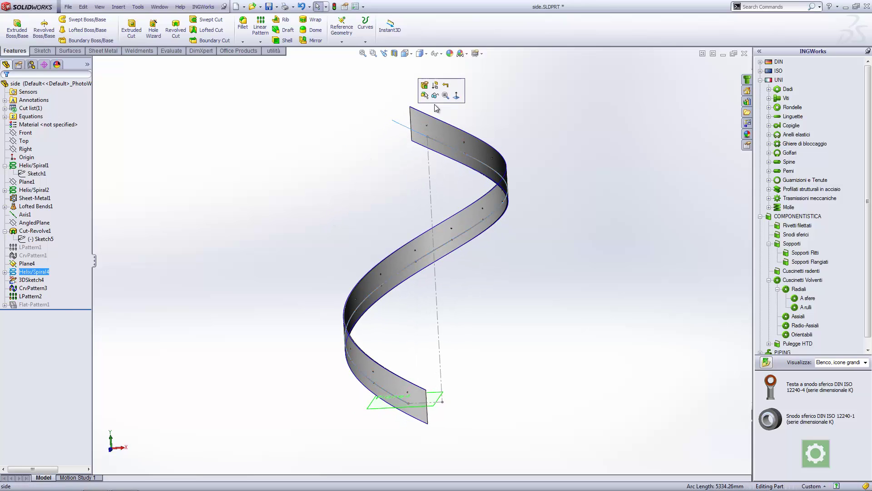
pyautogui.moveTo(356, 237)
pyautogui.mouseDown(button='middle')
pyautogui.moveTo(361, 228)
pyautogui.moveTo(347, 220)
pyautogui.mouseUp(button='middle')
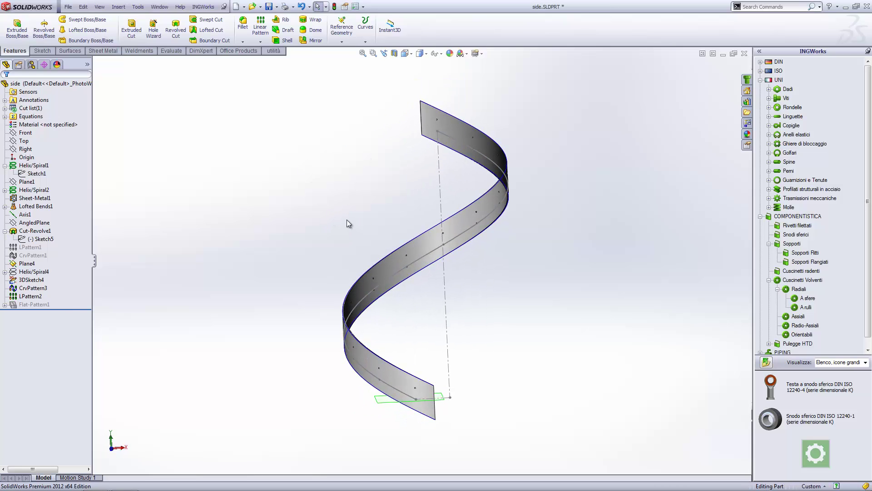
pyautogui.hotkey('ctrl', 'Tab')
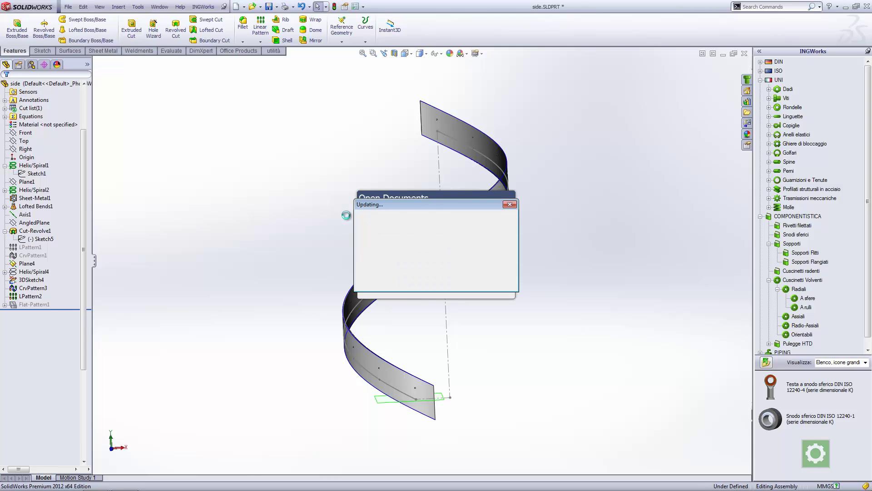
# Step: Expand the rod component and its Mates folder, then select the Concentric5 mate
pyautogui.moveTo(346, 215)
pyautogui.mouseDown(button='middle')
pyautogui.moveTo(345, 240)
pyautogui.moveTo(380, 167)
pyautogui.moveTo(291, 155)
pyautogui.mouseUp(button='middle')
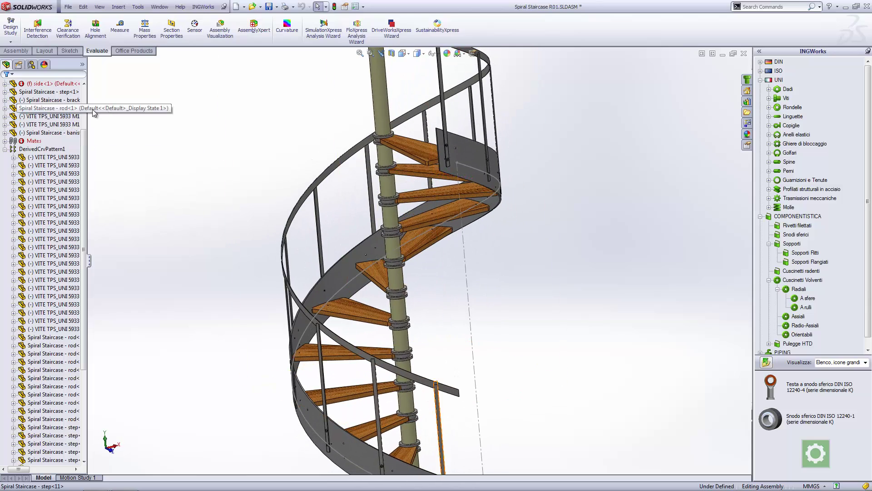
pyautogui.click(53, 108)
pyautogui.moveTo(487, 236)
pyautogui.mouseDown(button='middle')
pyautogui.moveTo(467, 249)
pyautogui.moveTo(246, 199)
pyautogui.moveTo(184, 196)
pyautogui.mouseUp(button='middle')
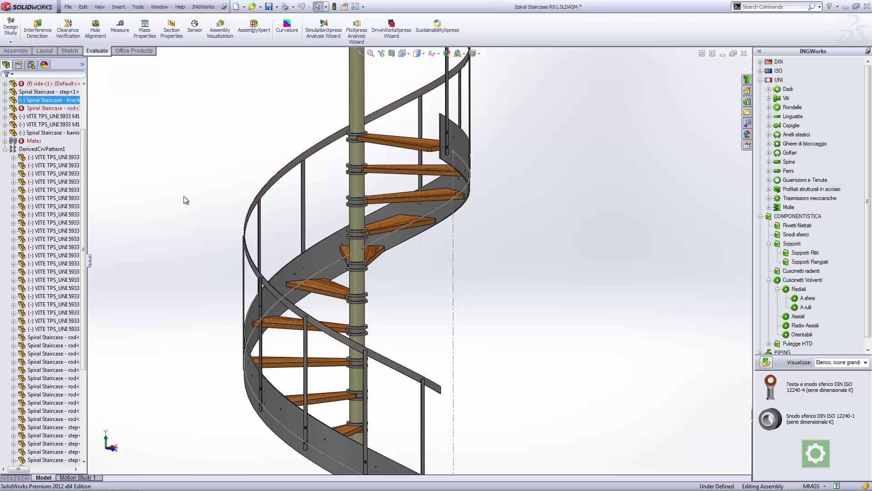
pyautogui.click(5, 108)
pyautogui.moveTo(221, 173); pyautogui.dragTo(225, 170, button='middle')
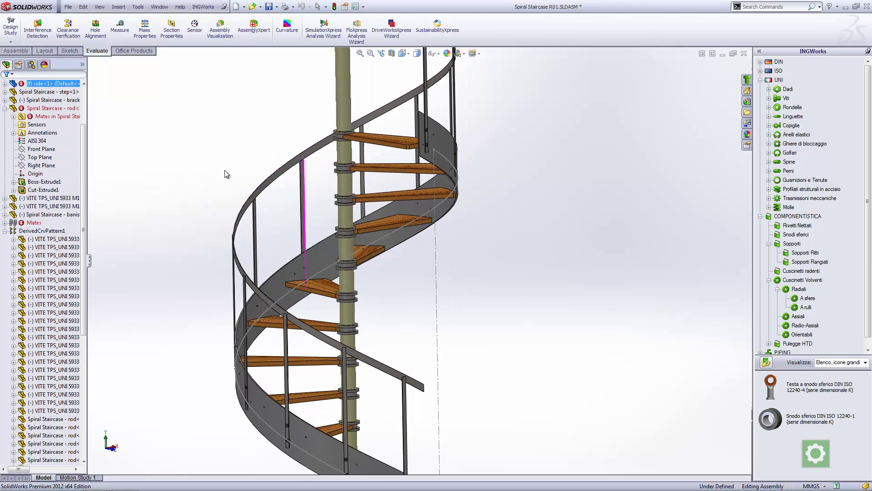
pyautogui.click(13, 116)
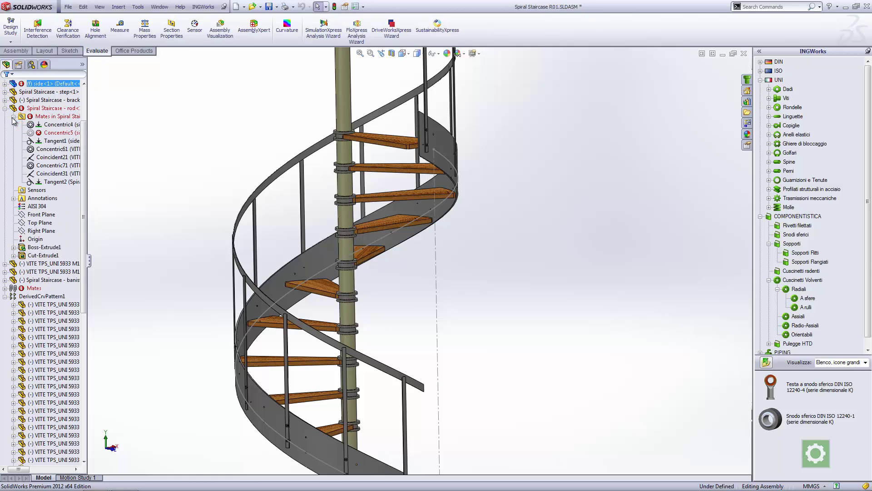
pyautogui.click(55, 132)
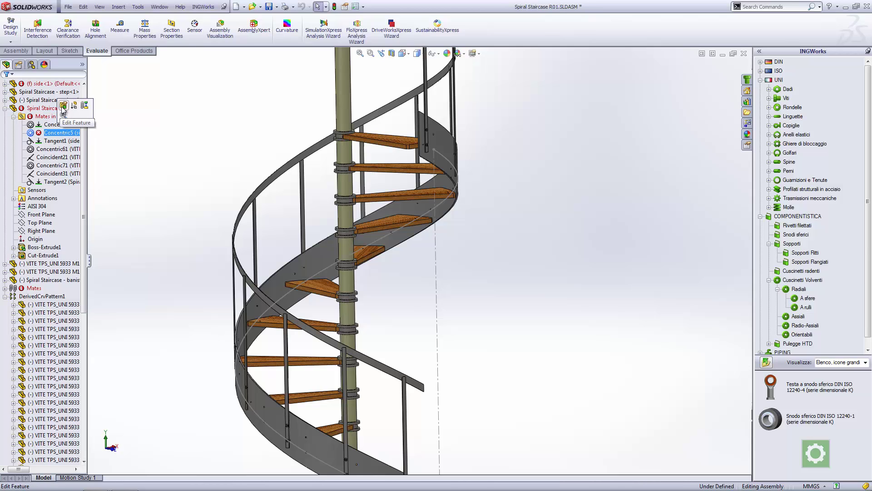
# Step: Replace Concentric5's missing face with the bolt-hole face on side<1> and accept the mate
pyautogui.click(63, 106)
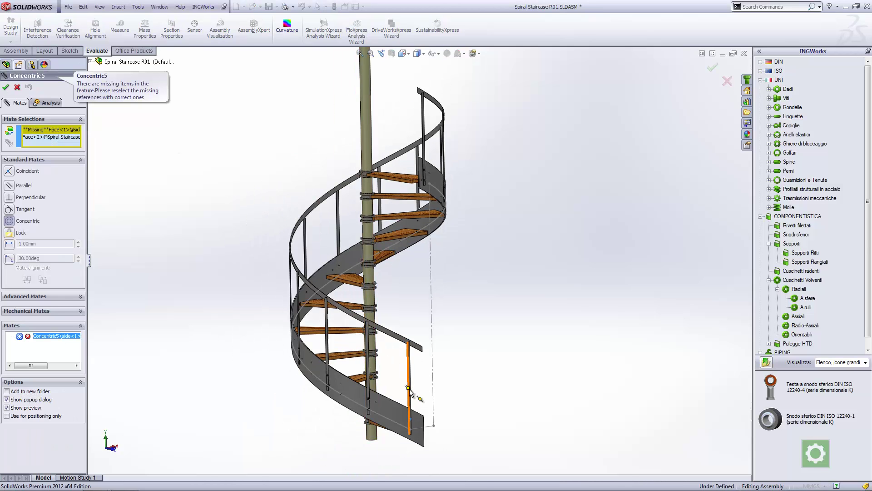
pyautogui.scroll(-3, 415, 403)
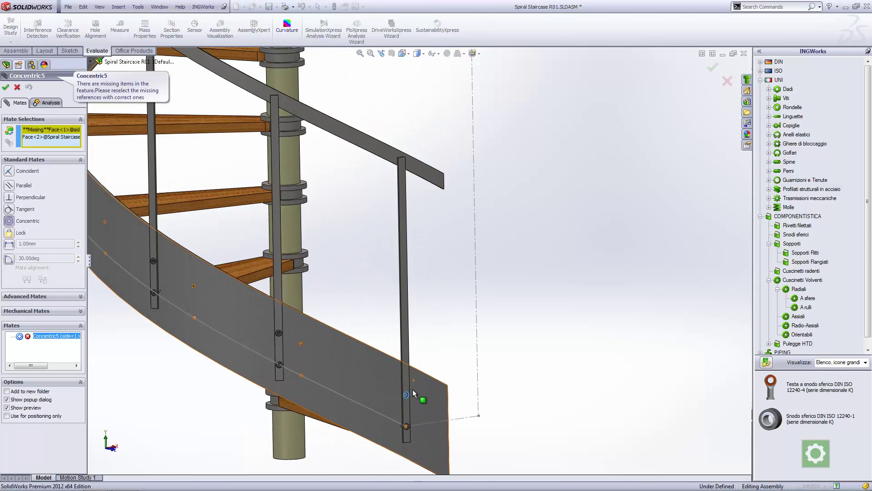
pyautogui.click(50, 131)
pyautogui.moveTo(378, 249); pyautogui.dragTo(295, 298, button='middle')
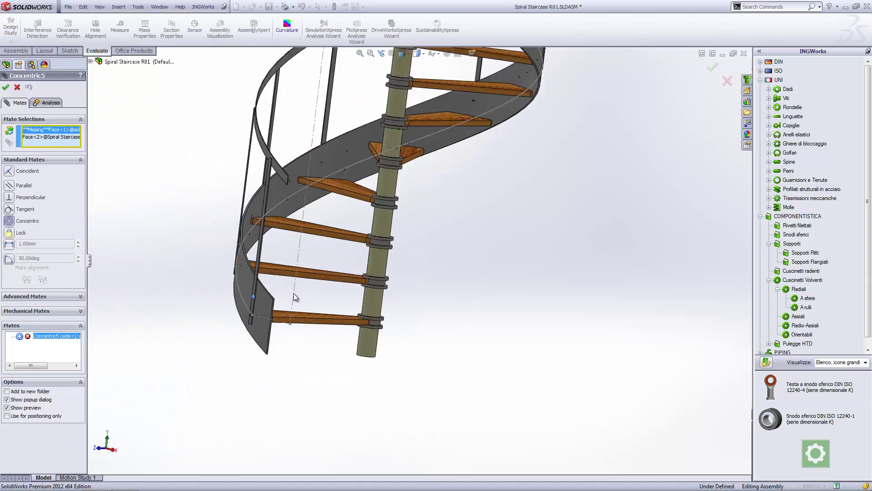
pyautogui.scroll(-3, 295, 297)
pyautogui.scroll(-3, 273, 295)
pyautogui.scroll(-3, 313, 305)
pyautogui.scroll(-3, 326, 273)
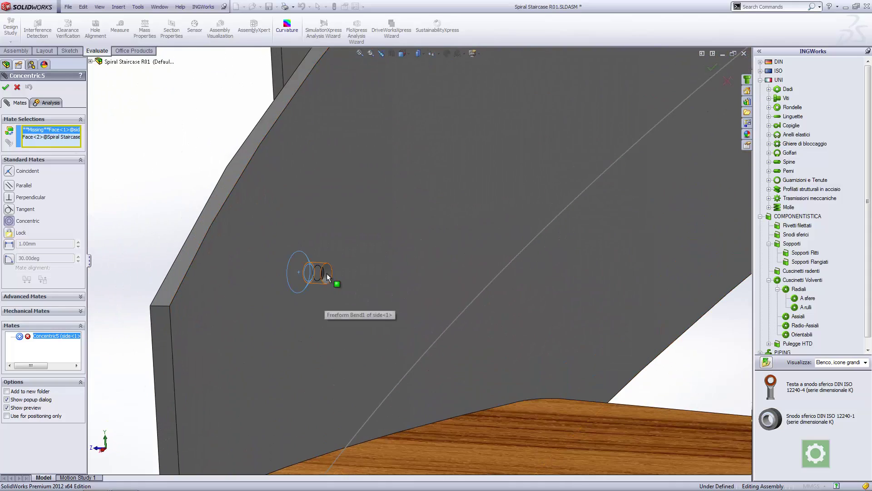
pyautogui.click(327, 274)
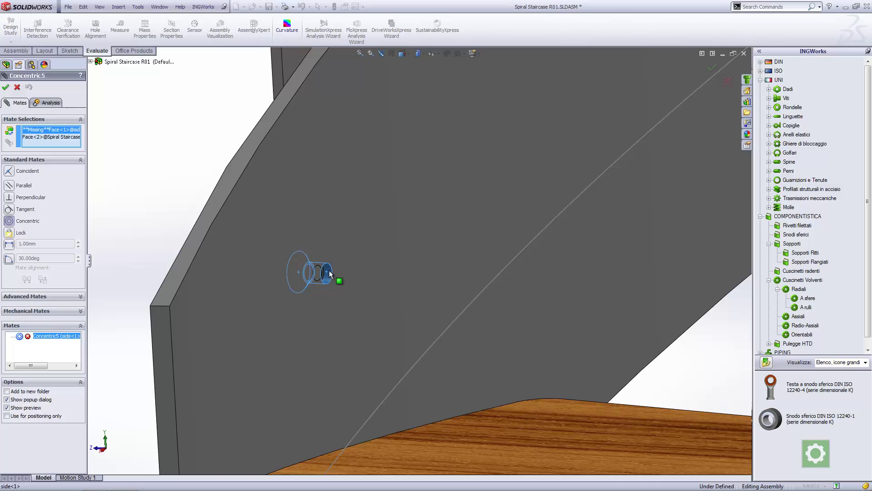
pyautogui.click(4, 89)
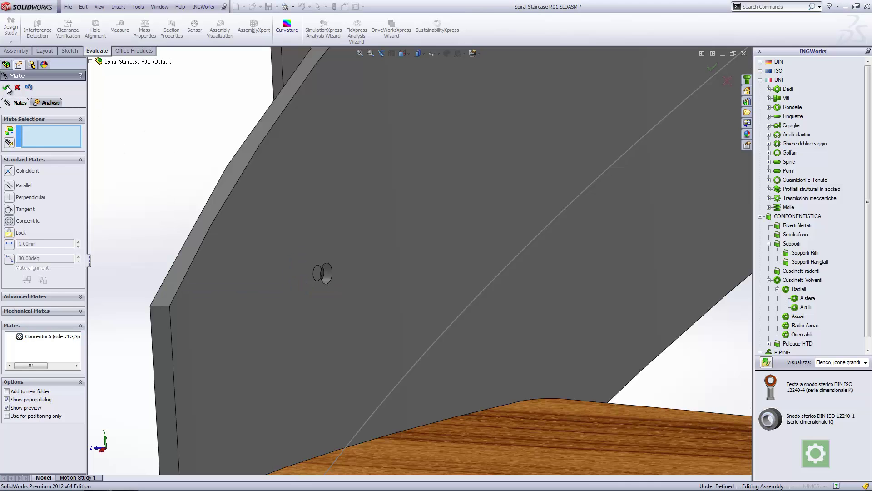
pyautogui.click(7, 89)
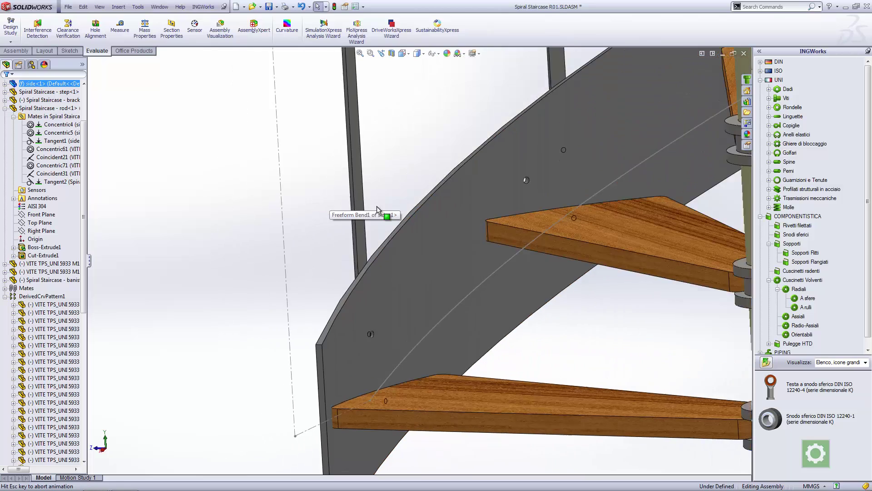
pyautogui.moveTo(327, 210); pyautogui.dragTo(400, 230, button='middle')
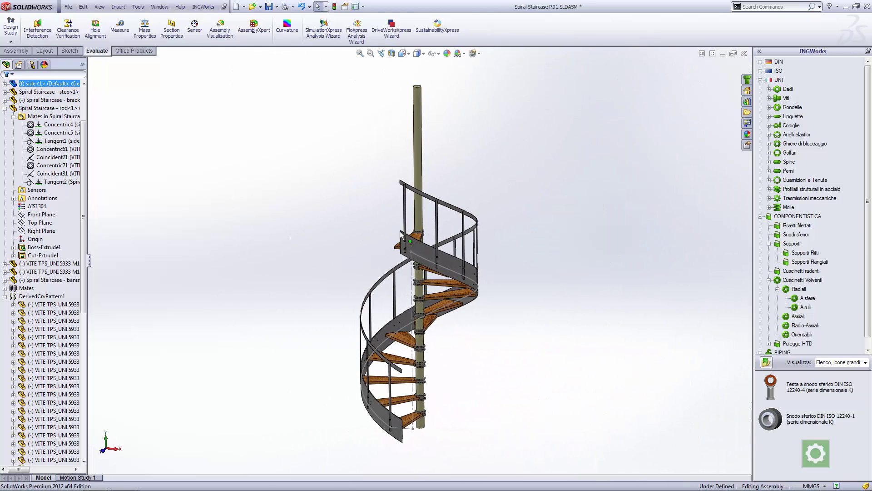
pyautogui.rightClick(25, 296)
pyautogui.click(30, 287)
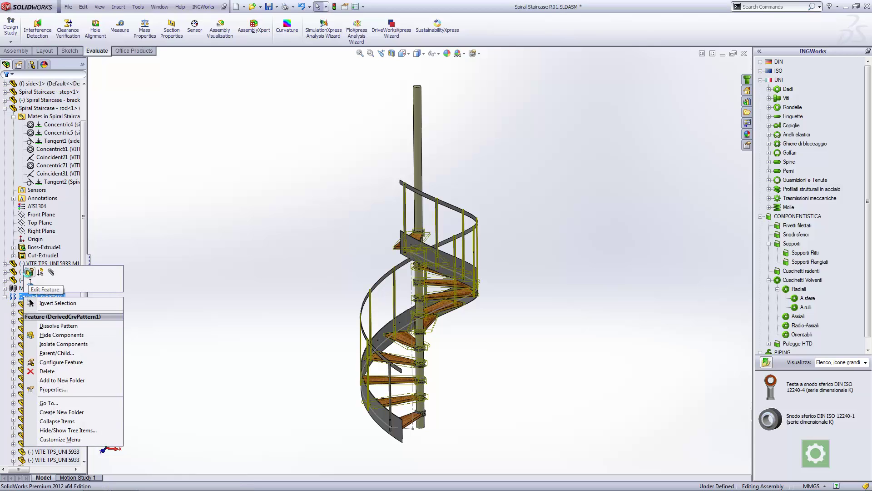
pyautogui.moveTo(337, 262)
pyautogui.mouseDown(button='middle')
pyautogui.moveTo(368, 220)
pyautogui.moveTo(331, 233)
pyautogui.mouseUp(button='middle')
pyautogui.scroll(-5, 396, 406)
pyautogui.moveTo(396, 406); pyautogui.dragTo(326, 357, button='middle')
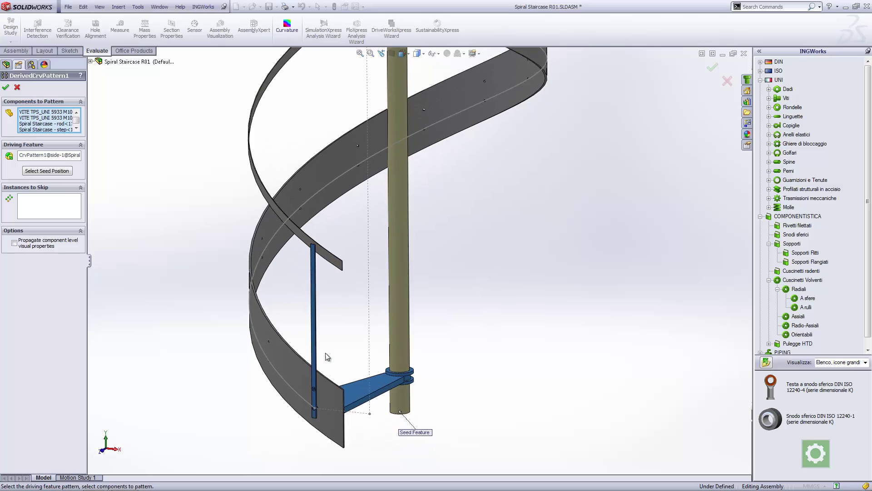
pyautogui.click(5, 90)
pyautogui.press('f')
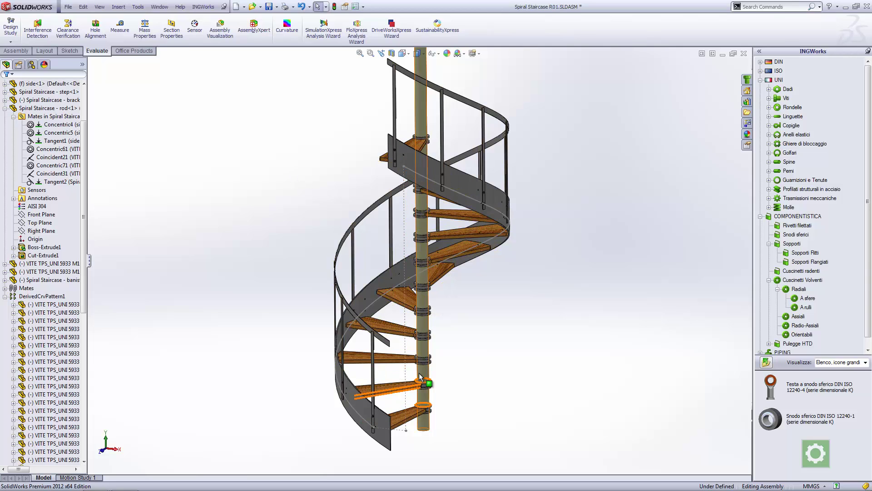
pyautogui.moveTo(350, 331)
pyautogui.mouseDown(button='middle')
pyautogui.moveTo(308, 308)
pyautogui.moveTo(333, 325)
pyautogui.mouseUp(button='middle')
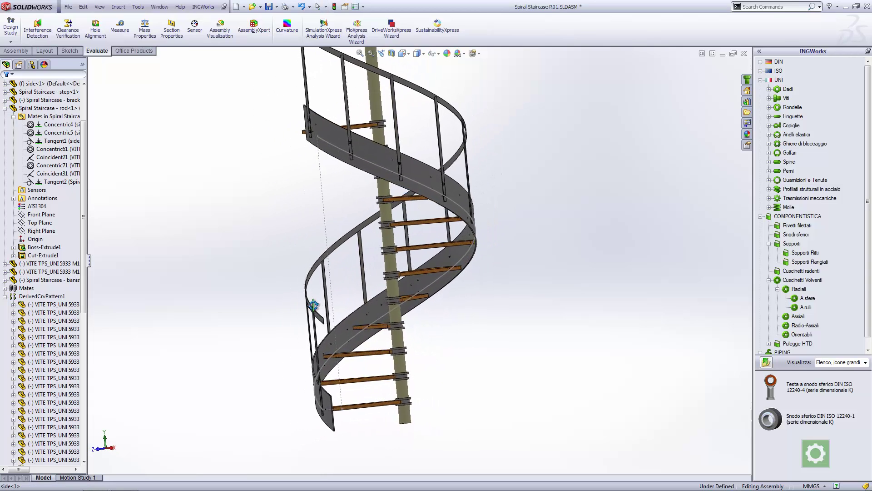
pyautogui.scroll(-2, 369, 323)
pyautogui.scroll(-2, 366, 286)
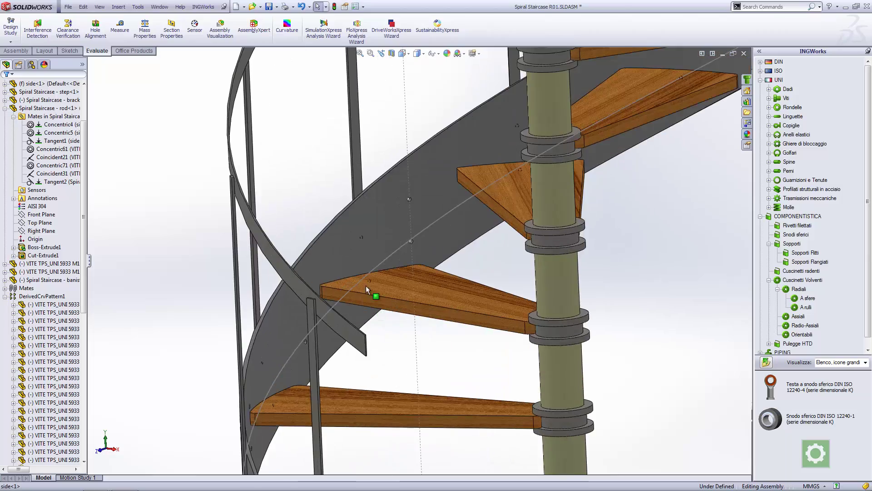
pyautogui.scroll(-2, 355, 277)
pyautogui.scroll(-2, 338, 268)
pyautogui.scroll(2, 339, 269)
pyautogui.moveTo(335, 283); pyautogui.dragTo(363, 321, button='middle')
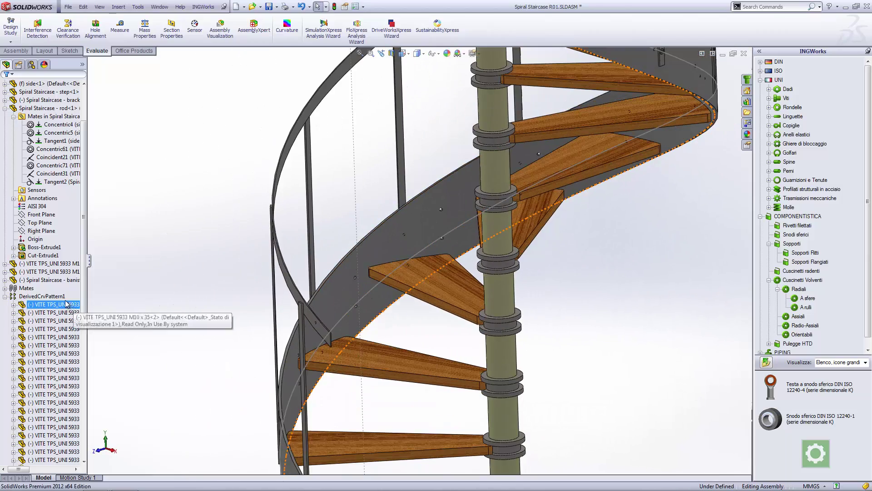
# Step: Edit DerivedCrvPattern1, clearing its components to pattern and removing its driving feature
pyautogui.click(42, 296)
pyautogui.click(66, 275)
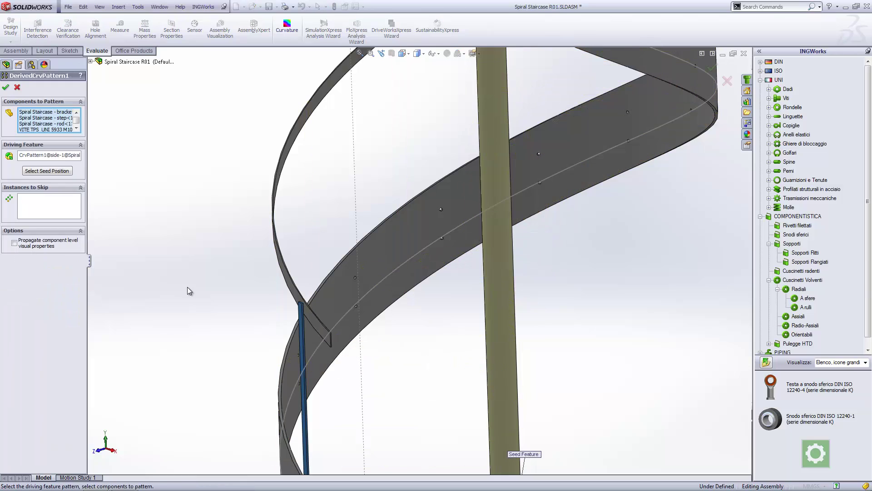
pyautogui.rightClick(53, 128)
pyautogui.click(109, 145)
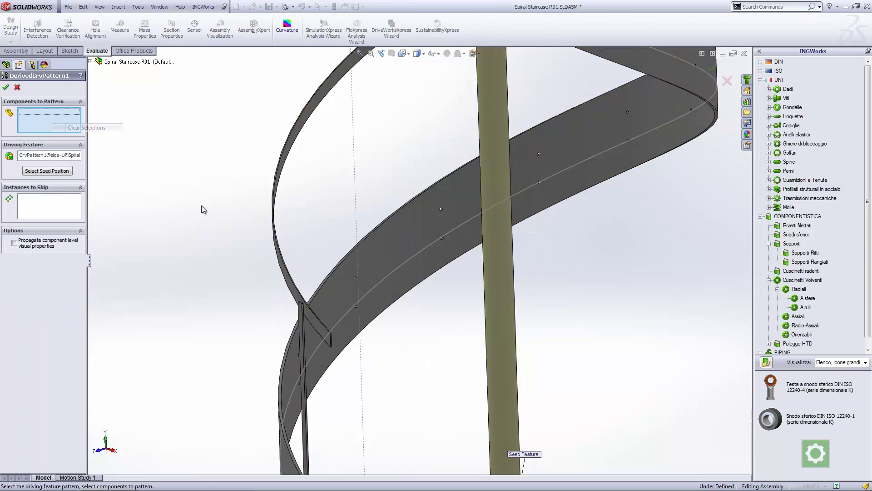
pyautogui.scroll(5, 418, 367)
pyautogui.scroll(-3, 389, 297)
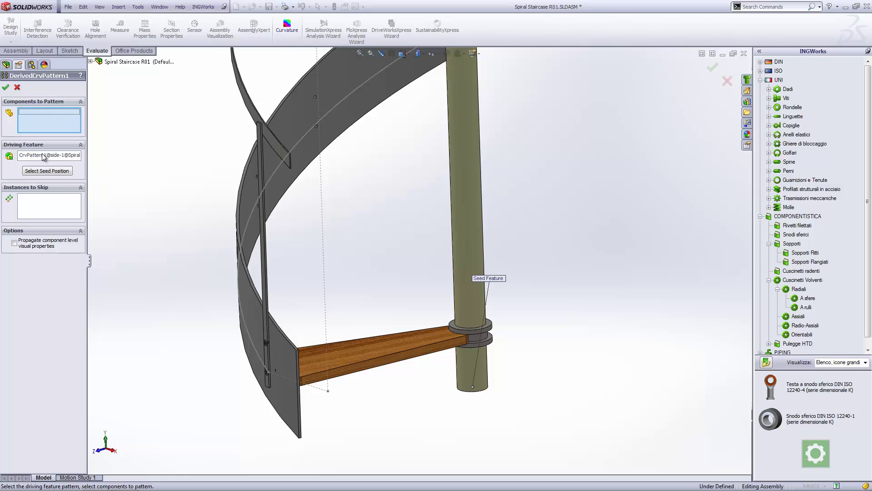
pyautogui.click(43, 157)
pyautogui.rightClick(44, 159)
pyautogui.click(66, 170)
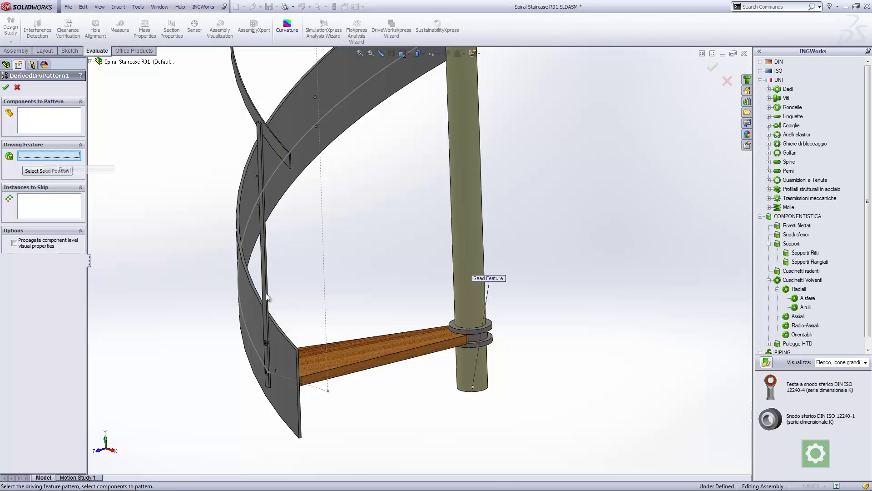
pyautogui.scroll(-3, 335, 328)
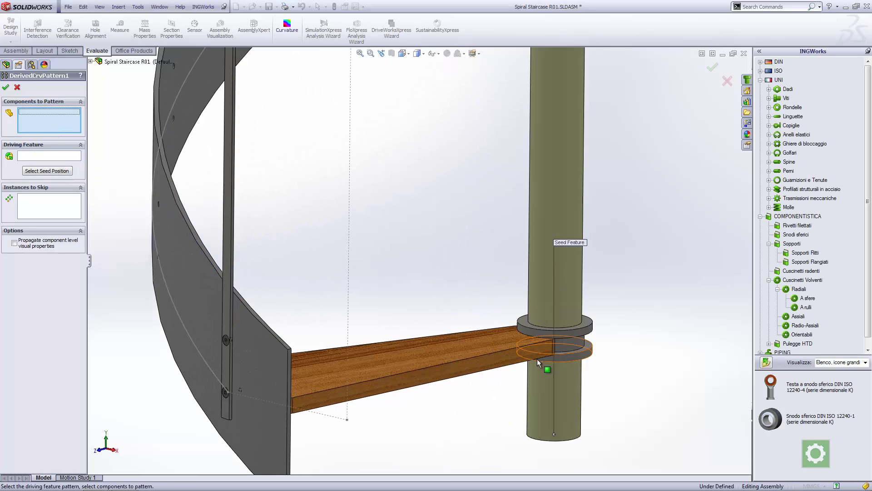
pyautogui.scroll(-2, 537, 358)
# Step: Add the bracket, step, rod and both M10 screws as components to pattern
pyautogui.click(564, 315)
pyautogui.click(485, 331)
pyautogui.scroll(3, 485, 331)
pyautogui.scroll(-3, 291, 305)
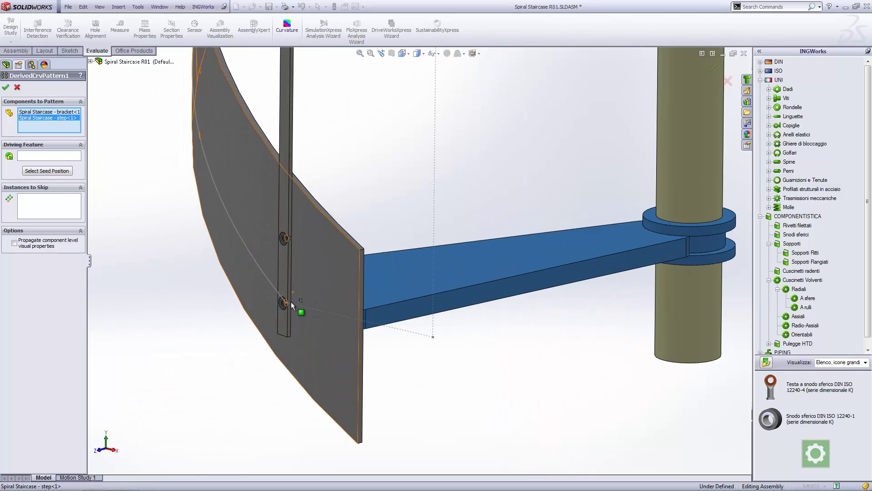
pyautogui.scroll(-3, 291, 305)
pyautogui.scroll(-2, 306, 247)
pyautogui.click(312, 276)
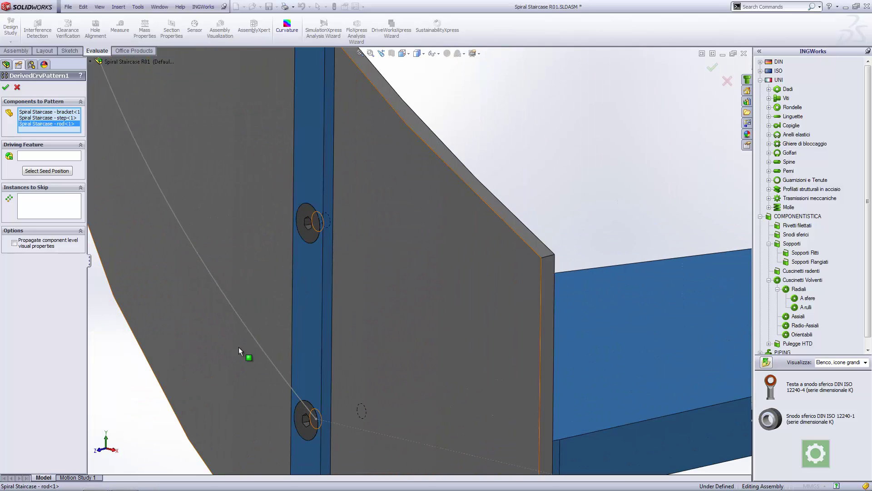
pyautogui.scroll(-1, 320, 239)
pyautogui.click(329, 236)
pyautogui.scroll(2, 373, 309)
pyautogui.scroll(-3, 383, 342)
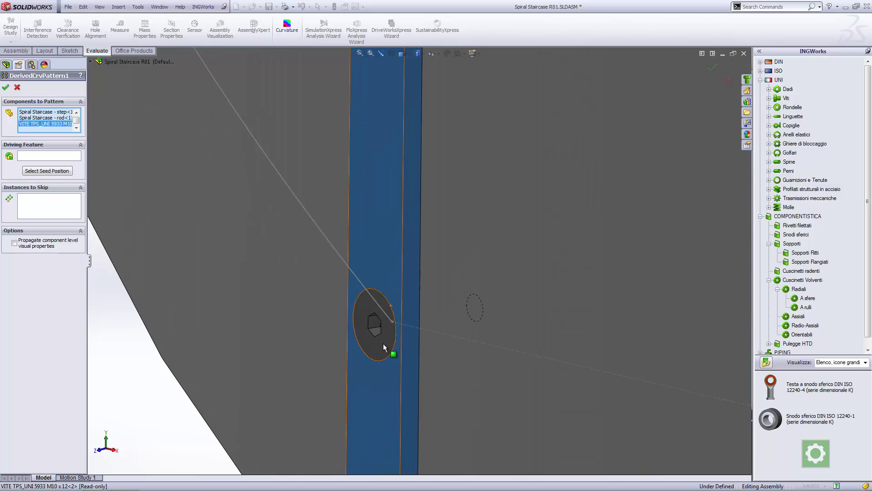
pyautogui.scroll(3, 383, 342)
pyautogui.scroll(2, 431, 131)
pyautogui.scroll(-1, 434, 168)
pyautogui.click(435, 110)
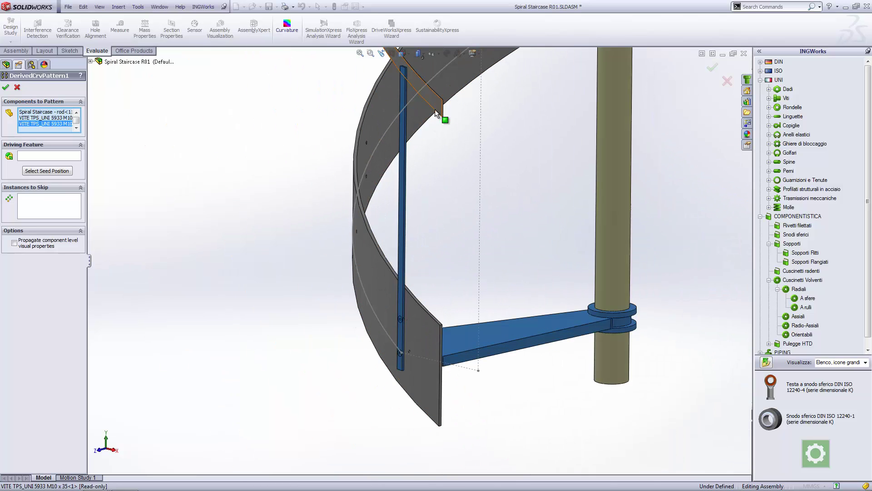
pyautogui.scroll(3, 446, 257)
pyautogui.scroll(-2, 439, 273)
pyautogui.moveTo(438, 272)
pyautogui.mouseDown(button='middle')
pyautogui.moveTo(376, 242)
pyautogui.moveTo(436, 247)
pyautogui.mouseUp(button='middle')
pyautogui.click(43, 157)
# Step: Pick a stringer bolt hole so LPattern2 becomes the driving feature
pyautogui.moveTo(380, 285); pyautogui.dragTo(353, 211, button='middle')
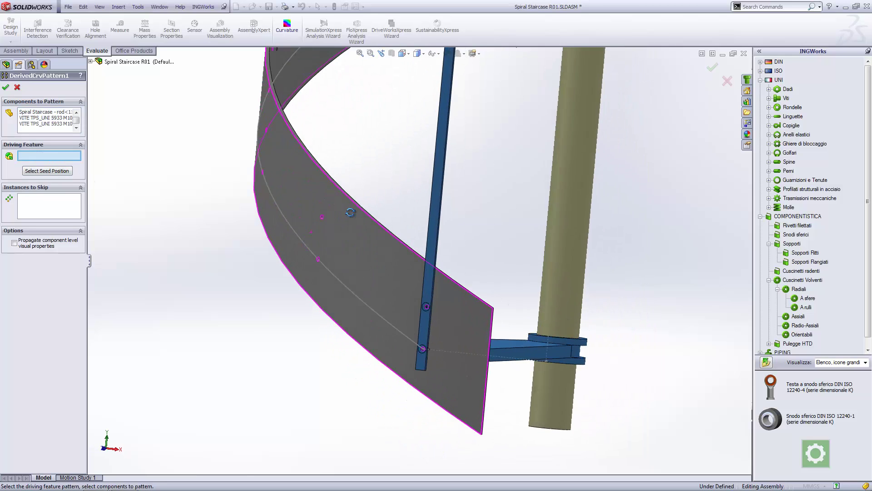
pyautogui.scroll(-2, 323, 229)
pyautogui.scroll(-3, 363, 227)
pyautogui.scroll(-2, 391, 209)
pyautogui.click(391, 209)
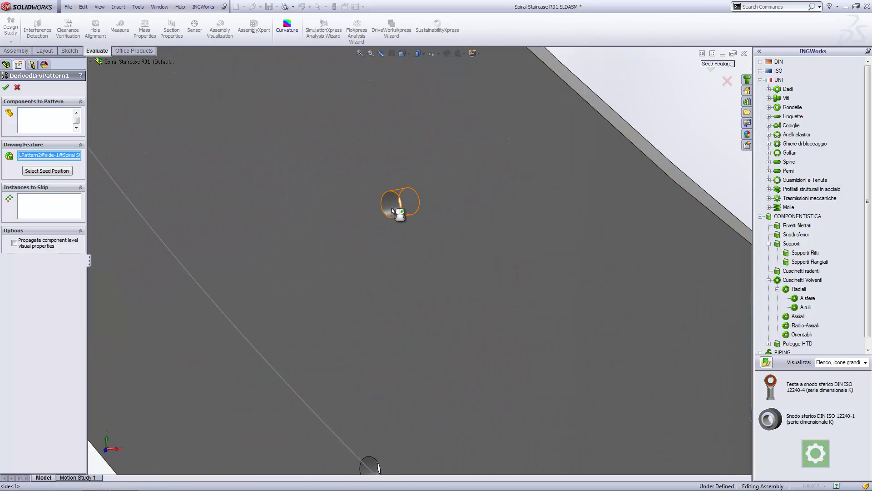
# Step: Apply the derived pattern and dismiss the cannot-change-pattern-type warning
pyautogui.scroll(3, 394, 246)
pyautogui.scroll(3, 449, 231)
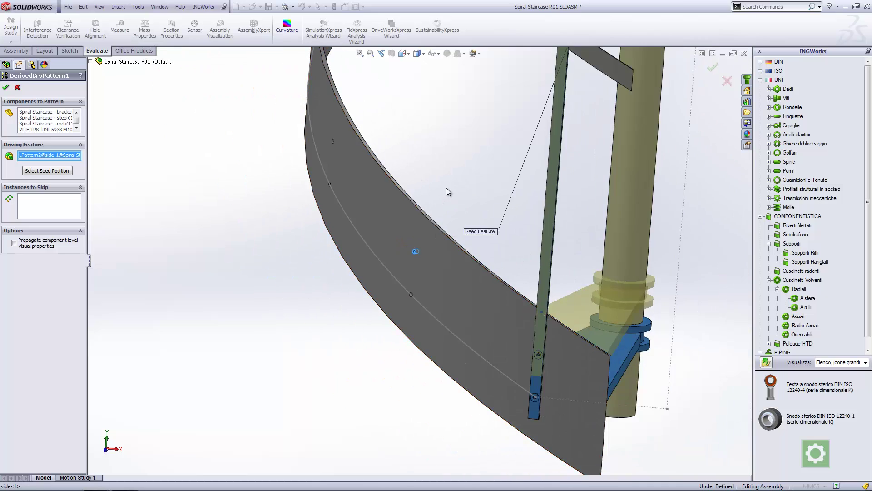
pyautogui.scroll(2, 447, 187)
pyautogui.scroll(1, 465, 170)
pyautogui.moveTo(465, 171); pyautogui.dragTo(522, 187, button='middle')
pyautogui.scroll(-2, 516, 189)
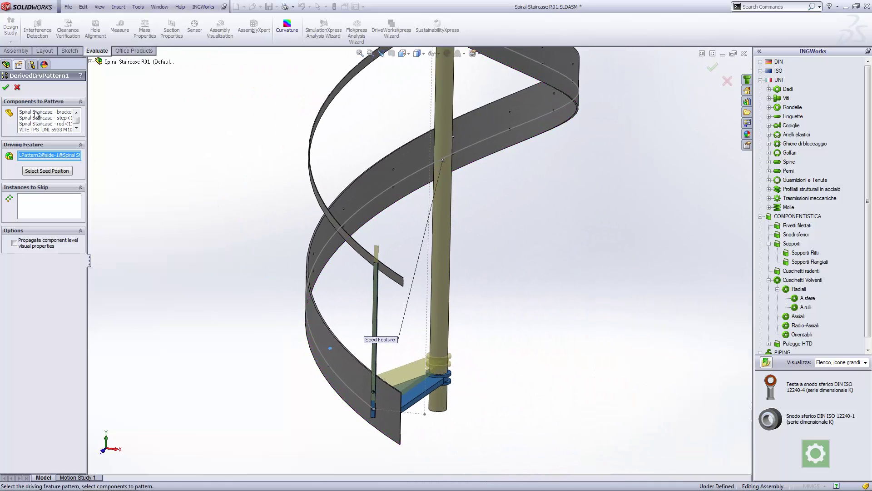
pyautogui.click(5, 88)
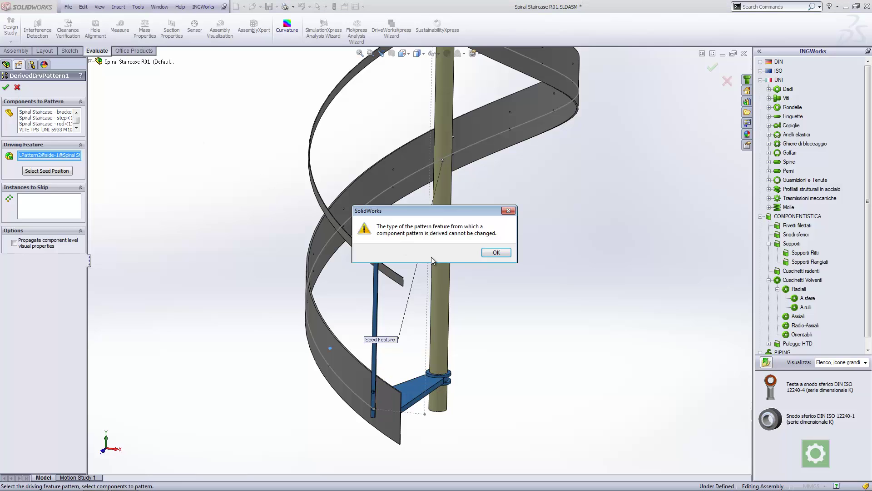
pyautogui.click(494, 254)
# Step: Clear the derived pattern's current driving feature selection
pyautogui.click(495, 254)
pyautogui.scroll(-2, 339, 353)
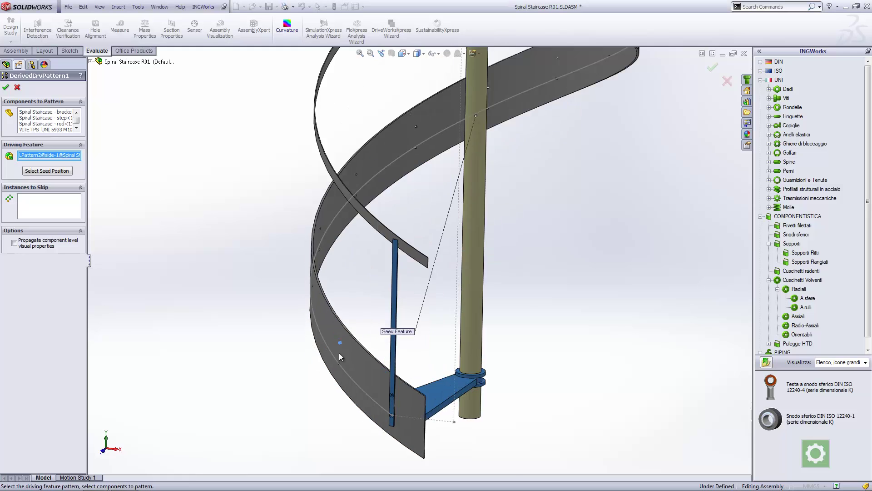
pyautogui.scroll(-4, 377, 320)
pyautogui.scroll(-3, 352, 274)
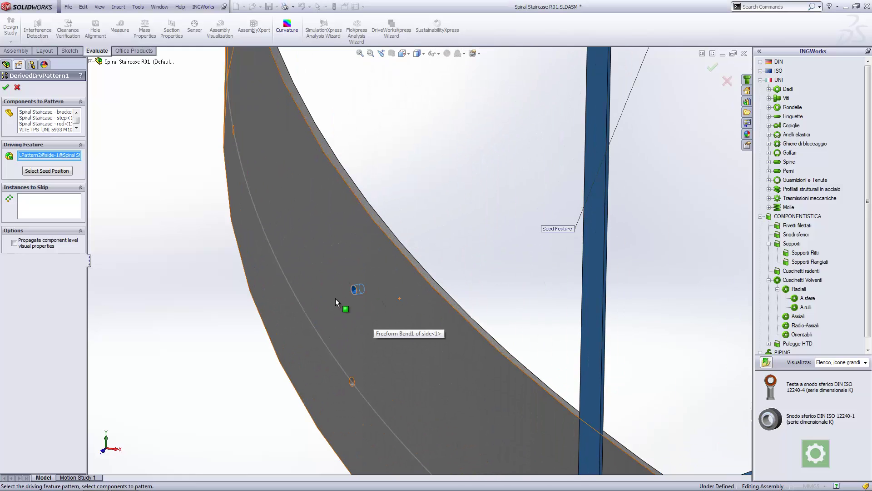
pyautogui.rightClick(41, 159)
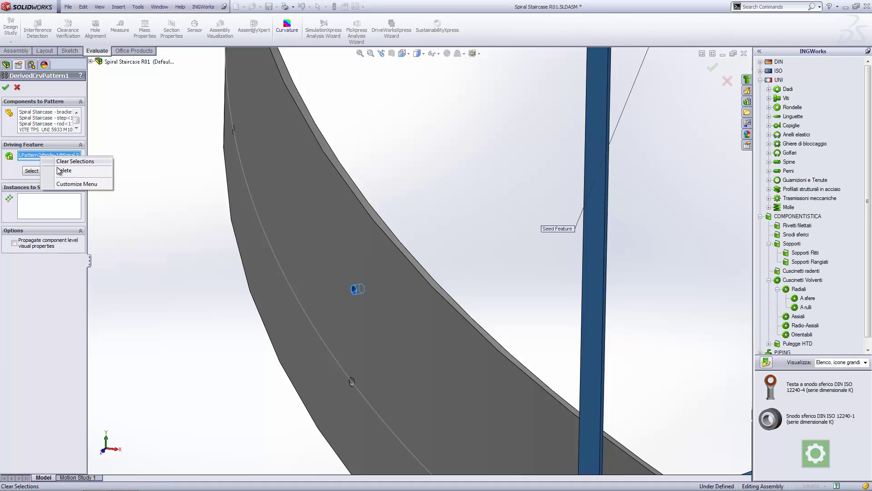
pyautogui.click(139, 167)
pyautogui.scroll(-2, 359, 290)
pyautogui.scroll(-2, 361, 283)
pyautogui.scroll(2, 361, 283)
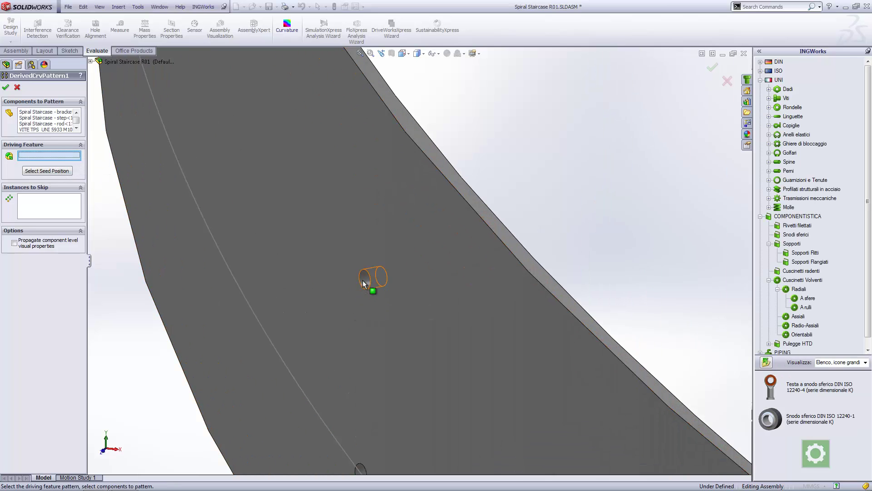
pyautogui.scroll(3, 376, 303)
pyautogui.scroll(2, 395, 332)
pyautogui.scroll(1, 517, 396)
pyautogui.scroll(-1, 435, 237)
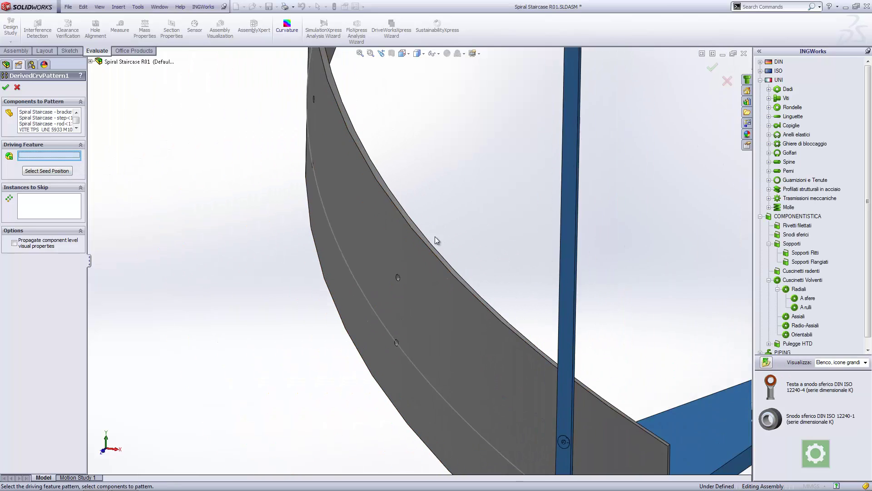
pyautogui.scroll(-1, 435, 236)
pyautogui.scroll(-1, 398, 361)
pyautogui.scroll(-3, 389, 318)
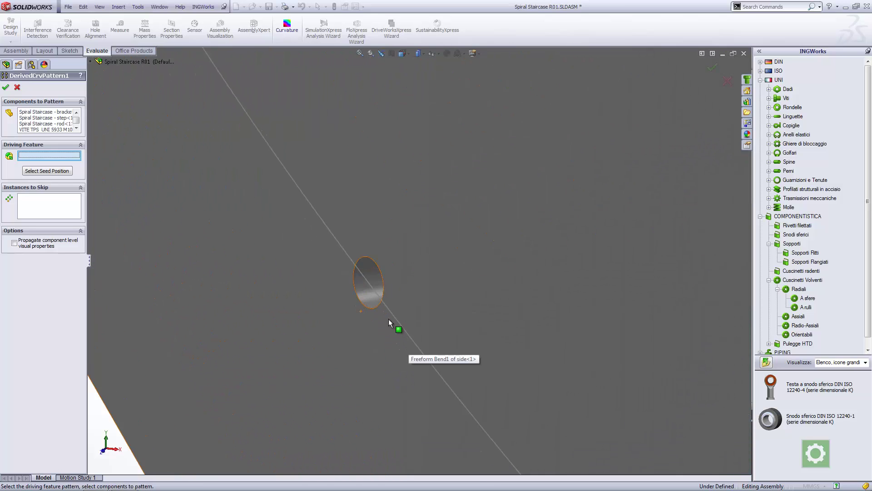
# Step: Set the stringer's CrvPattern3 hole pattern as driving feature and fit the staircase in view
pyautogui.click(370, 298)
pyautogui.scroll(3, 399, 289)
pyautogui.scroll(3, 519, 206)
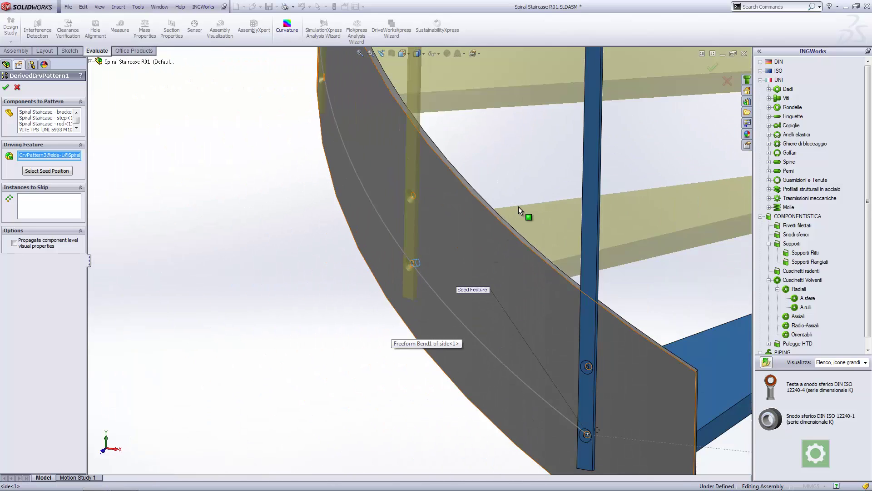
pyautogui.scroll(2, 517, 198)
pyautogui.scroll(-1, 503, 178)
pyautogui.press('f')
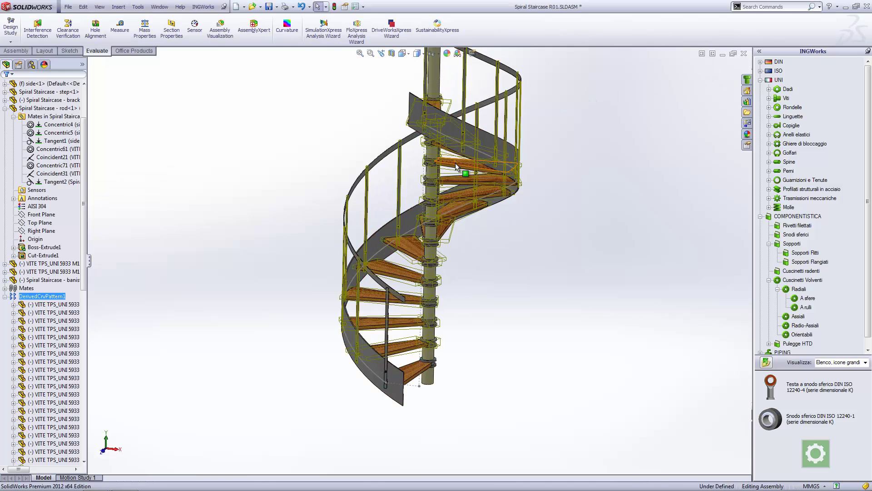
pyautogui.scroll(-2, 468, 255)
pyautogui.moveTo(468, 255)
pyautogui.mouseDown(button='middle')
pyautogui.moveTo(458, 218)
pyautogui.moveTo(470, 253)
pyautogui.moveTo(506, 257)
pyautogui.moveTo(507, 240)
pyautogui.moveTo(513, 249)
pyautogui.mouseUp(button='middle')
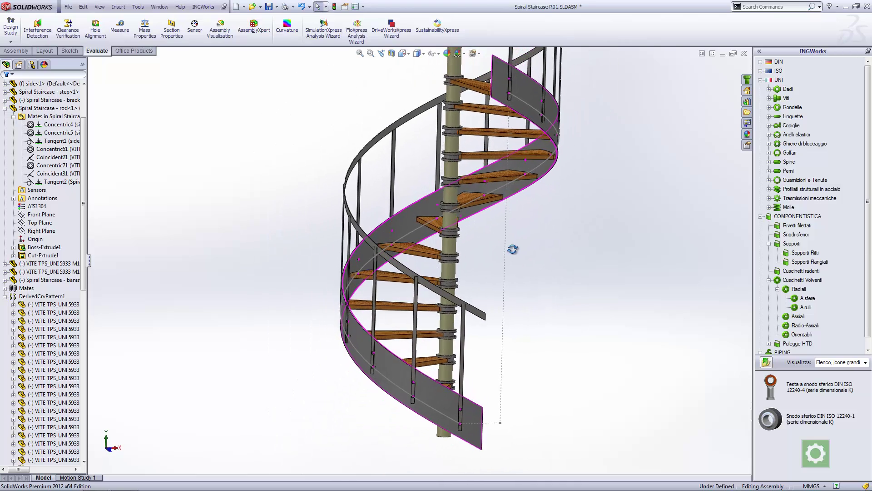
pyautogui.click(120, 27)
pyautogui.scroll(-4, 431, 234)
pyautogui.scroll(-3, 432, 234)
pyautogui.click(415, 200)
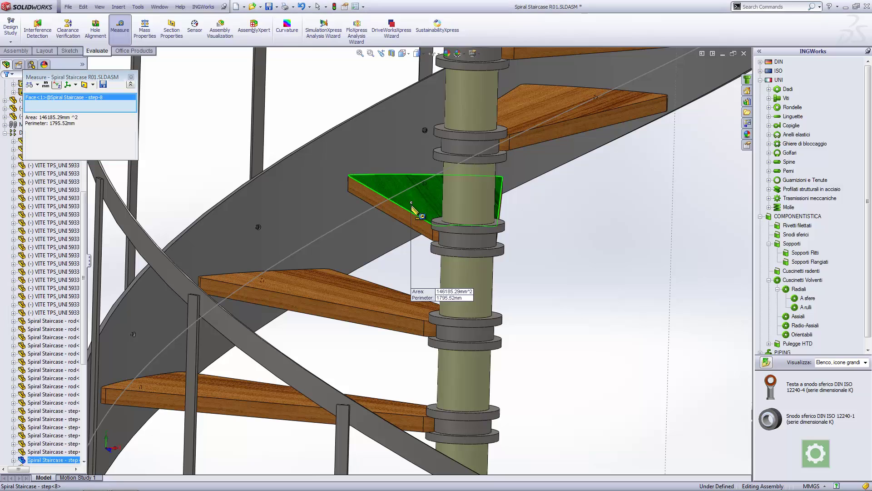
pyautogui.click(359, 298)
pyautogui.scroll(2, 205, 248)
pyautogui.scroll(2, 218, 236)
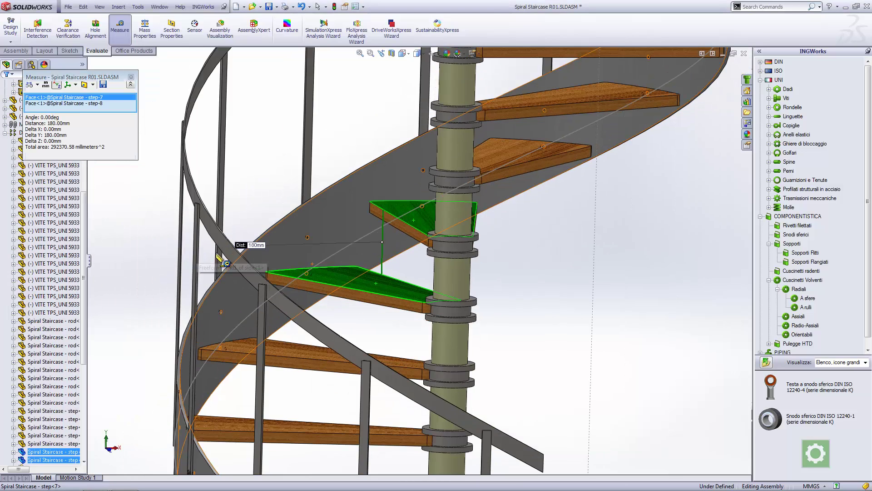
pyautogui.scroll(-3, 273, 213)
pyautogui.scroll(-2, 273, 214)
pyautogui.moveTo(277, 233); pyautogui.dragTo(286, 119)
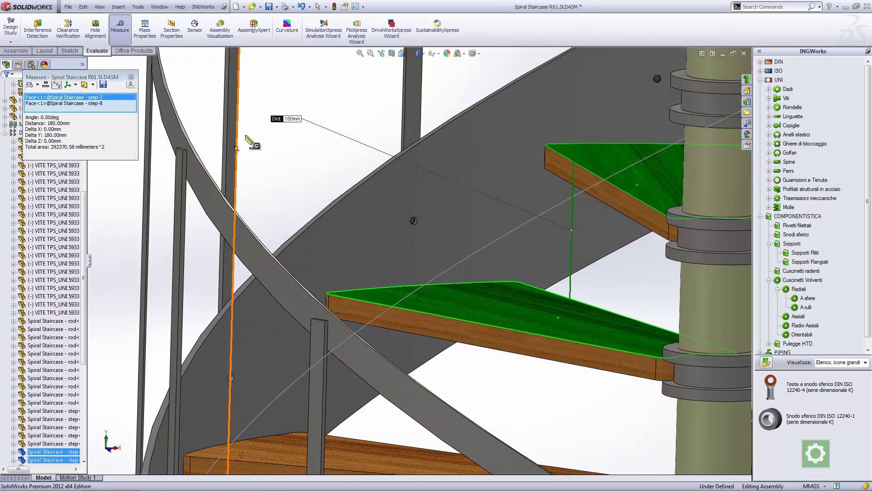
pyautogui.click(130, 78)
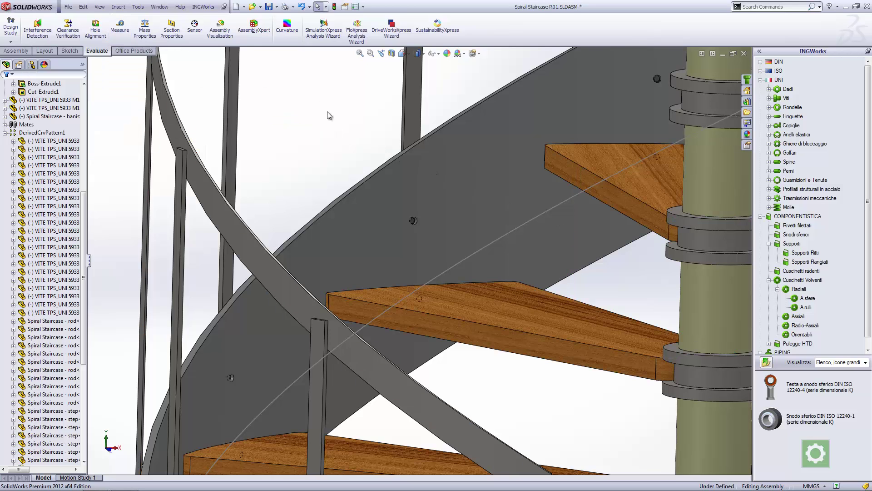
# Step: Orbit and zoom the staircase to inspect how the lower steps and bolts meet the stringer
pyautogui.scroll(2, 451, 198)
pyautogui.scroll(-1, 452, 199)
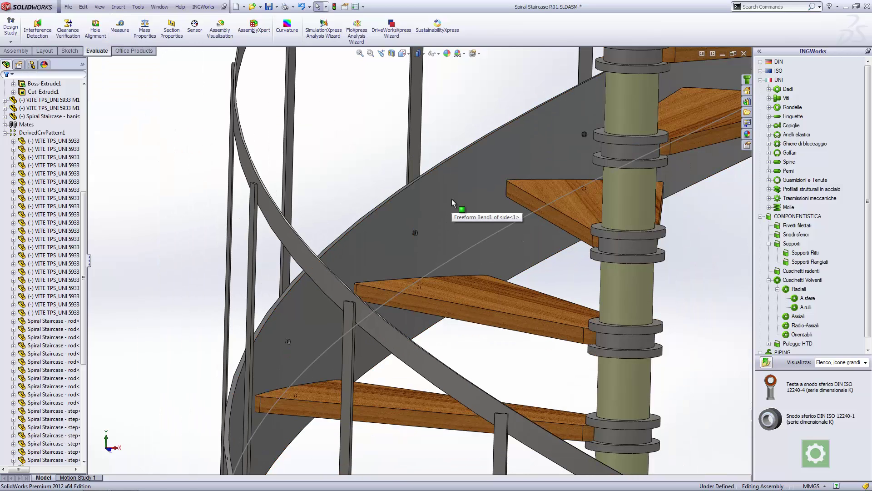
pyautogui.scroll(2, 449, 250)
pyautogui.scroll(2, 452, 256)
pyautogui.scroll(1, 457, 266)
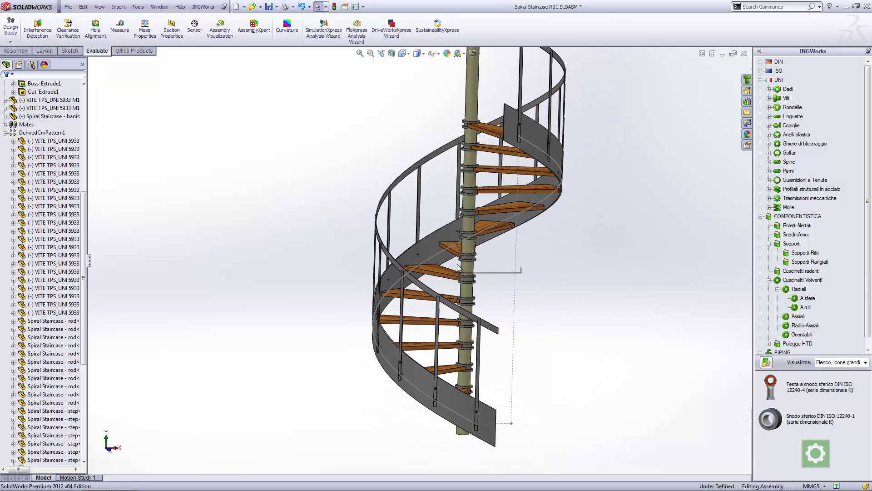
pyautogui.moveTo(495, 377); pyautogui.dragTo(445, 349, button='middle')
pyautogui.scroll(-2, 450, 352)
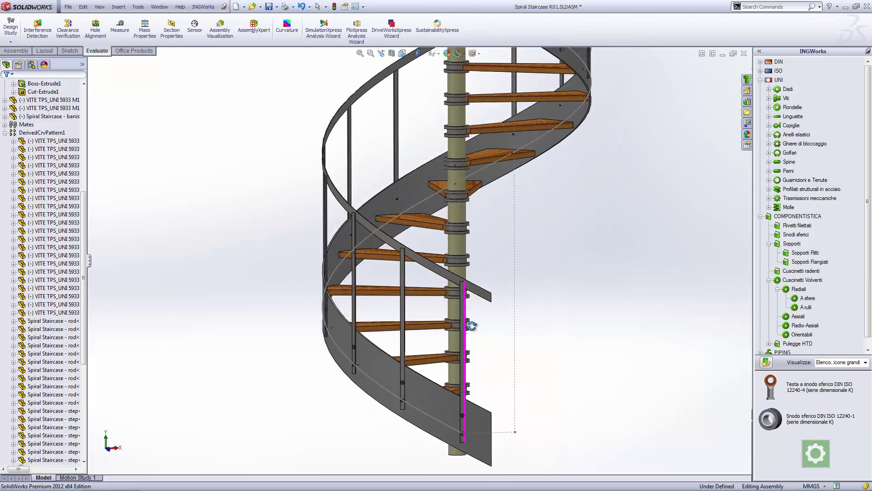
pyautogui.scroll(-1, 445, 349)
pyautogui.scroll(-1, 443, 351)
pyautogui.scroll(-1, 438, 353)
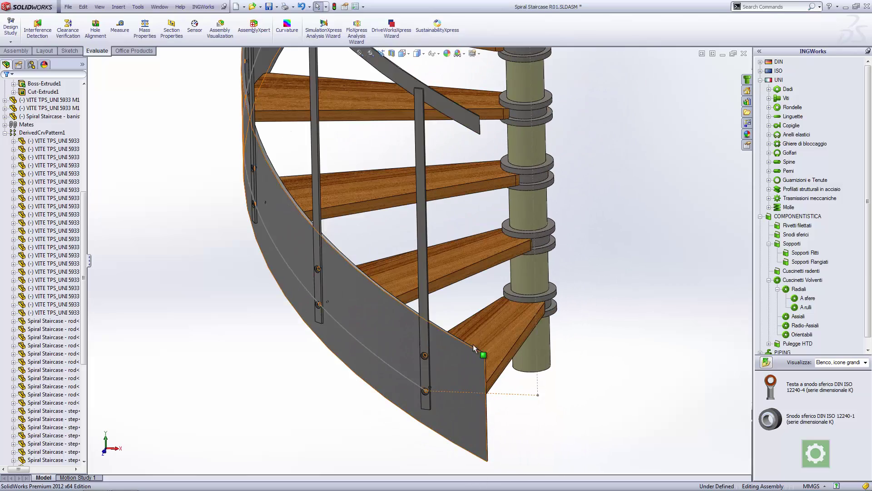
pyautogui.scroll(-1, 428, 359)
pyautogui.moveTo(428, 359)
pyautogui.mouseDown(button='middle')
pyautogui.moveTo(396, 376)
pyautogui.moveTo(366, 411)
pyautogui.moveTo(435, 382)
pyautogui.moveTo(452, 391)
pyautogui.mouseUp(button='middle')
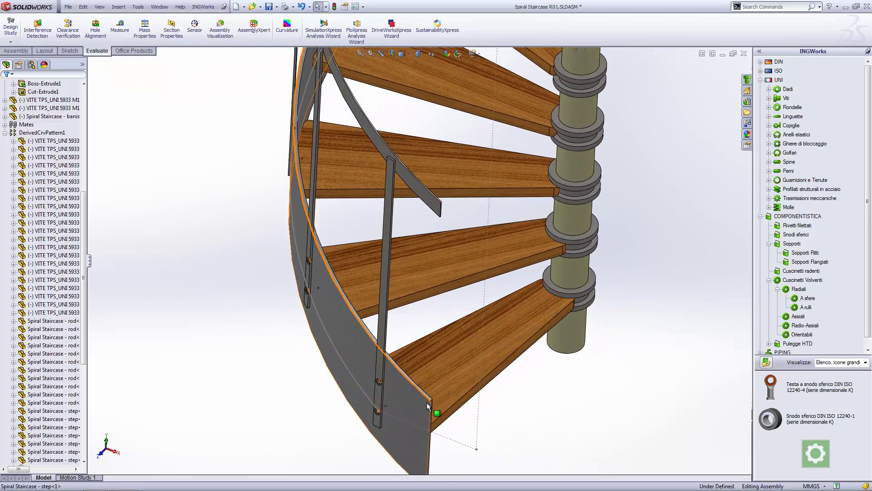
pyautogui.scroll(-2, 412, 362)
pyautogui.moveTo(413, 362)
pyautogui.mouseDown(button='middle')
pyautogui.moveTo(450, 306)
pyautogui.moveTo(410, 329)
pyautogui.mouseUp(button='middle')
pyautogui.scroll(-1, 408, 329)
pyautogui.scroll(-3, 374, 422)
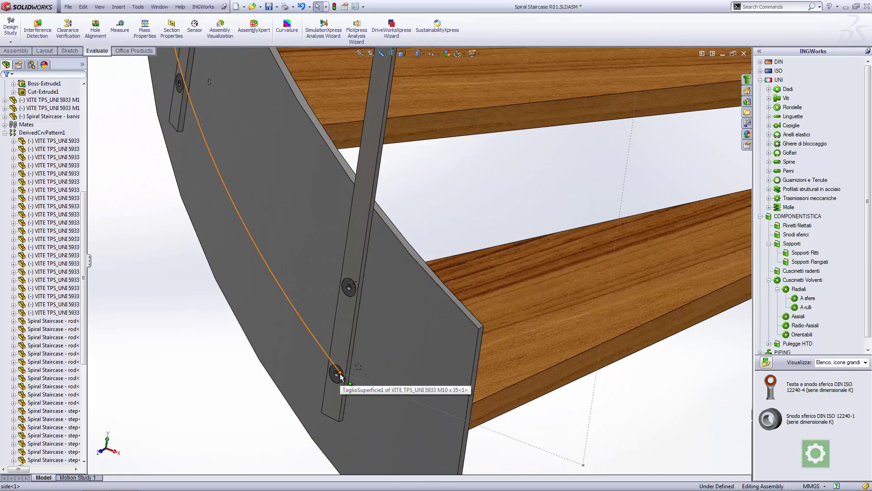
# Step: Open the stringer part side.SLDPRT in its own window
pyautogui.moveTo(384, 378); pyautogui.dragTo(530, 347, button='middle')
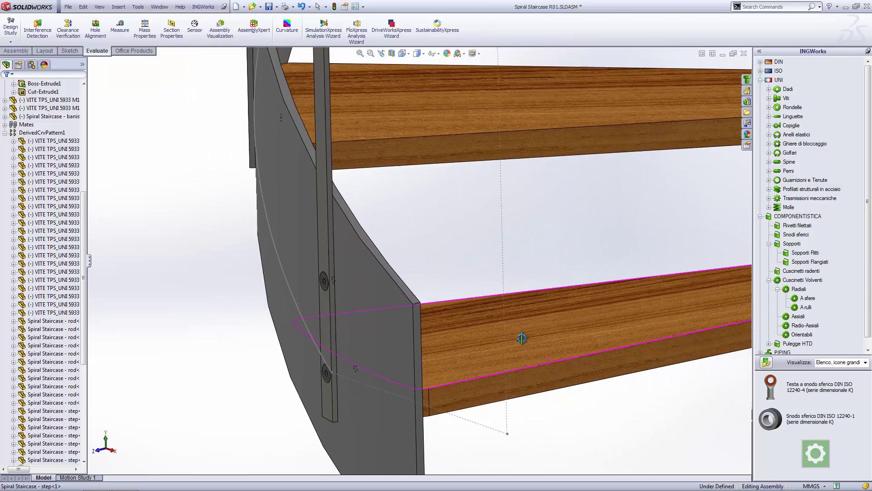
pyautogui.click(418, 351)
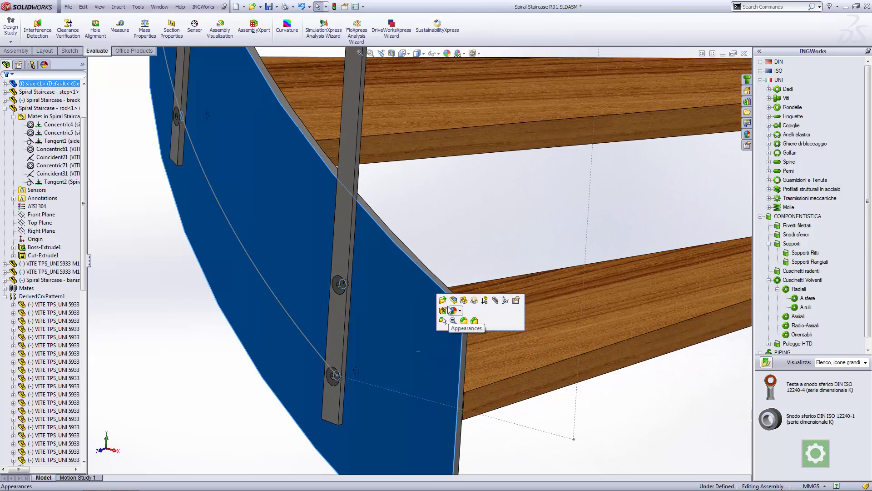
pyautogui.click(442, 301)
pyautogui.moveTo(445, 379)
pyautogui.mouseDown(button='middle')
pyautogui.moveTo(391, 303)
pyautogui.moveTo(388, 327)
pyautogui.mouseUp(button='middle')
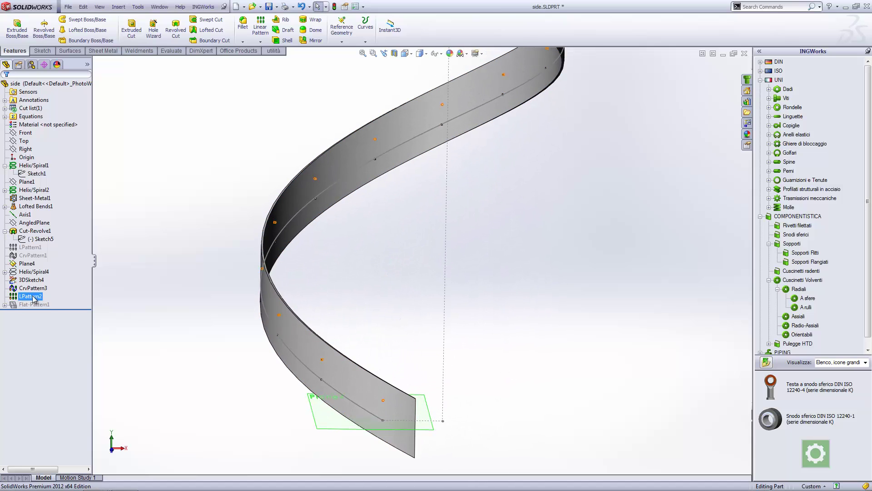
# Step: Change the AngledPlane angle dimension from 12.50° to 11°
pyautogui.click(81, 263)
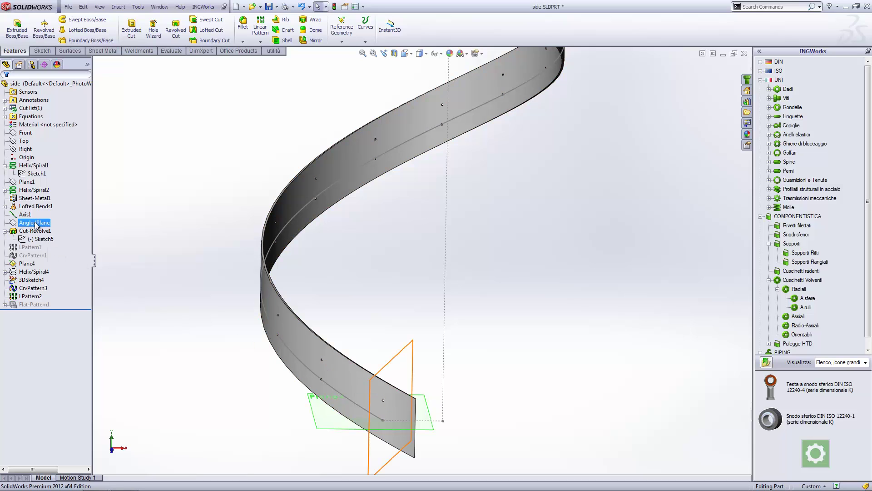
pyautogui.doubleClick(364, 335)
pyautogui.moveTo(364, 334)
pyautogui.mouseDown(button='middle')
pyautogui.moveTo(435, 313)
pyautogui.moveTo(402, 323)
pyautogui.moveTo(415, 309)
pyautogui.mouseUp(button='middle')
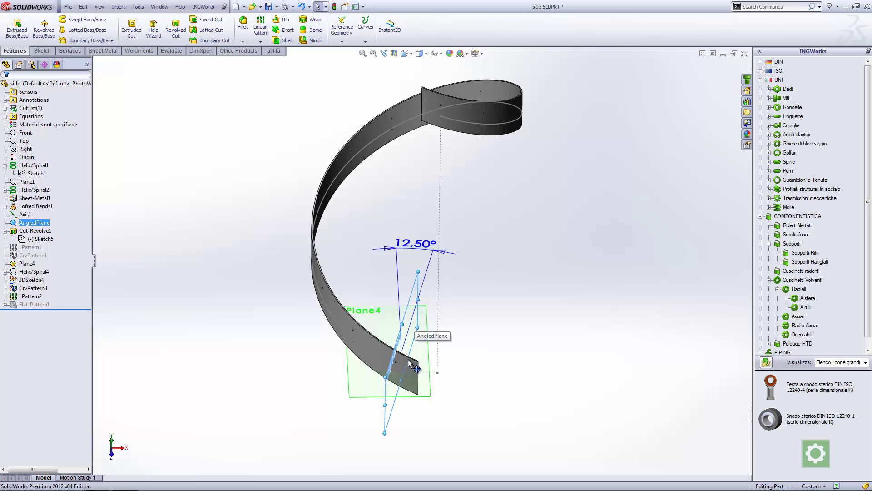
pyautogui.scroll(-2, 409, 361)
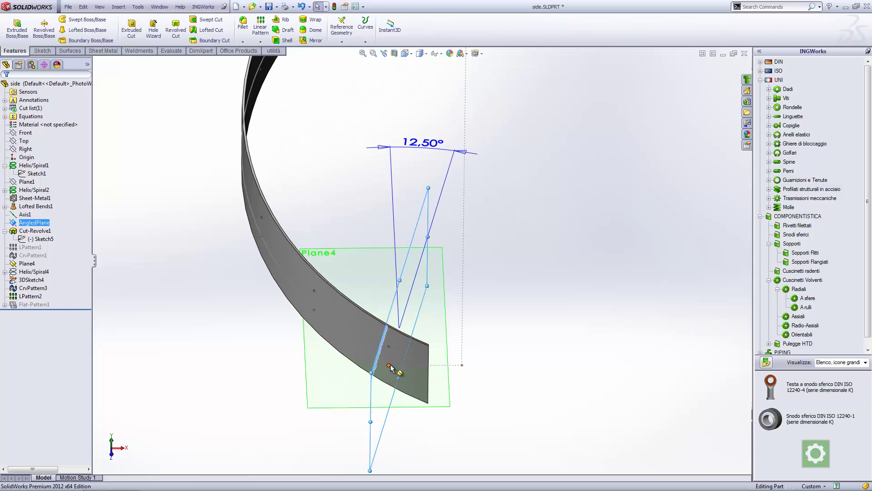
pyautogui.moveTo(428, 288); pyautogui.dragTo(434, 311, button='middle')
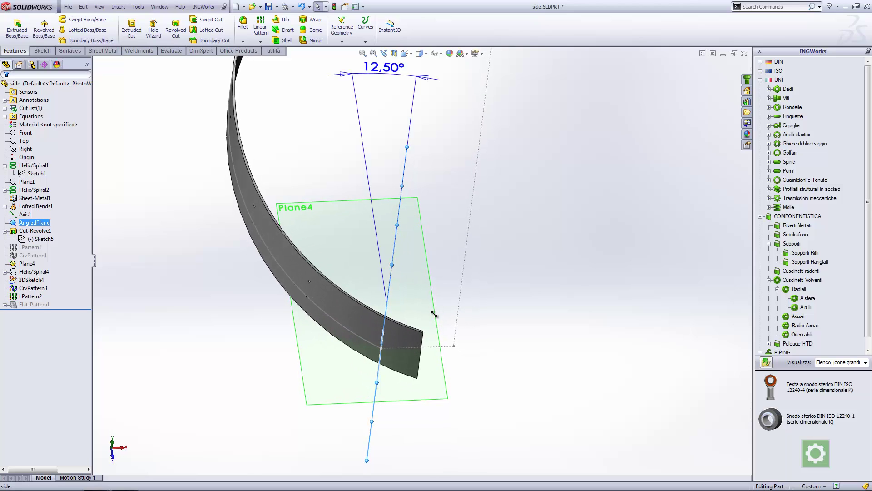
pyautogui.moveTo(368, 365)
pyautogui.mouseDown(button='middle')
pyautogui.moveTo(370, 297)
pyautogui.moveTo(356, 288)
pyautogui.mouseUp(button='middle')
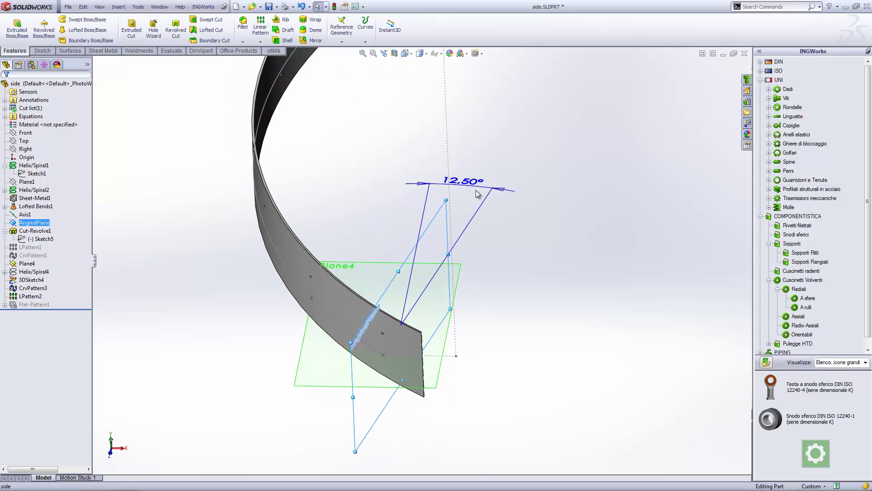
pyautogui.doubleClick(473, 185)
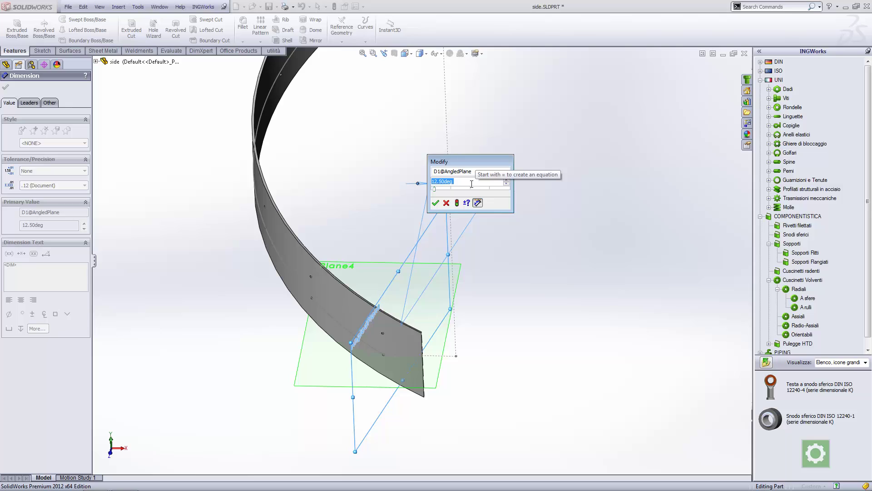
pyautogui.write('11')
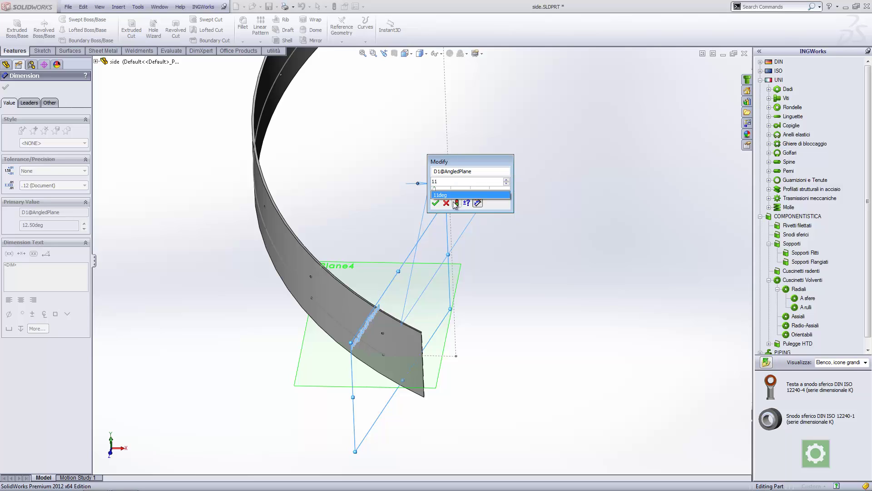
pyautogui.click(437, 203)
# Step: Edit Helix/Spiral4 so its start angle is 360-11 = 349° instead of 347.50°
pyautogui.click(388, 205)
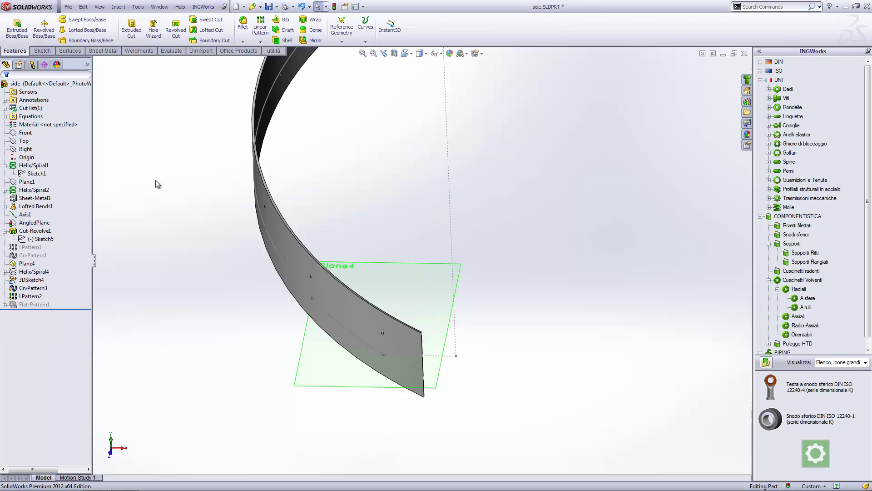
pyautogui.moveTo(123, 206); pyautogui.dragTo(178, 215, button='middle')
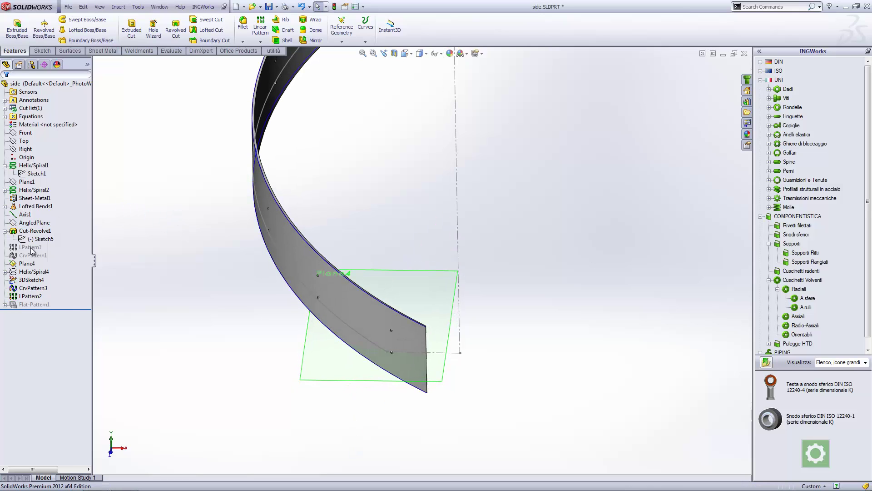
pyautogui.click(31, 271)
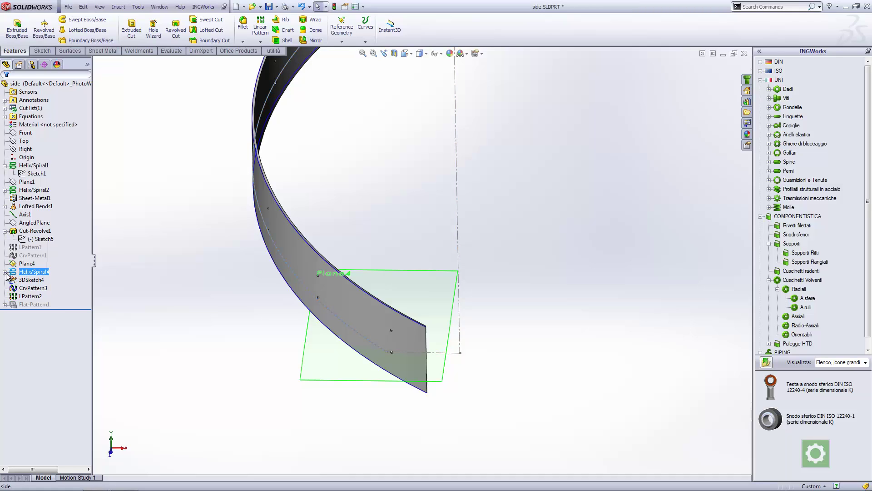
pyautogui.click(5, 273)
pyautogui.rightClick(21, 275)
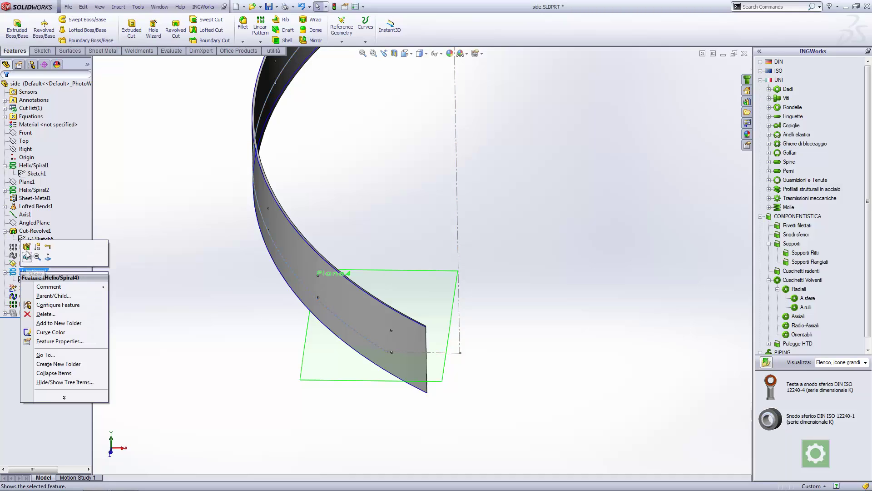
pyautogui.click(69, 251)
pyautogui.write('360-11')
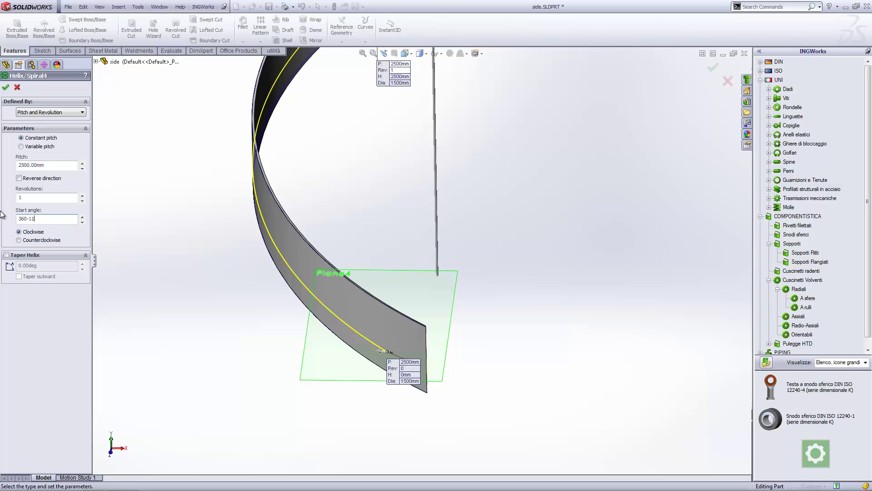
pyautogui.press('Return')
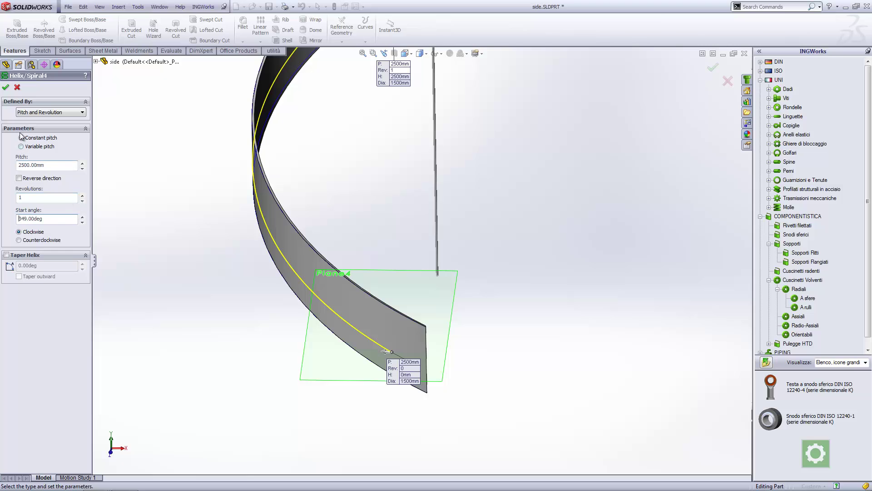
pyautogui.press('Return')
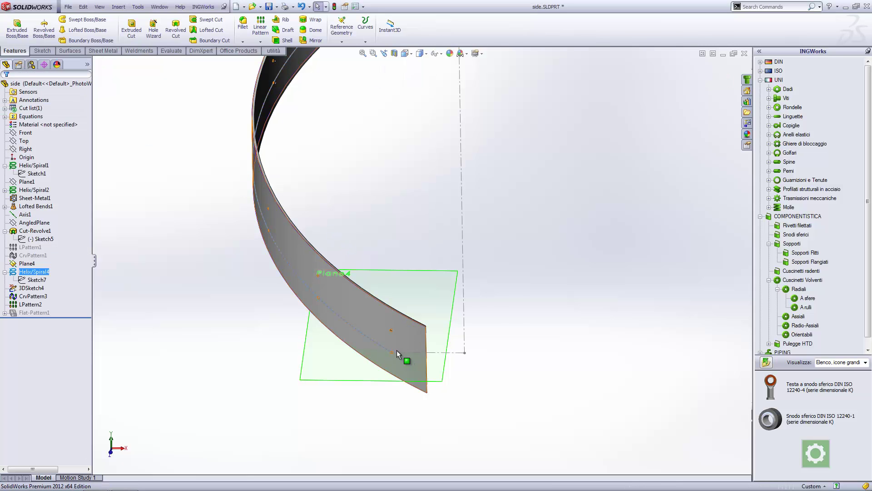
pyautogui.scroll(-3, 404, 357)
pyautogui.scroll(-3, 405, 336)
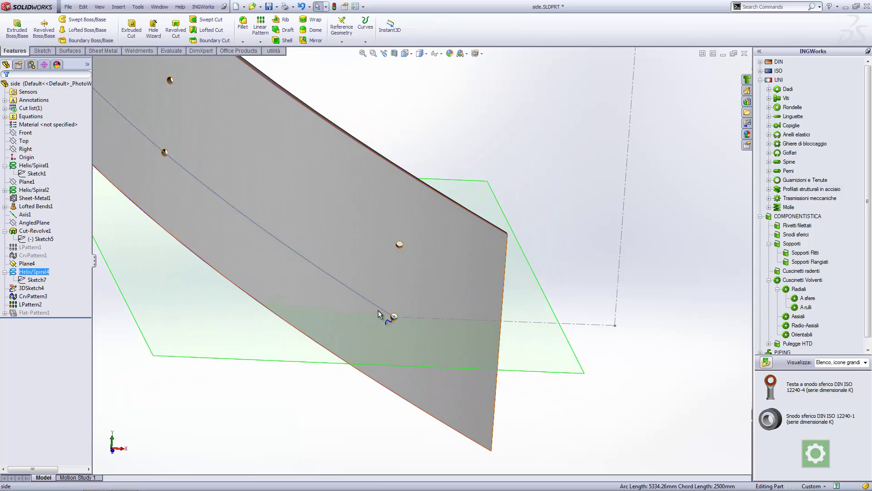
pyautogui.scroll(5, 378, 309)
pyautogui.moveTo(406, 127)
pyautogui.mouseDown(button='middle')
pyautogui.moveTo(402, 137)
pyautogui.moveTo(426, 145)
pyautogui.moveTo(429, 173)
pyautogui.moveTo(399, 232)
pyautogui.mouseUp(button='middle')
pyautogui.click(231, 137)
pyautogui.hotkey('ctrl', 'Tab')
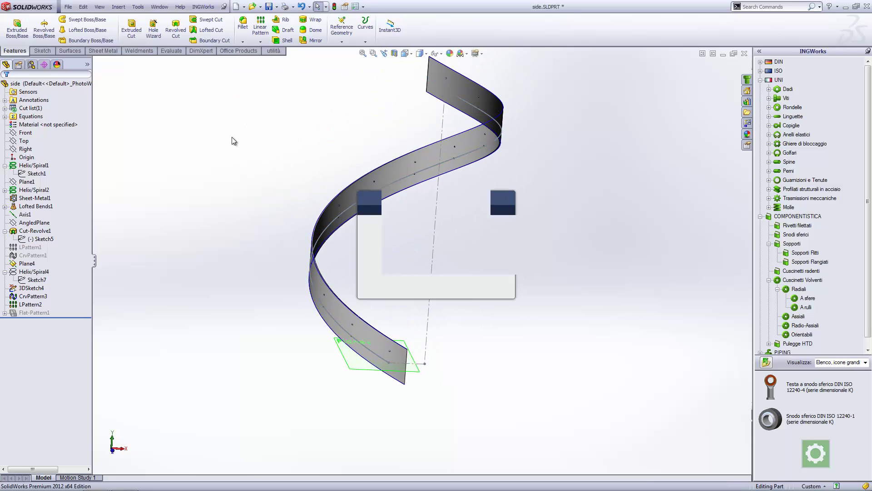
pyautogui.scroll(3, 421, 214)
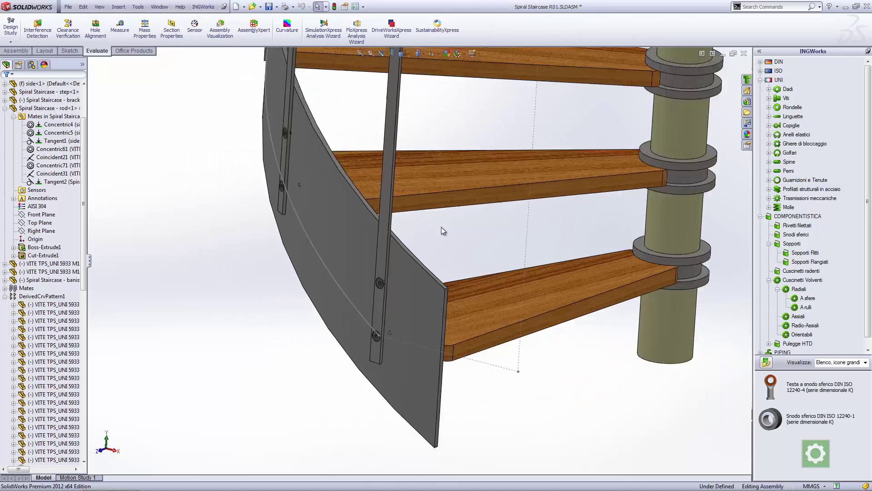
pyautogui.moveTo(441, 228)
pyautogui.mouseDown(button='middle')
pyautogui.moveTo(468, 289)
pyautogui.moveTo(454, 301)
pyautogui.mouseUp(button='middle')
pyautogui.scroll(-3, 480, 394)
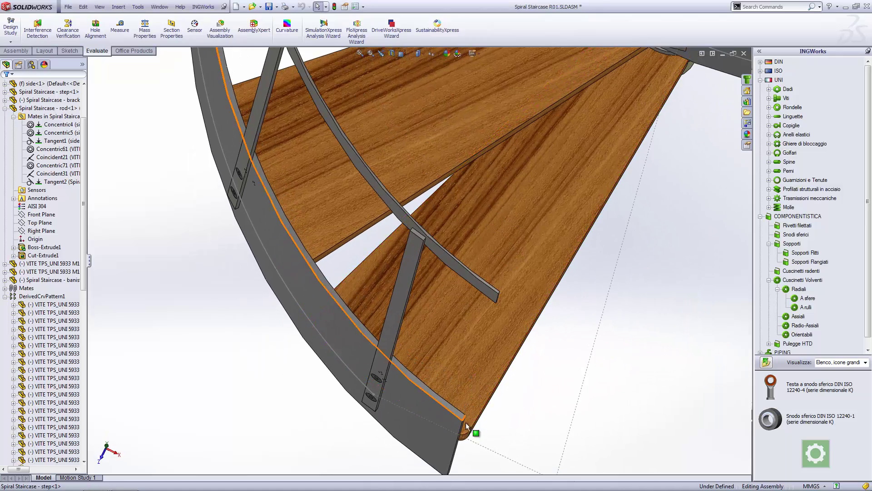
pyautogui.scroll(2, 457, 421)
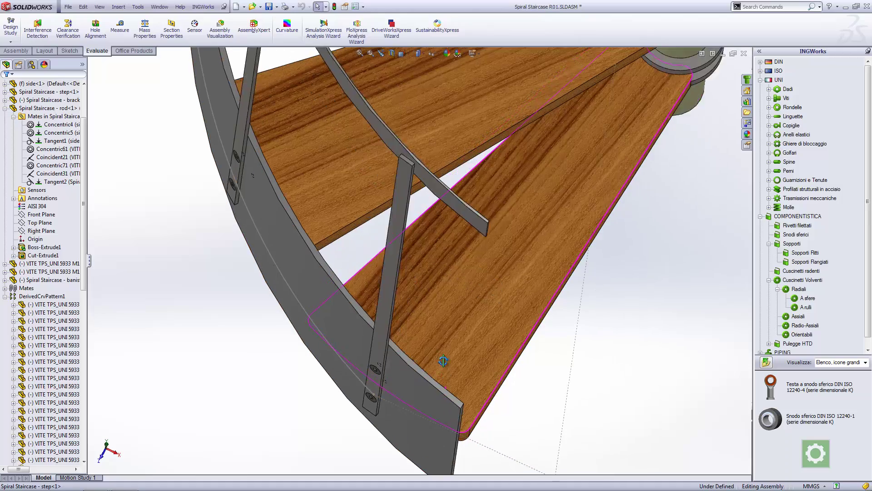
pyautogui.moveTo(457, 420); pyautogui.dragTo(454, 174, button='middle')
pyautogui.scroll(3, 453, 175)
pyautogui.scroll(2, 454, 175)
pyautogui.scroll(-2, 457, 172)
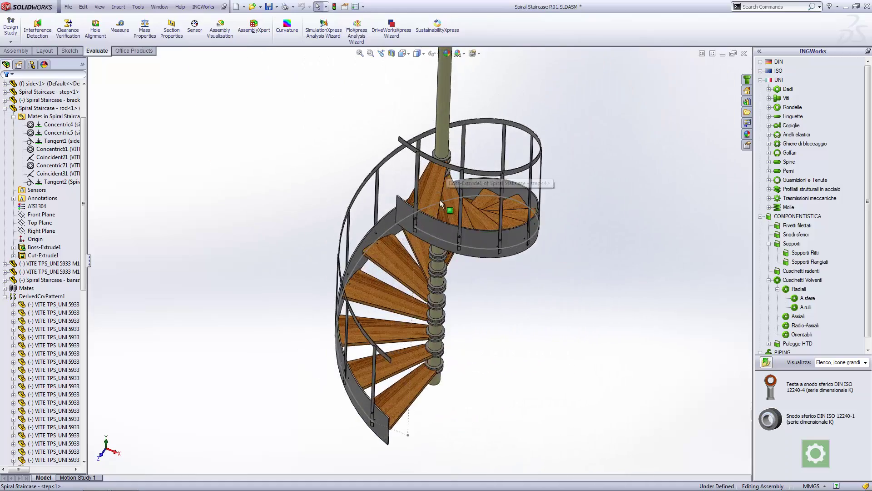
pyautogui.scroll(-2, 440, 186)
pyautogui.scroll(-2, 425, 200)
pyautogui.scroll(-2, 409, 212)
pyautogui.moveTo(410, 212); pyautogui.dragTo(501, 217, button='middle')
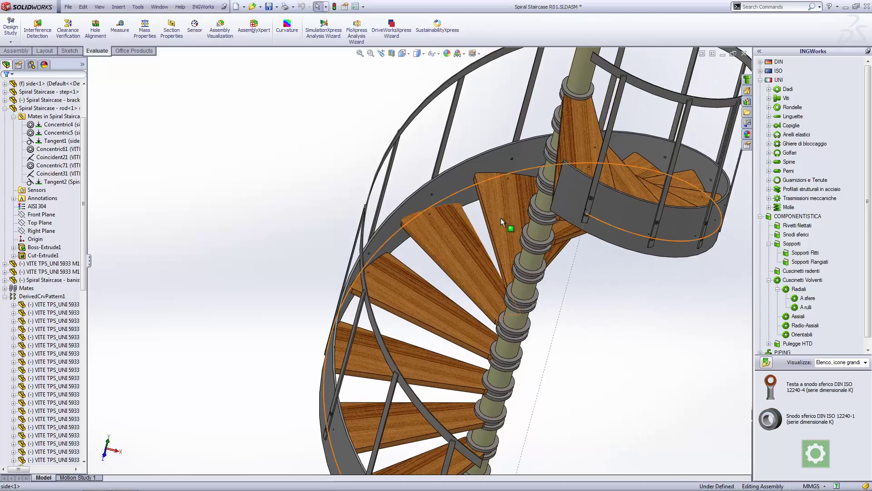
pyautogui.scroll(-2, 501, 217)
pyautogui.scroll(-2, 543, 259)
pyautogui.scroll(-2, 524, 262)
pyautogui.scroll(2, 481, 202)
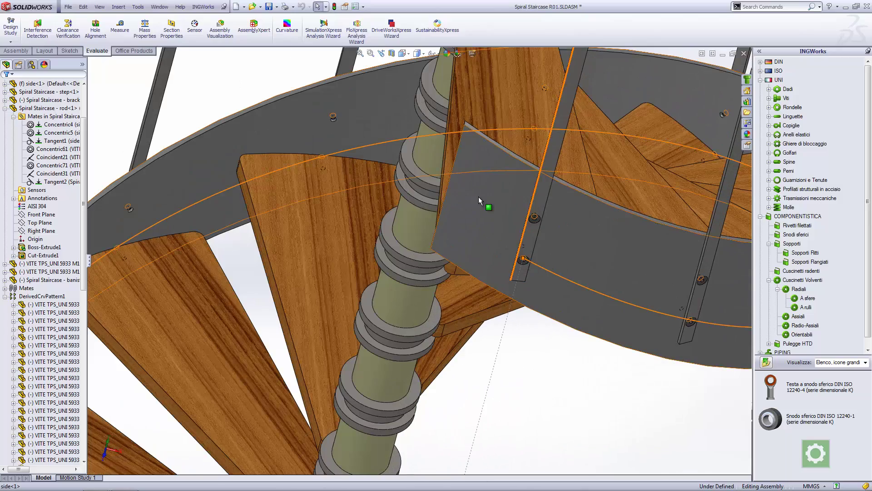
pyautogui.scroll(3, 478, 207)
pyautogui.moveTo(478, 207); pyautogui.dragTo(471, 245, button='middle')
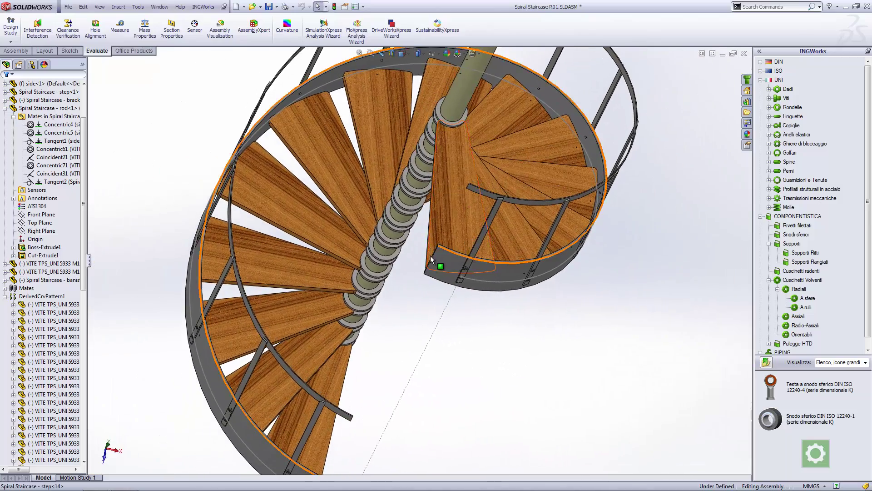
pyautogui.scroll(-3, 429, 256)
pyautogui.scroll(-2, 423, 261)
pyautogui.scroll(-2, 416, 282)
pyautogui.scroll(1, 416, 290)
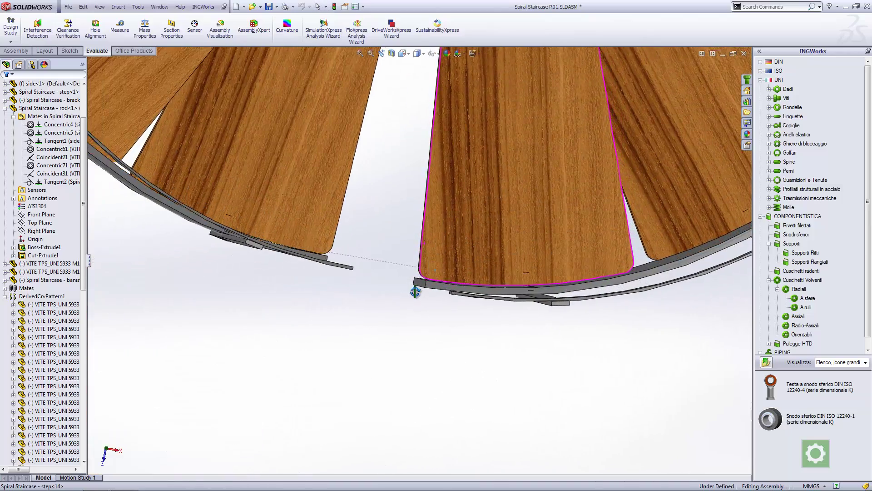
pyautogui.scroll(2, 416, 291)
pyautogui.scroll(2, 414, 318)
pyautogui.scroll(1, 414, 361)
pyautogui.moveTo(413, 361)
pyautogui.mouseDown(button='middle')
pyautogui.moveTo(423, 332)
pyautogui.moveTo(367, 309)
pyautogui.moveTo(332, 325)
pyautogui.moveTo(299, 364)
pyautogui.mouseUp(button='middle')
pyautogui.scroll(-3, 422, 332)
pyautogui.scroll(2, 422, 328)
pyautogui.scroll(-3, 252, 390)
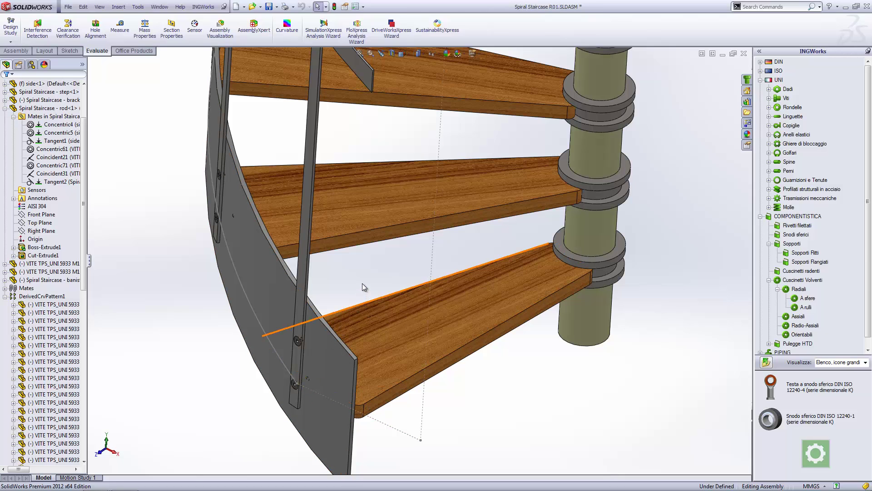
pyautogui.scroll(2, 364, 285)
pyautogui.scroll(3, 363, 284)
pyautogui.moveTo(394, 204)
pyautogui.mouseDown(button='middle')
pyautogui.moveTo(387, 180)
pyautogui.moveTo(384, 303)
pyautogui.mouseUp(button='middle')
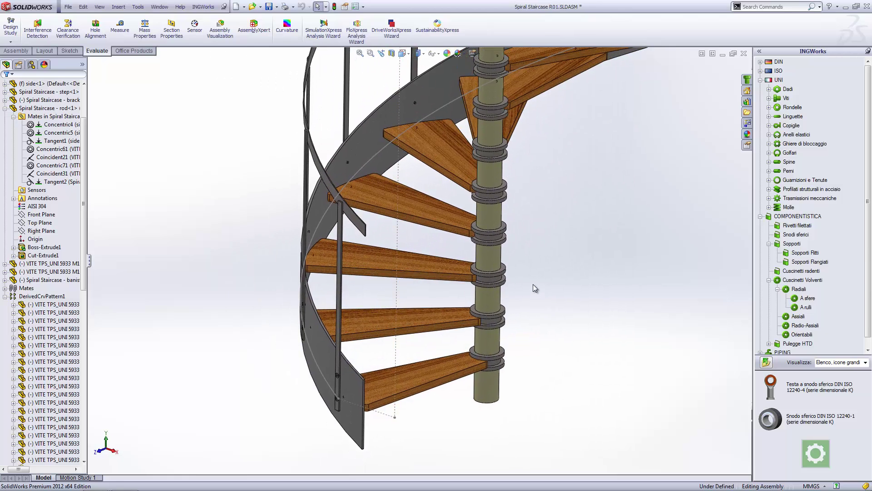
pyautogui.press('f')
pyautogui.scroll(-3, 466, 354)
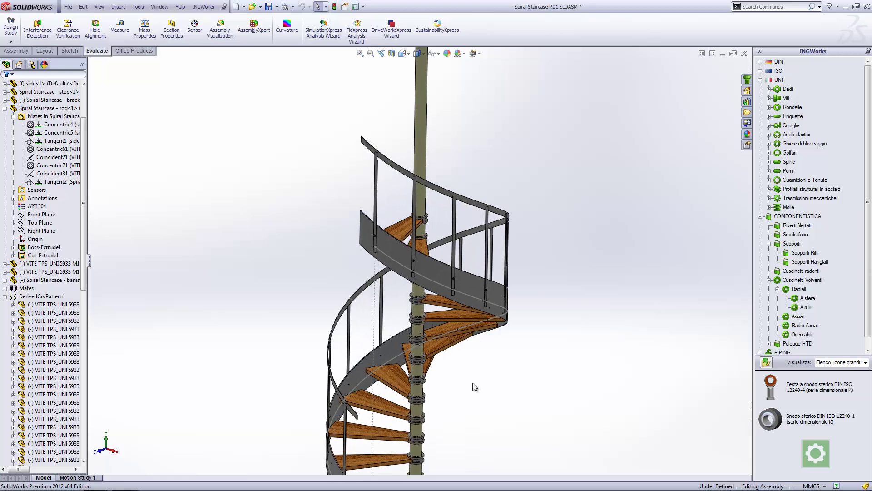
pyautogui.keyDown('ctrl'); pyautogui.moveTo(472, 386); pyautogui.dragTo(472, 287, button='middle'); pyautogui.keyUp('ctrl')
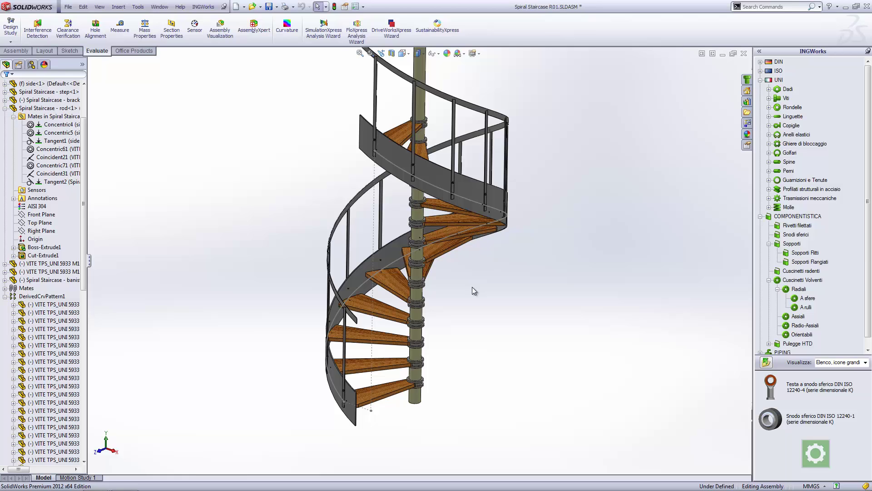
pyautogui.scroll(-2, 464, 304)
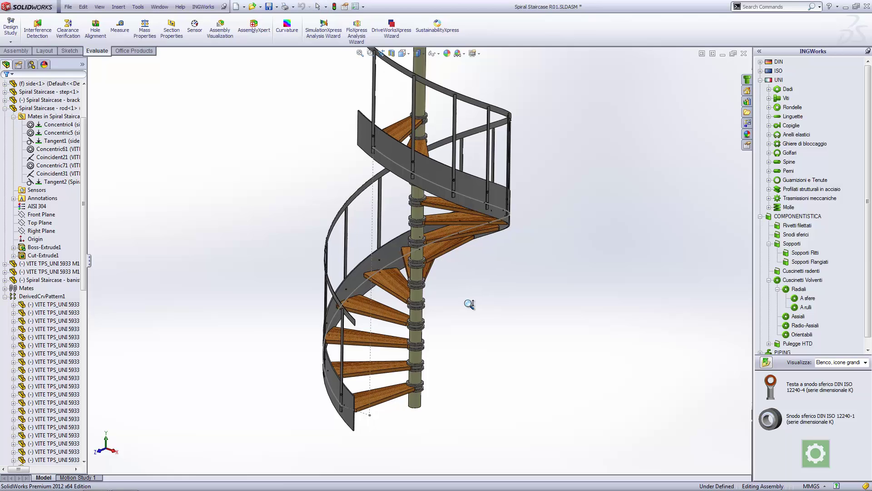
pyautogui.scroll(-3, 464, 298)
pyautogui.scroll(-3, 320, 428)
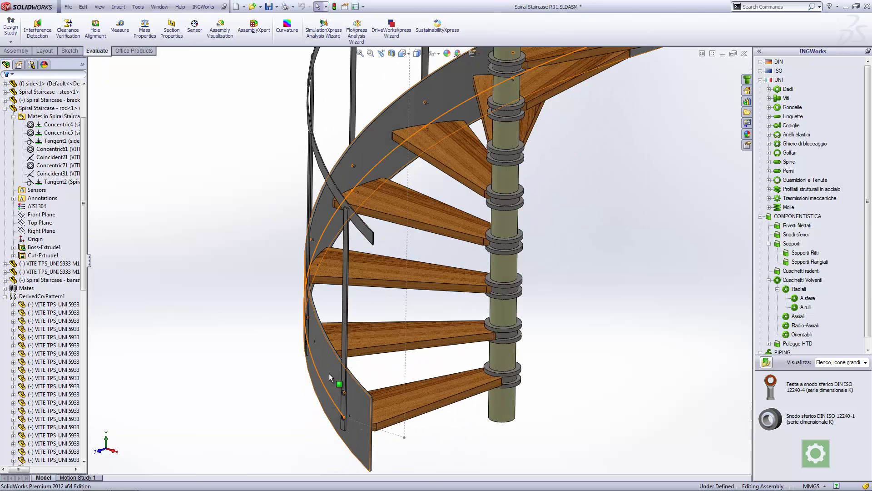
pyautogui.click(329, 373)
pyautogui.click(357, 324)
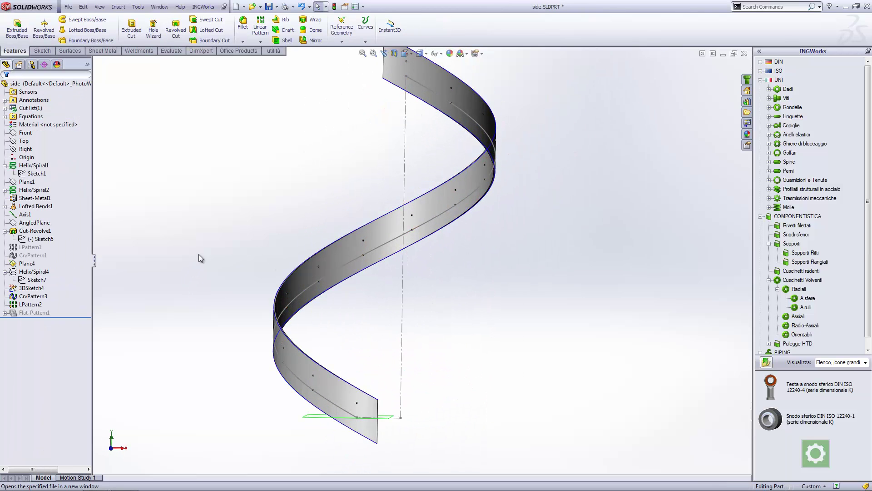
pyautogui.click(25, 295)
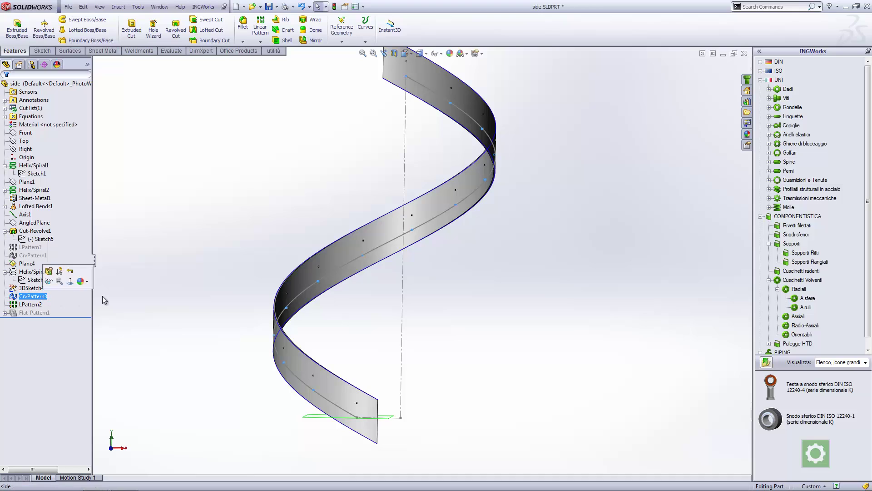
pyautogui.click(176, 296)
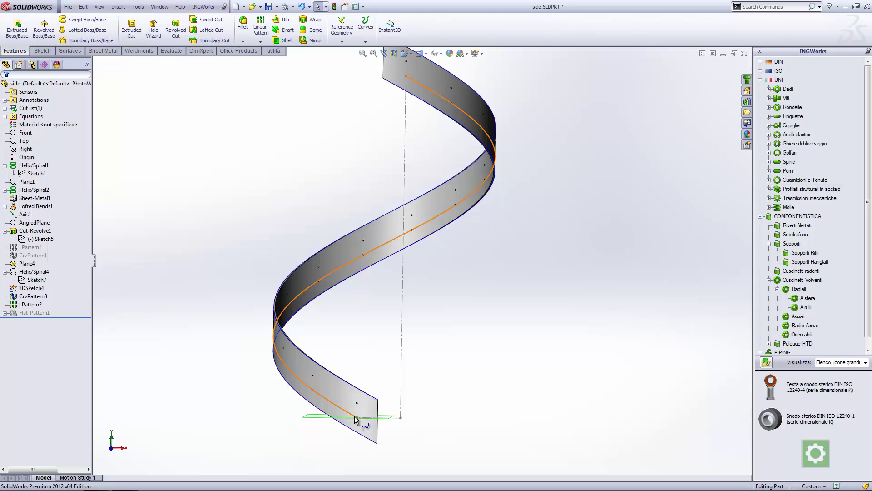
pyautogui.scroll(-5, 350, 415)
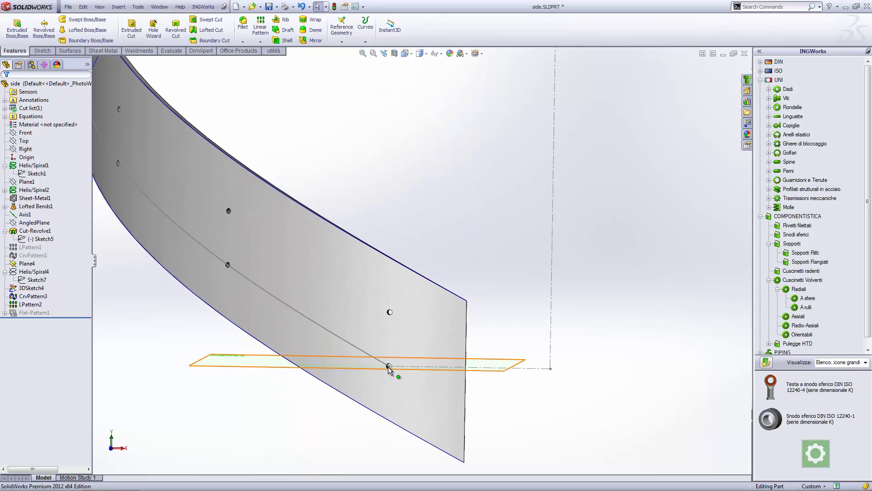
pyautogui.scroll(2, 389, 375)
pyautogui.scroll(5, 386, 373)
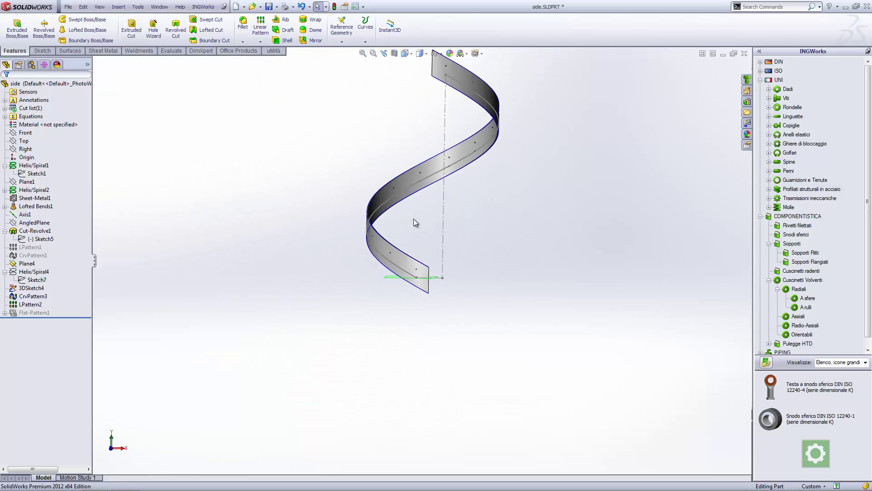
pyautogui.scroll(-3, 445, 137)
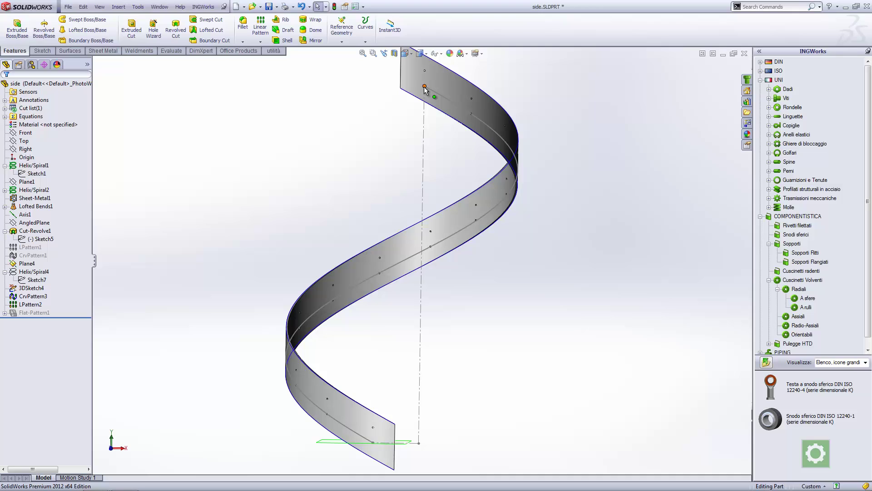
pyautogui.press('f')
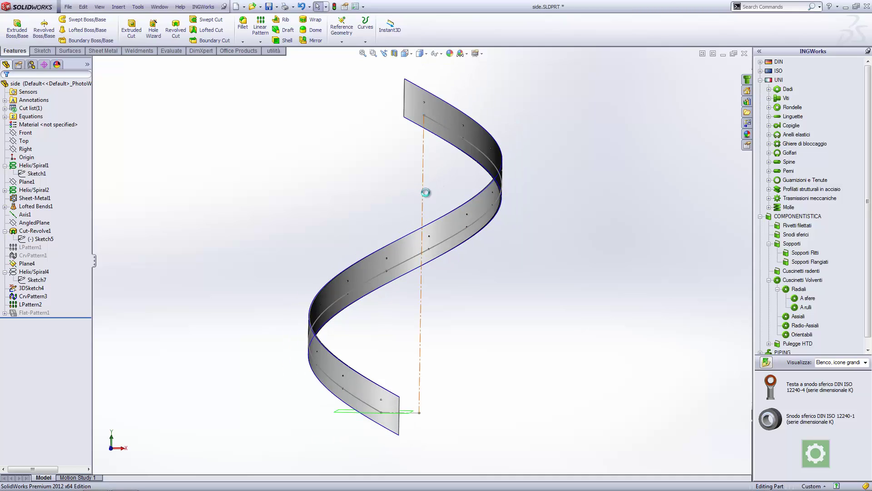